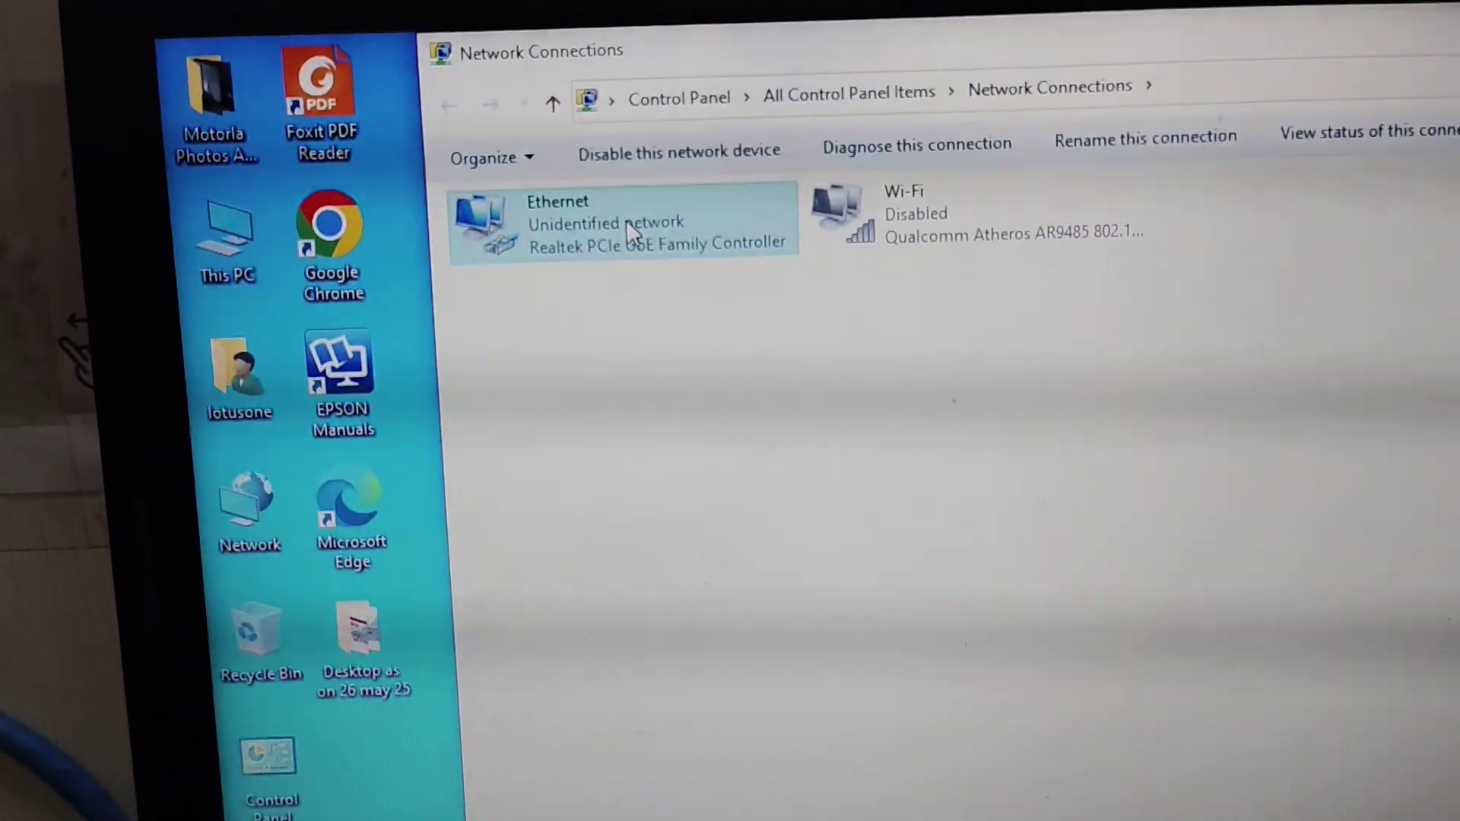
# Set the Ethernet adapter's IPv4 to static 192.168.0.100, mask 255.255.255.0, and close its windows
pyautogui.doubleClick(630, 226)
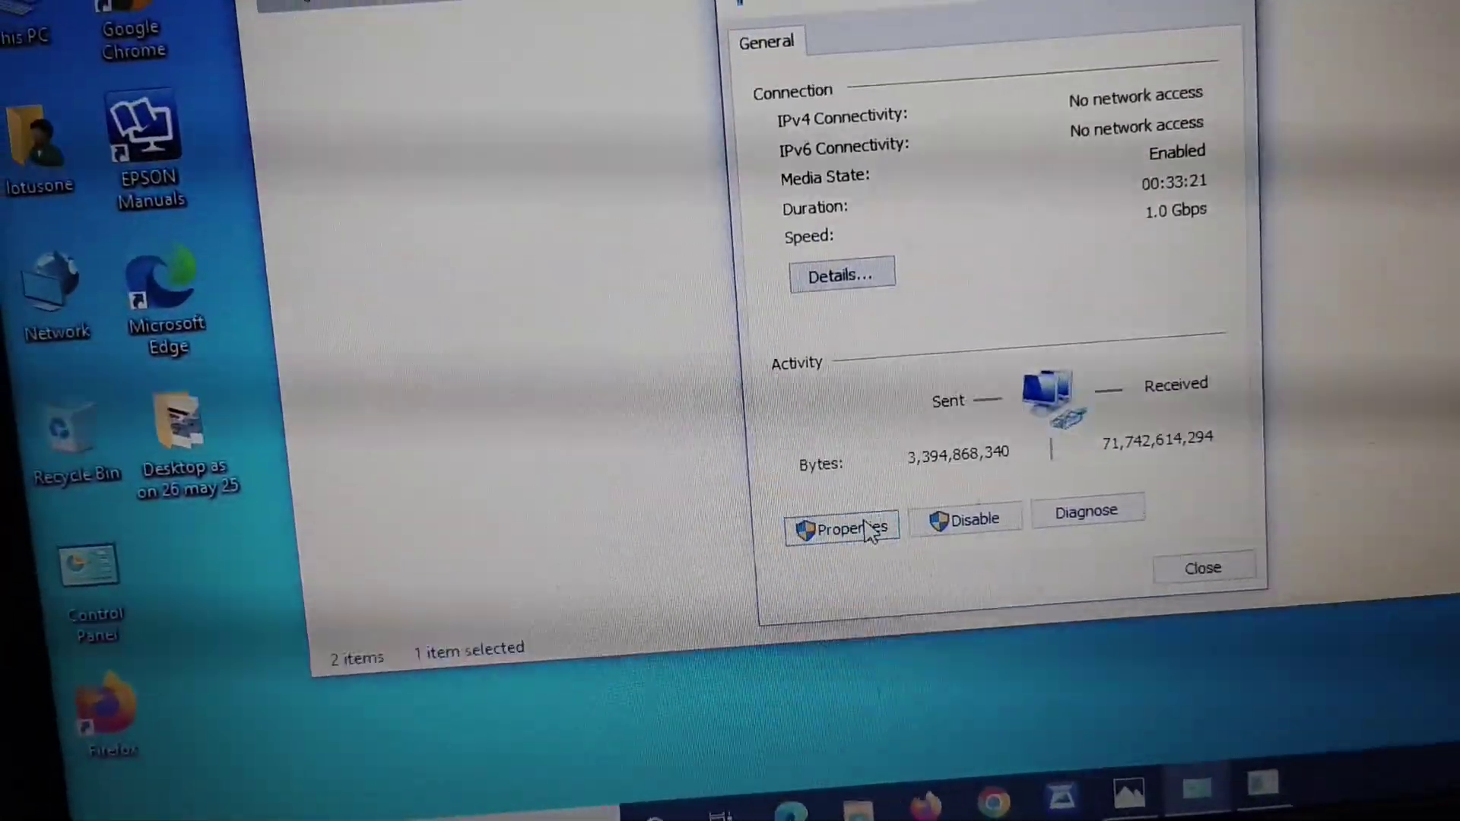
pyautogui.click(872, 533)
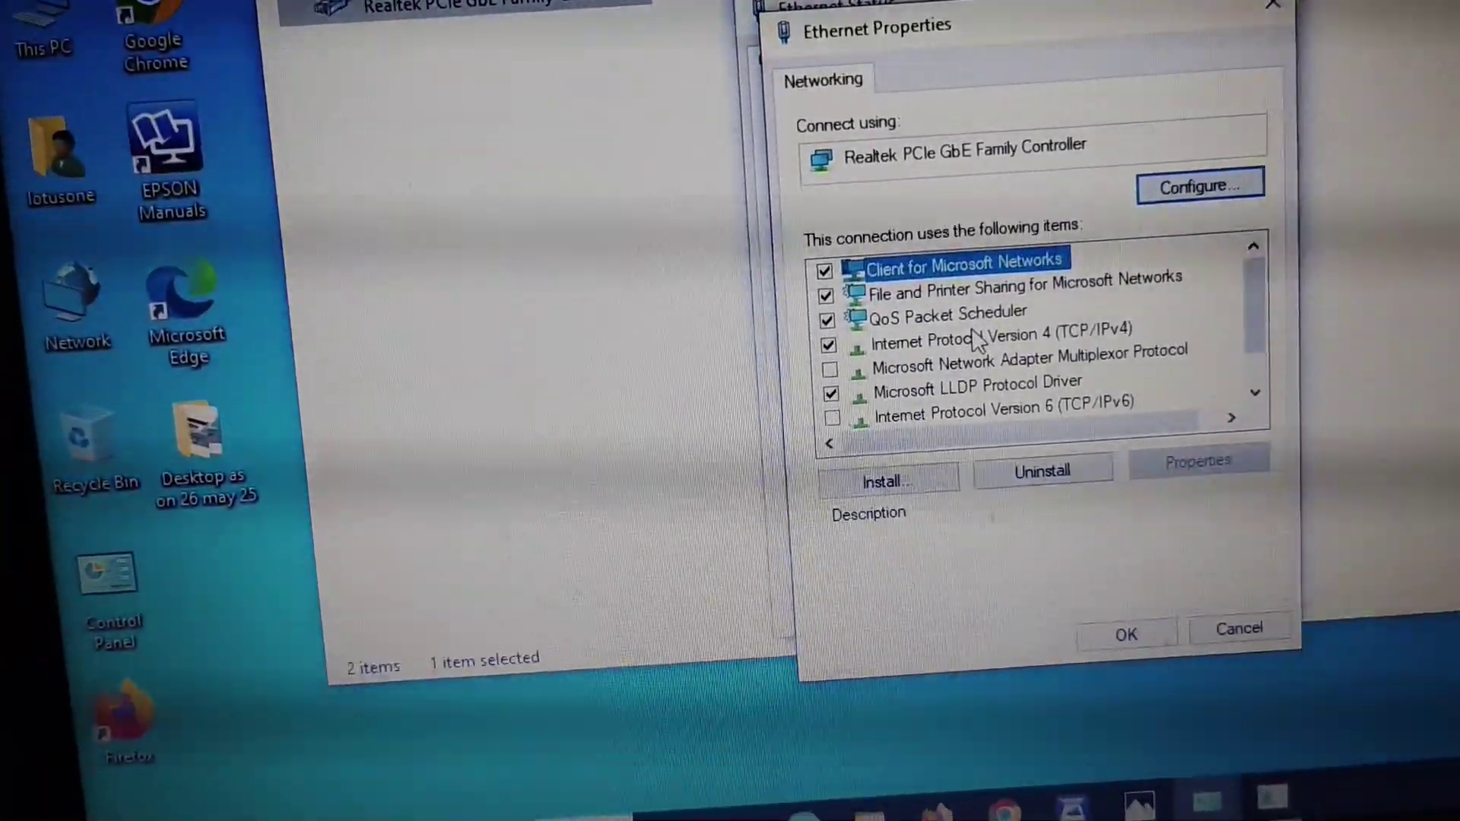
pyautogui.doubleClick(965, 333)
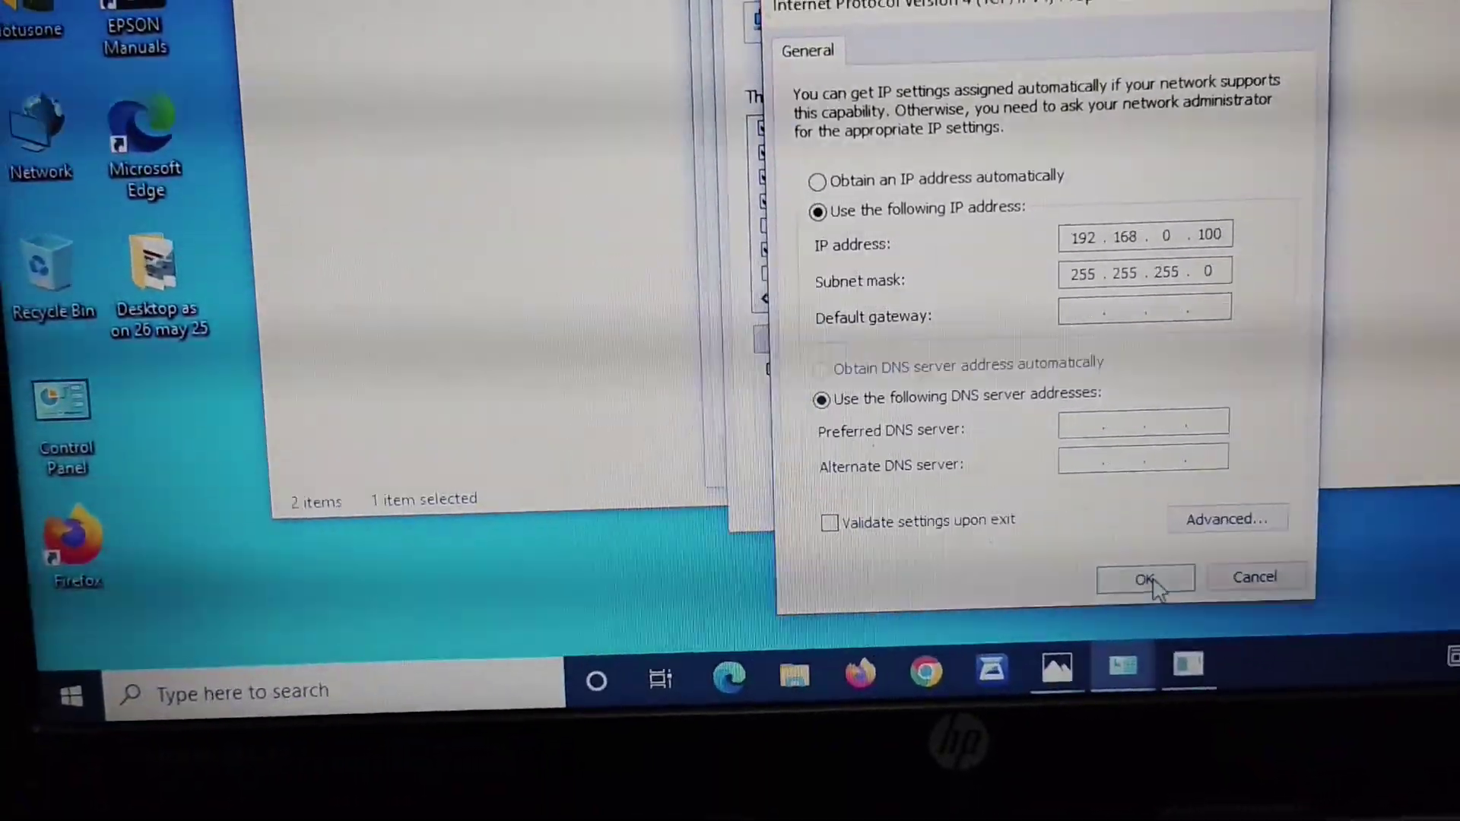
pyautogui.click(1199, 663)
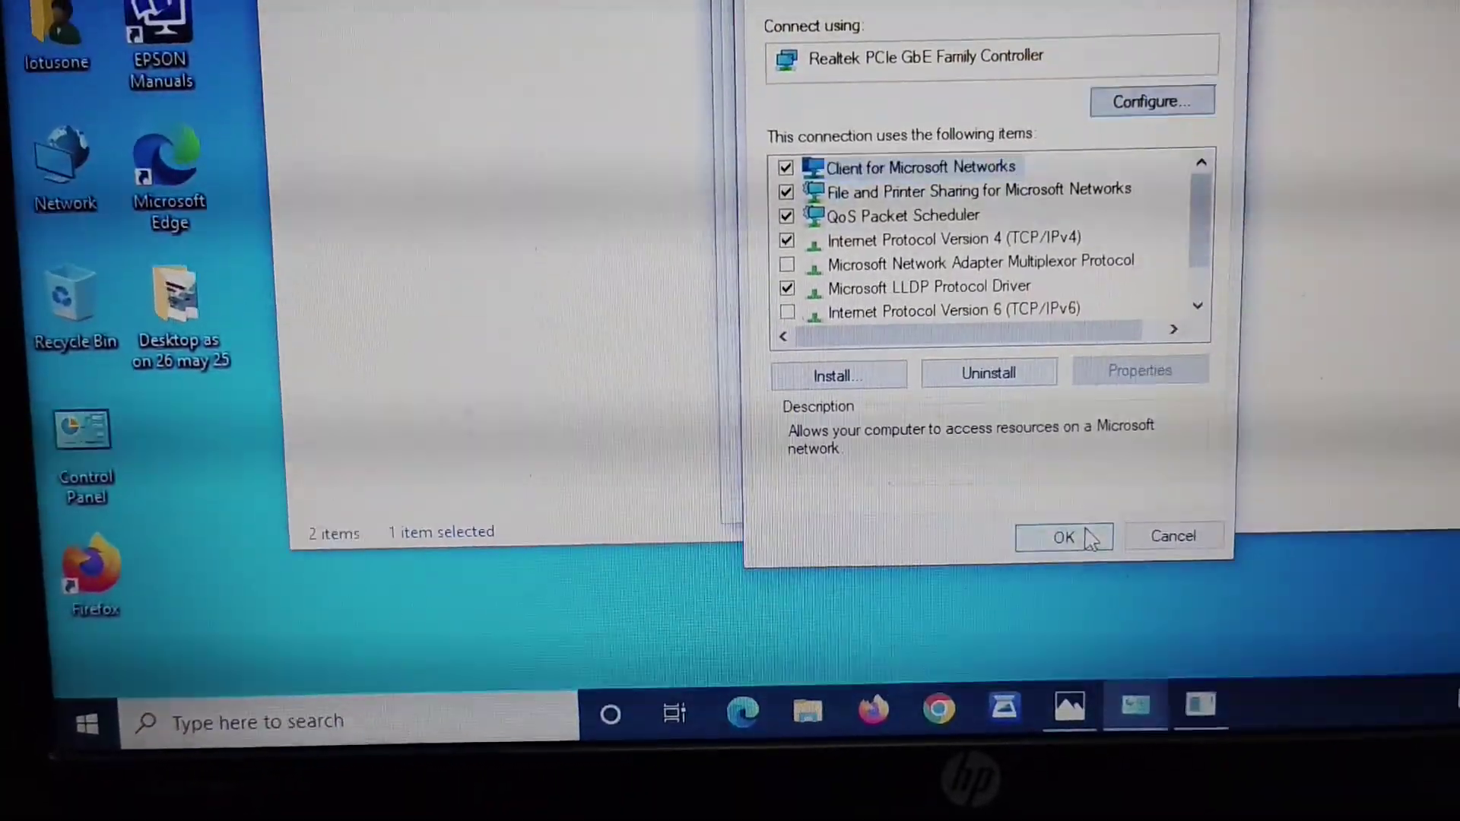
pyautogui.click(1053, 511)
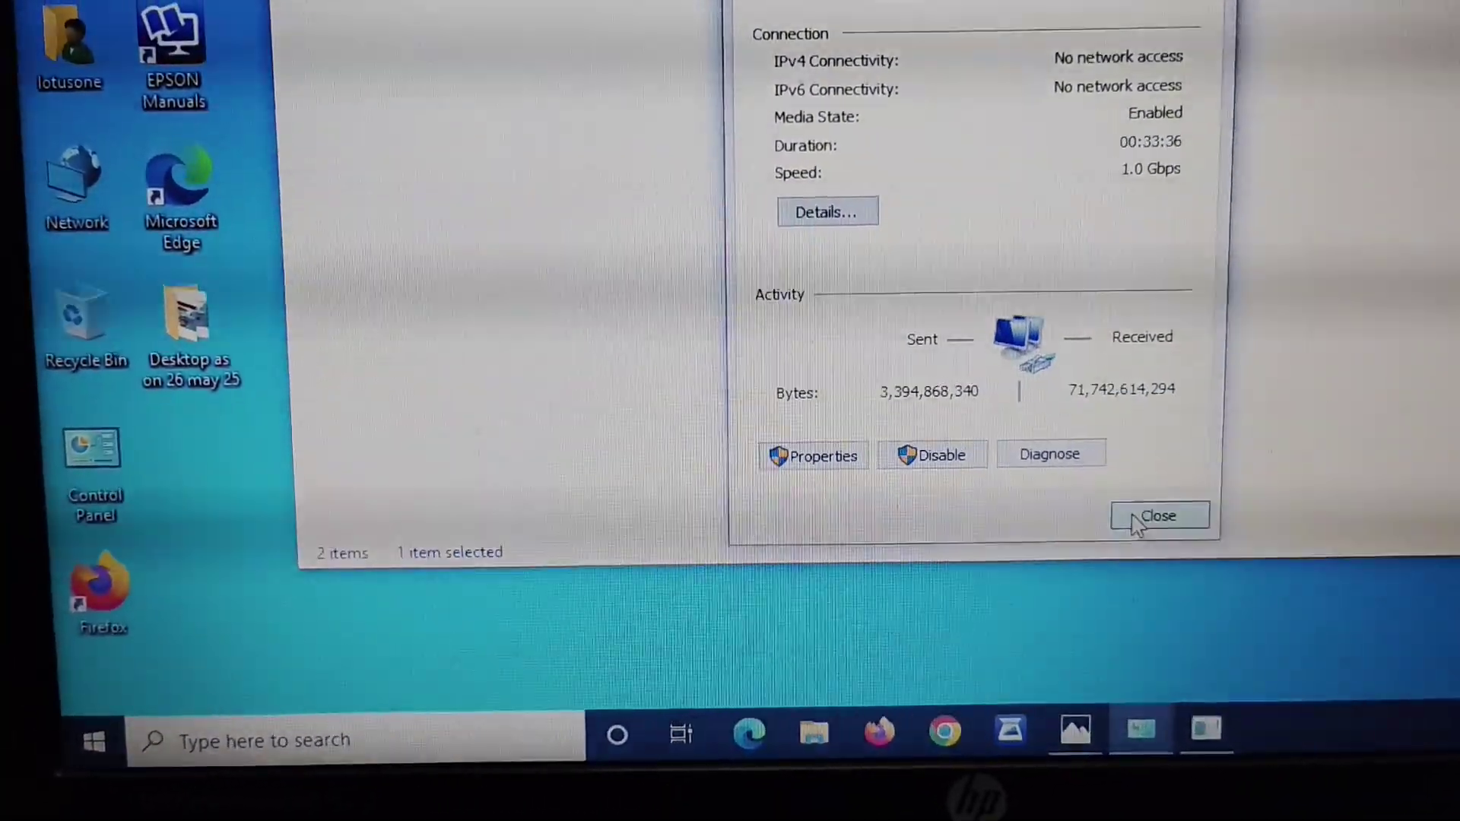
pyautogui.click(1128, 514)
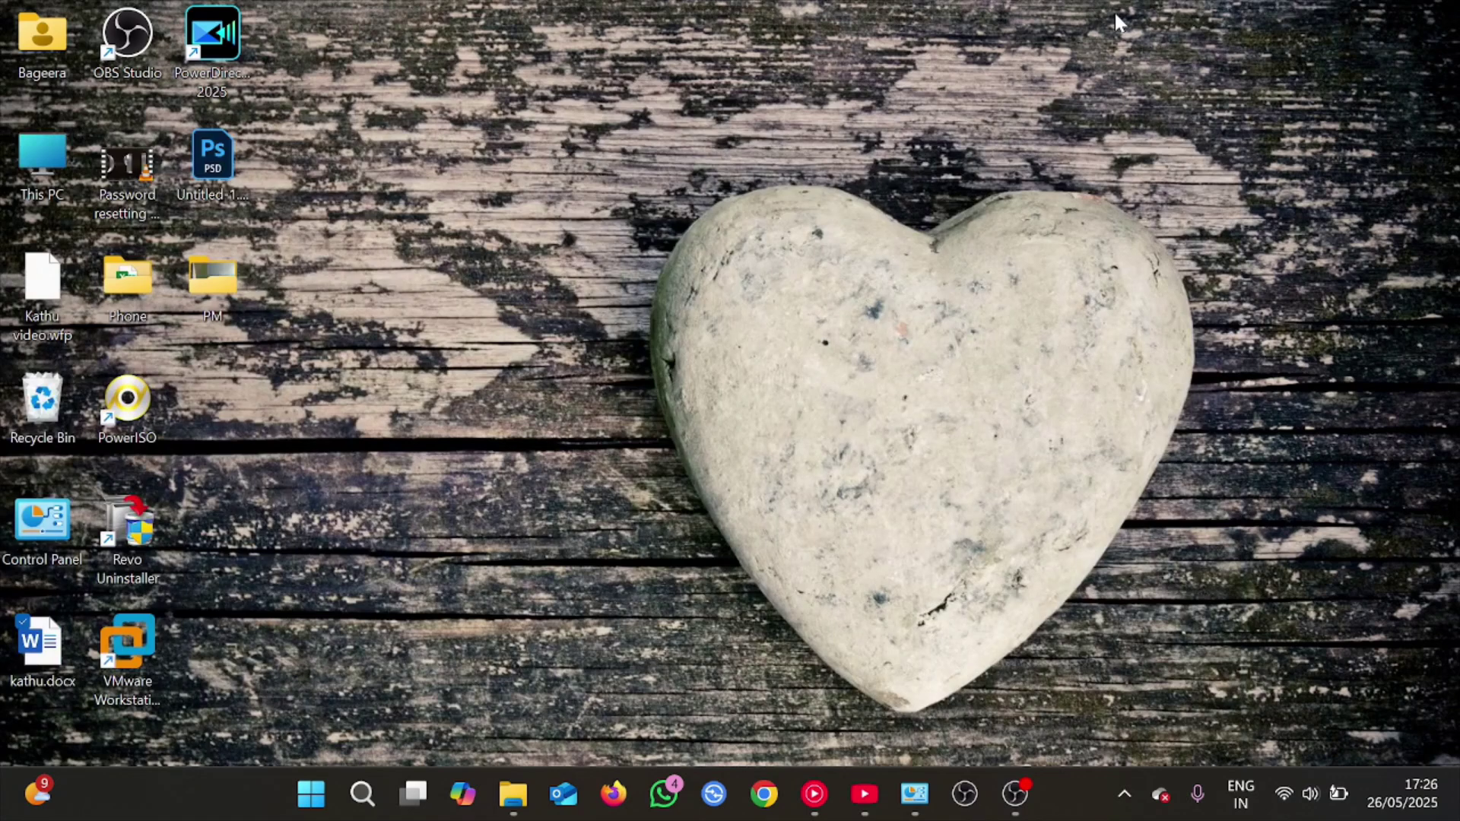
# Open the Ethernet connection details via ncpa.cpl to verify 192.168.0.100 / 255.255.255.0
pyautogui.press('super+r')
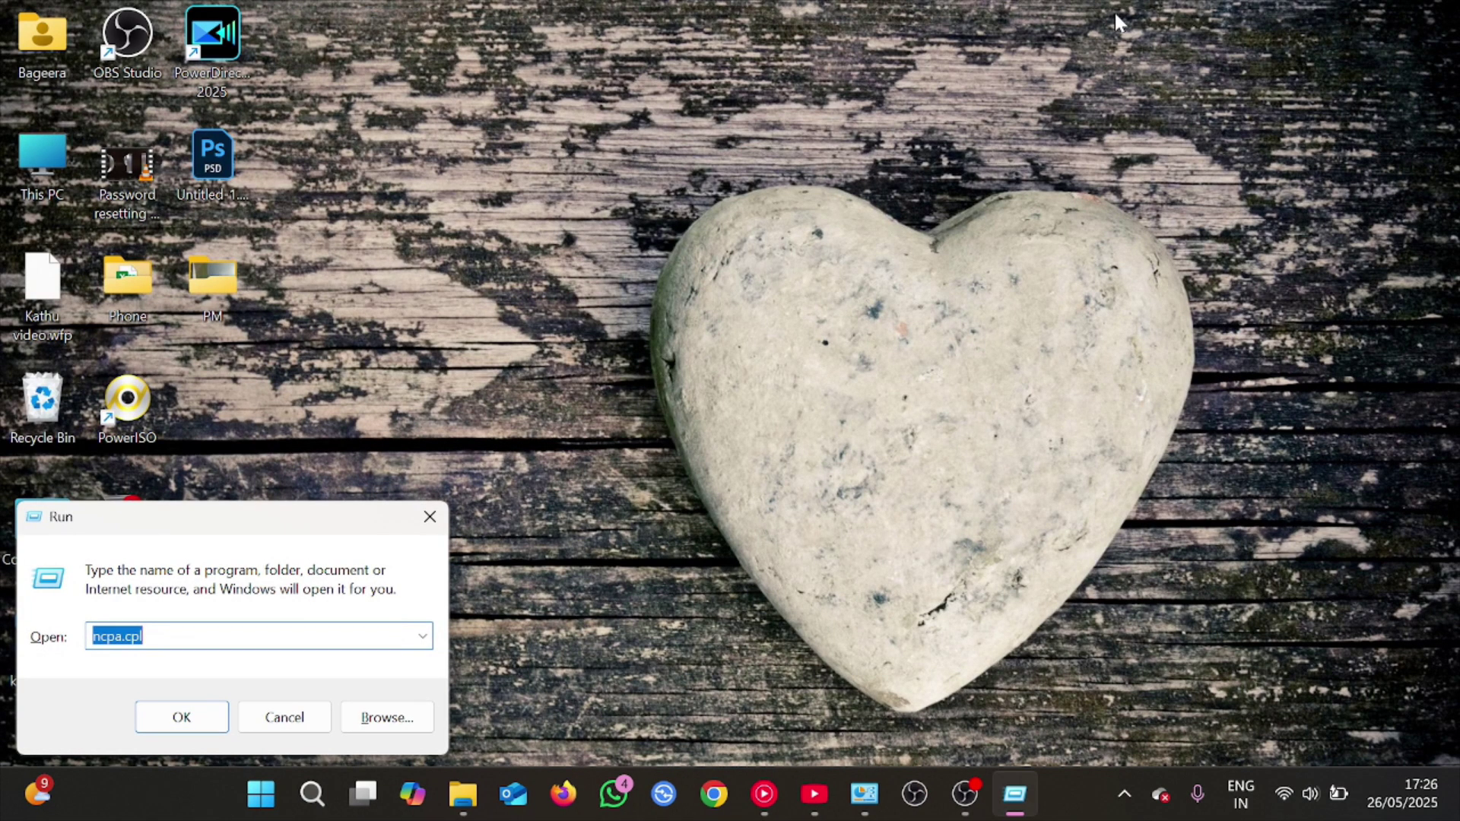
pyautogui.press('Return')
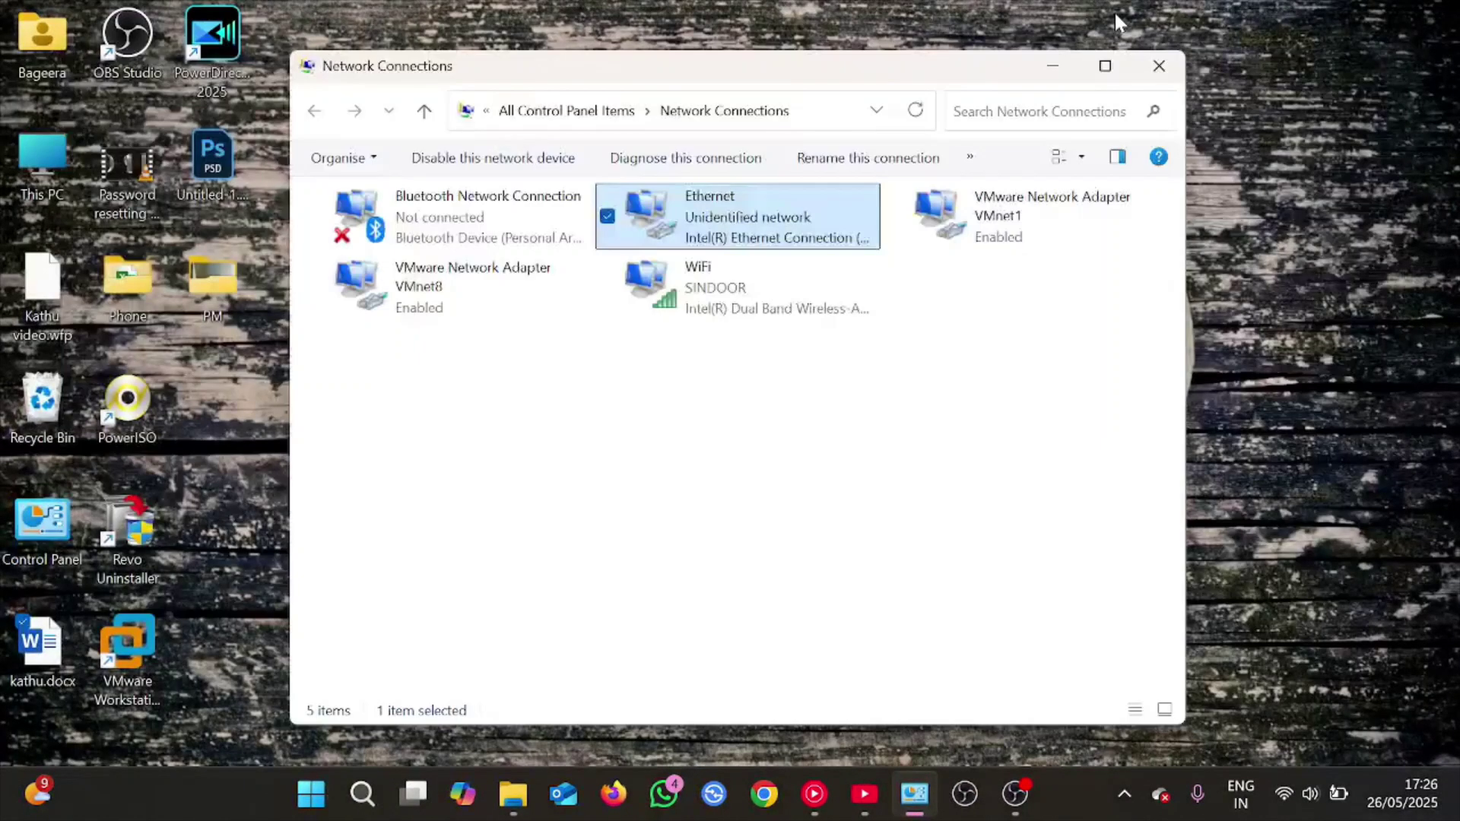
pyautogui.doubleClick(714, 205)
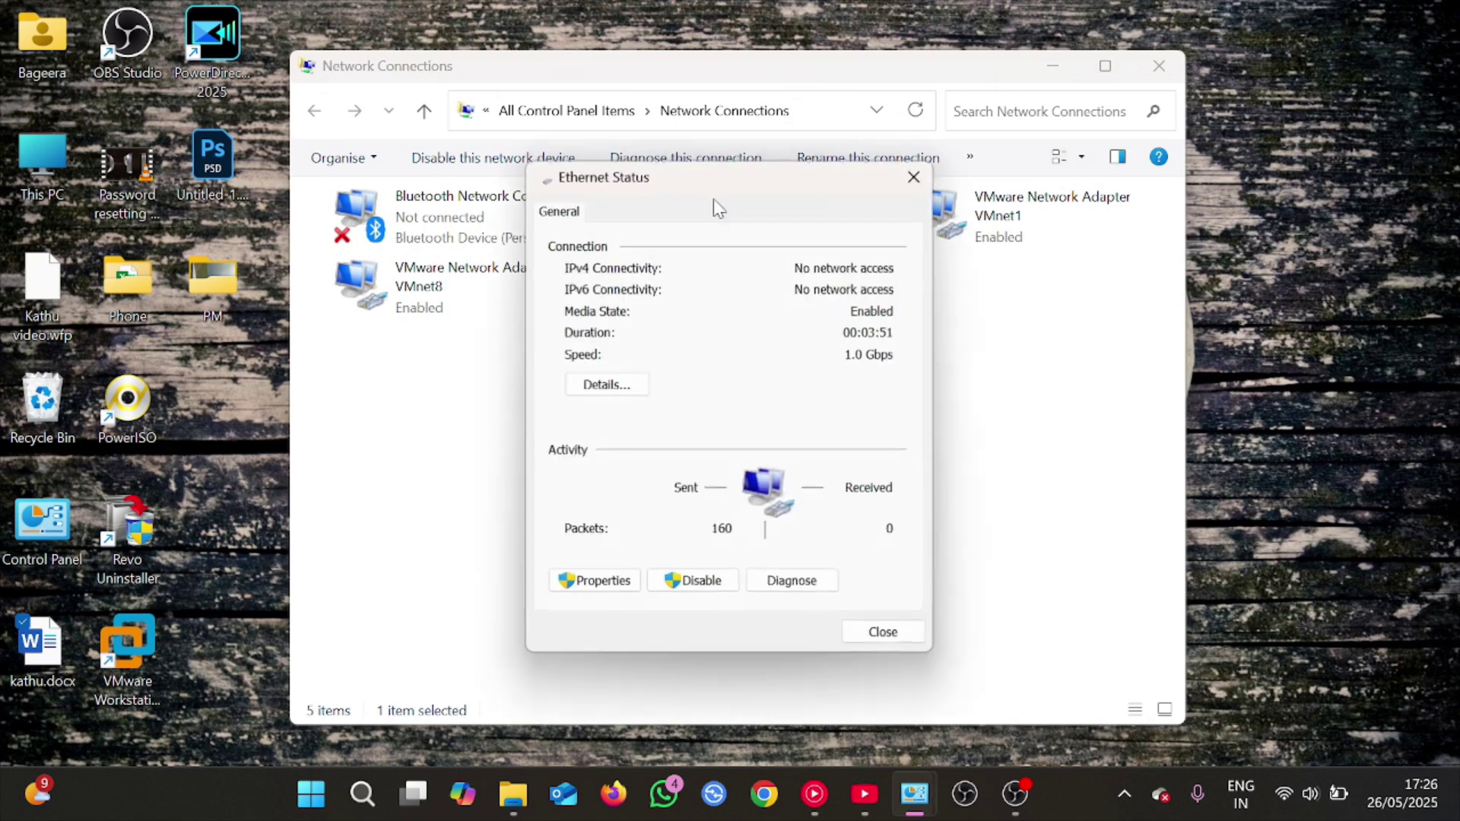
pyautogui.click(605, 384)
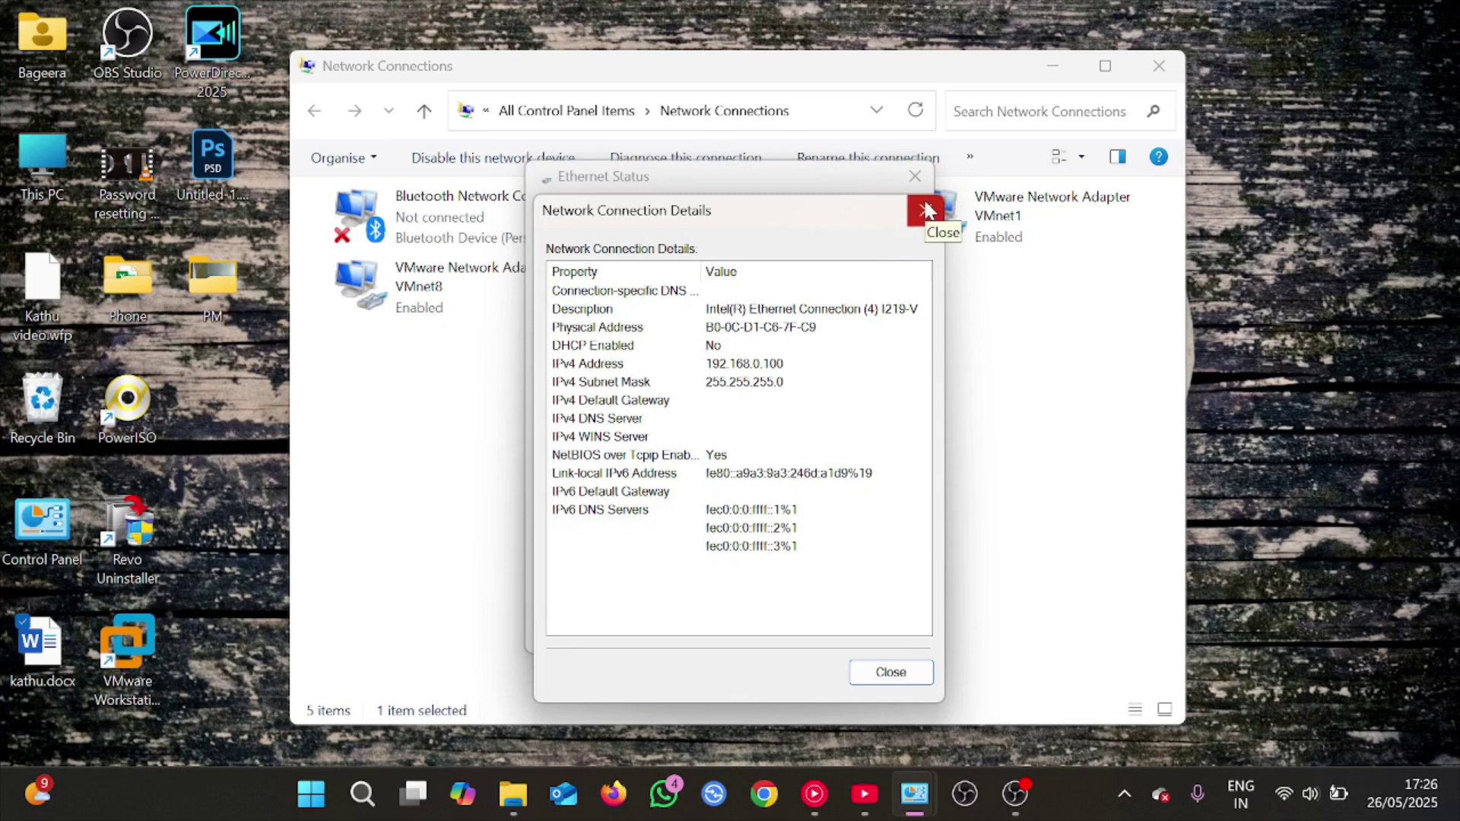
pyautogui.press('super+d')
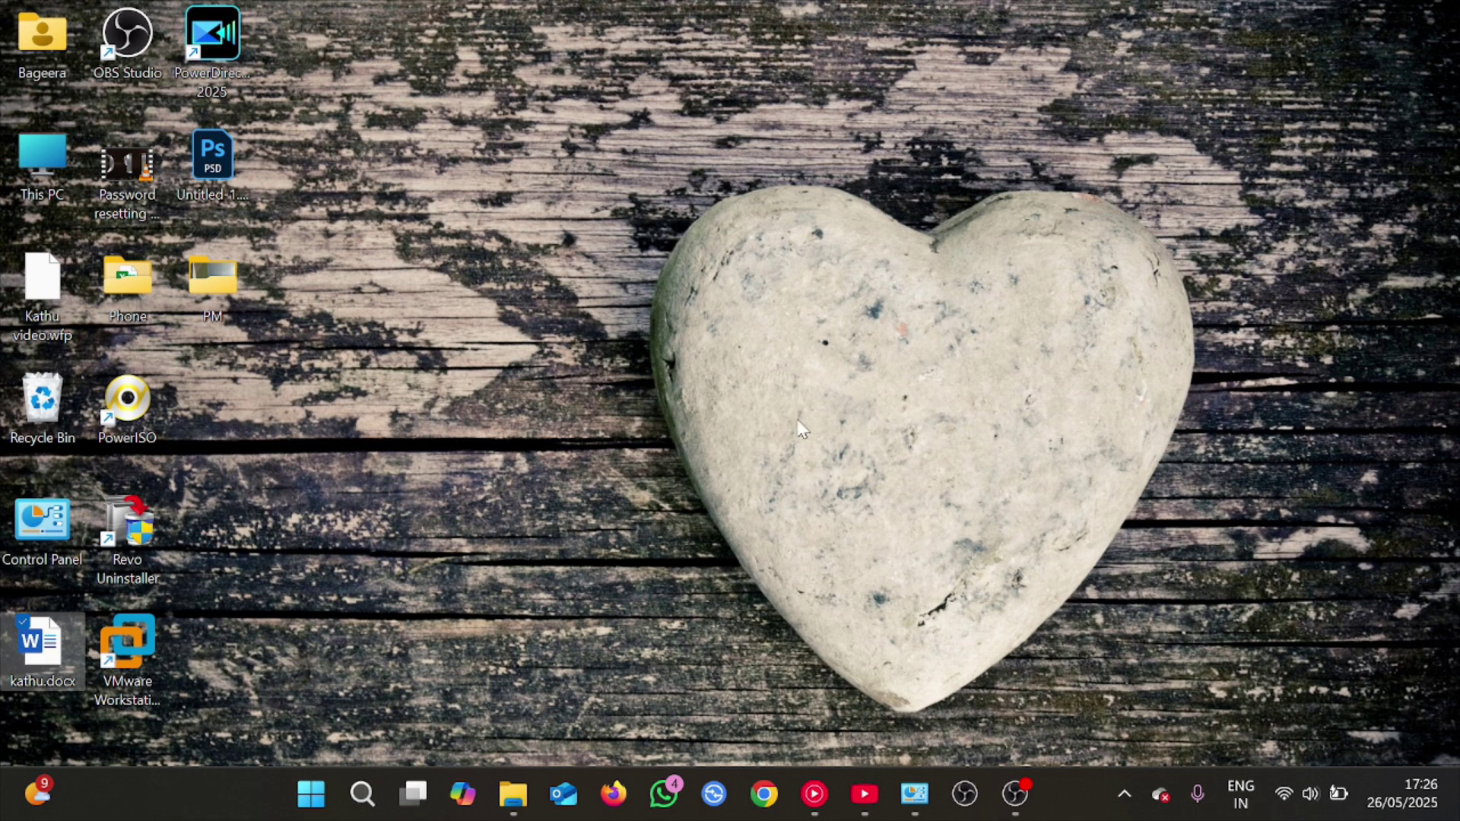
pyautogui.press('super+d')
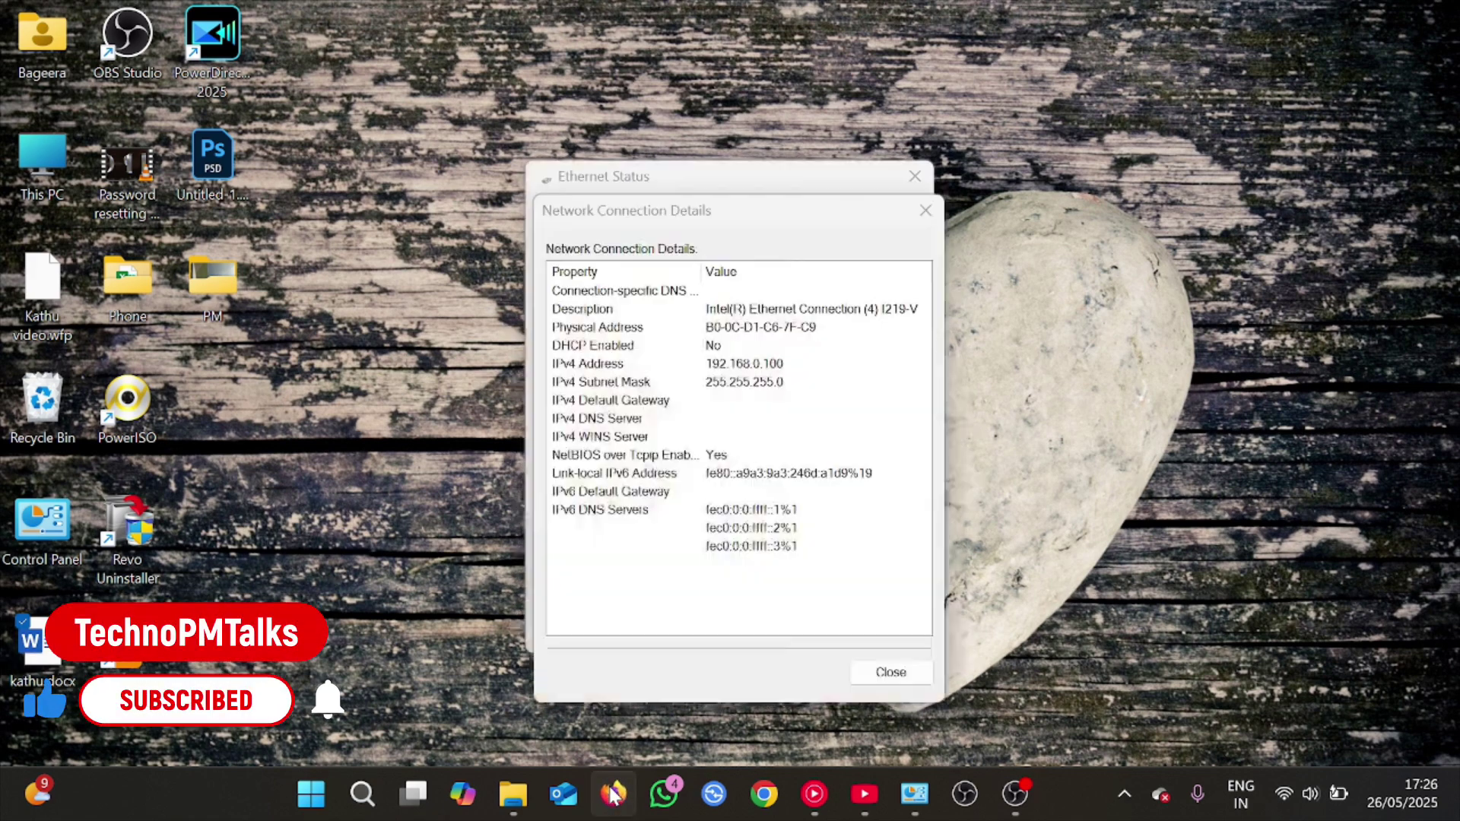
# Open a new Firefox window and start entering the switch address 192.168.0 in the address bar
pyautogui.rightClick(613, 794)
pyautogui.click(606, 795)
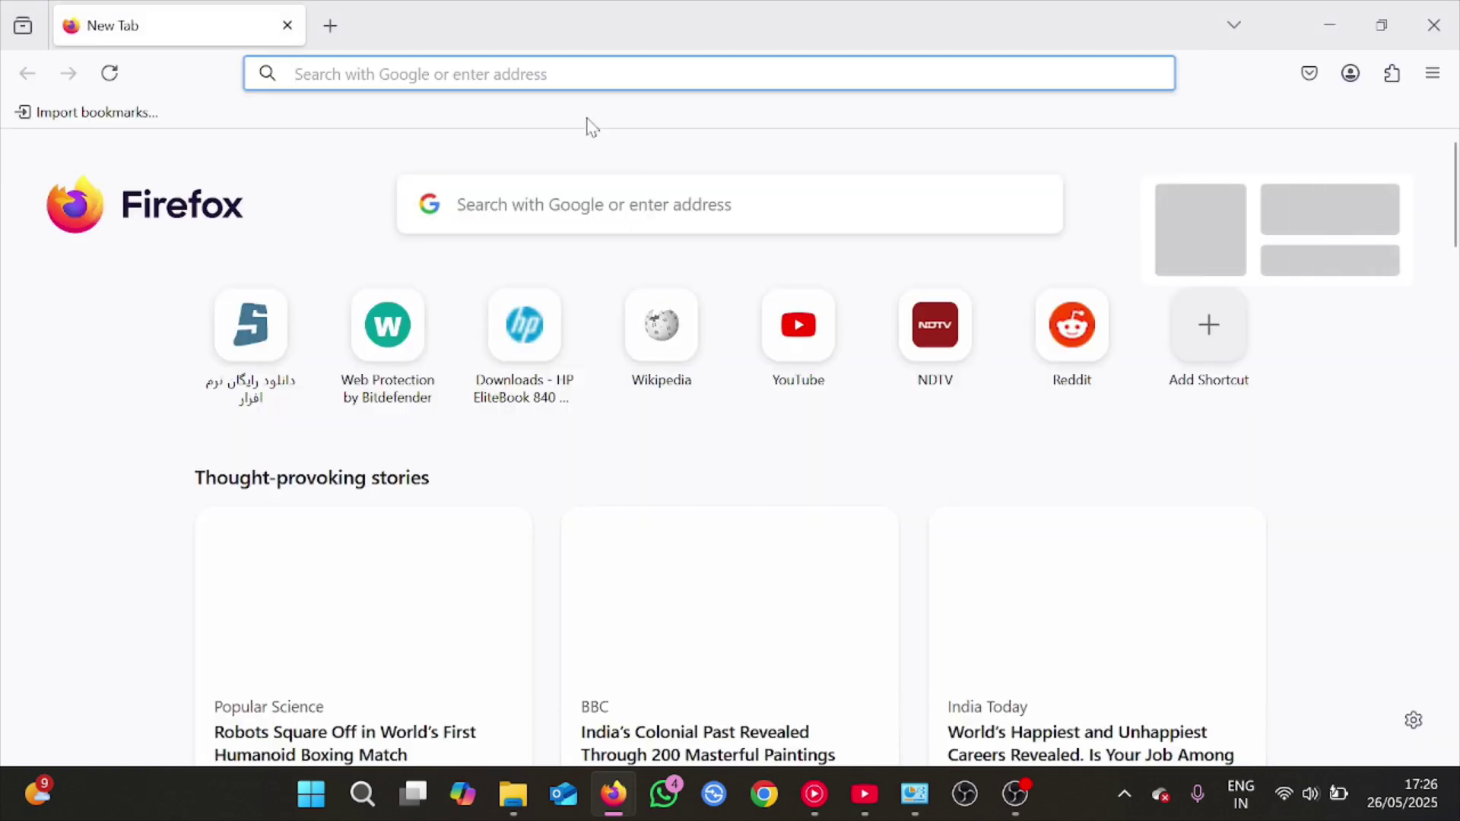
pyautogui.click(467, 70)
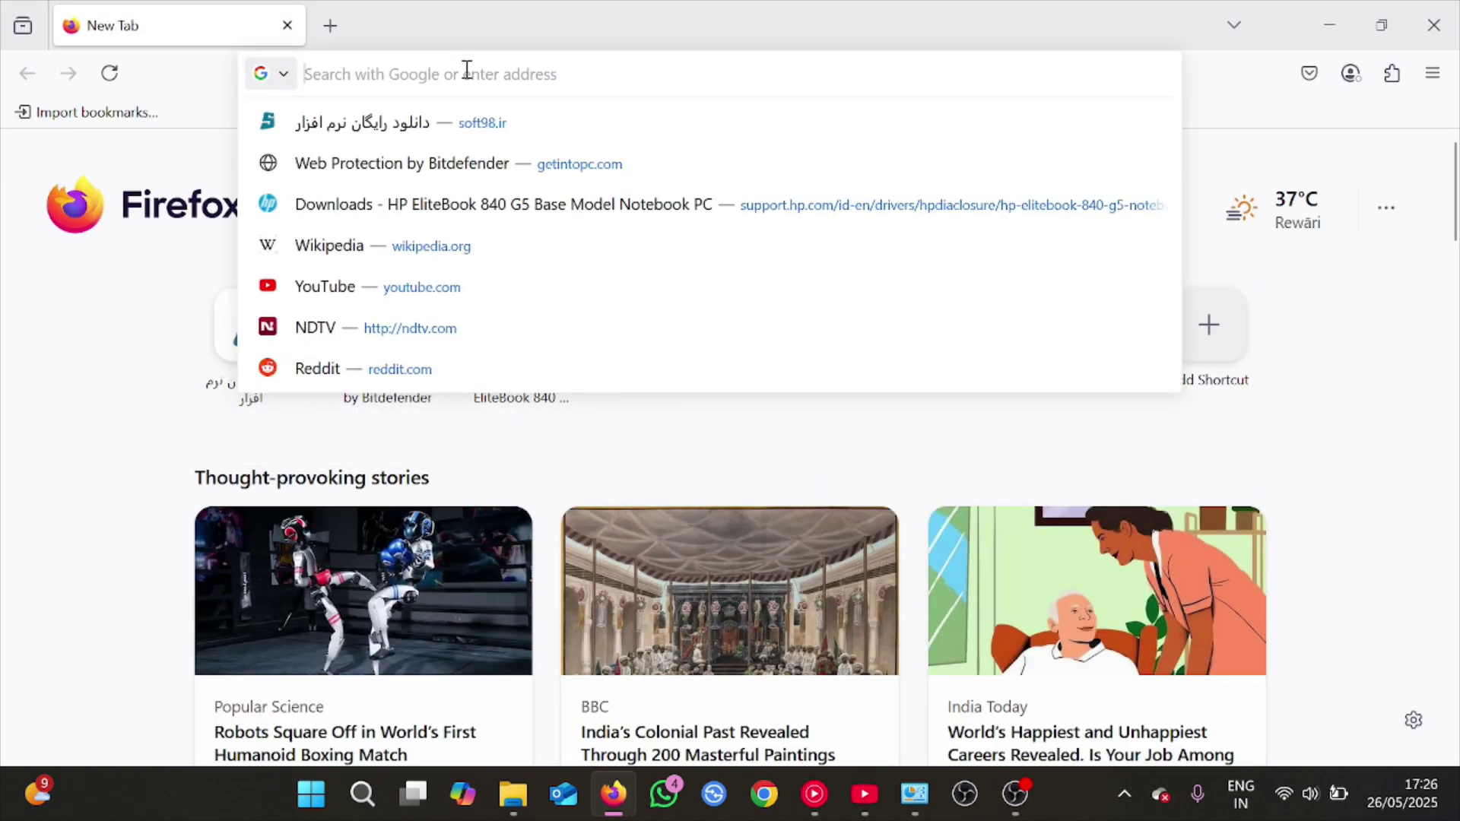
pyautogui.write('192.16')
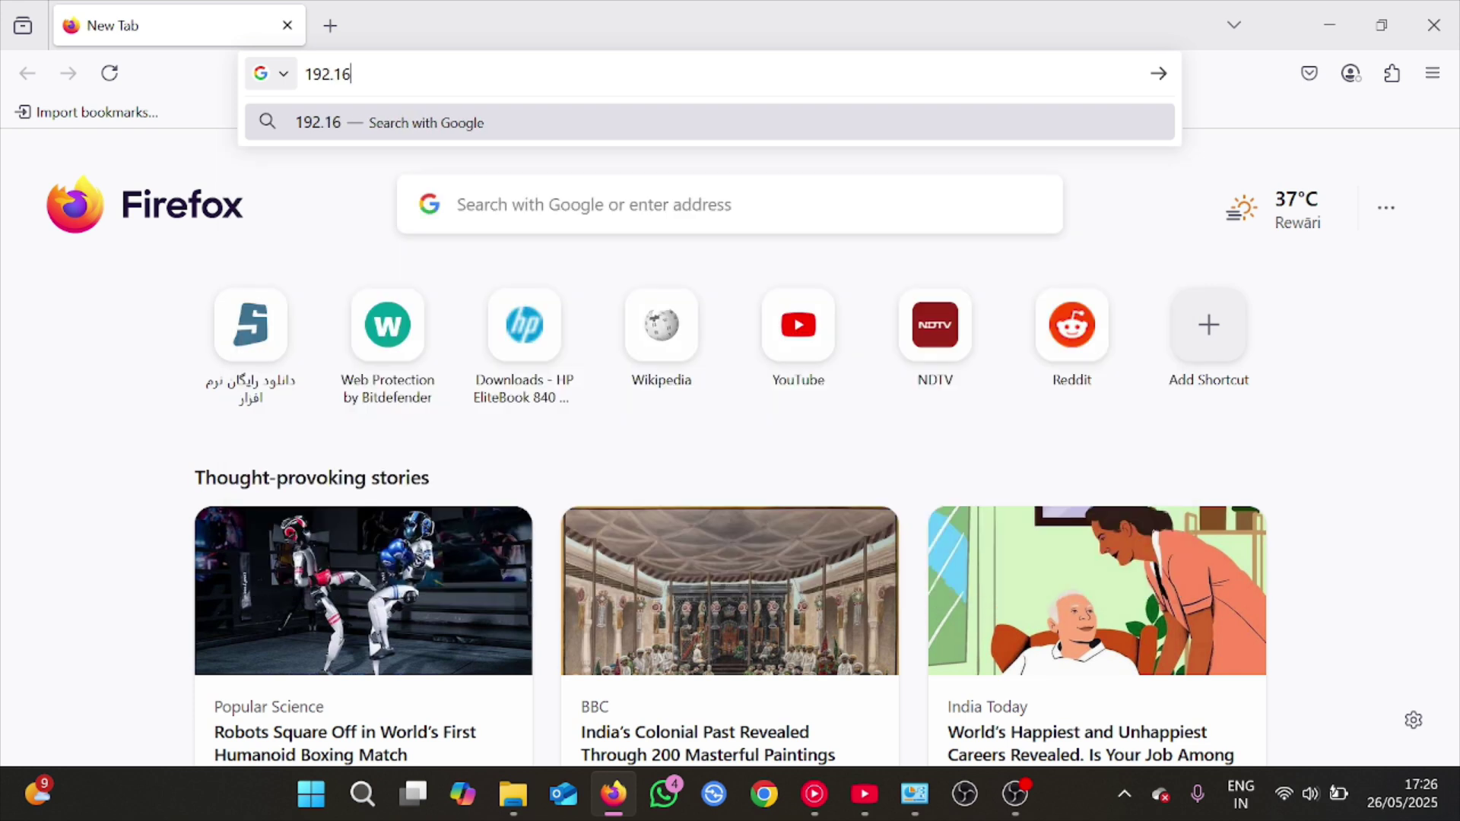
pyautogui.write('8.0.1')
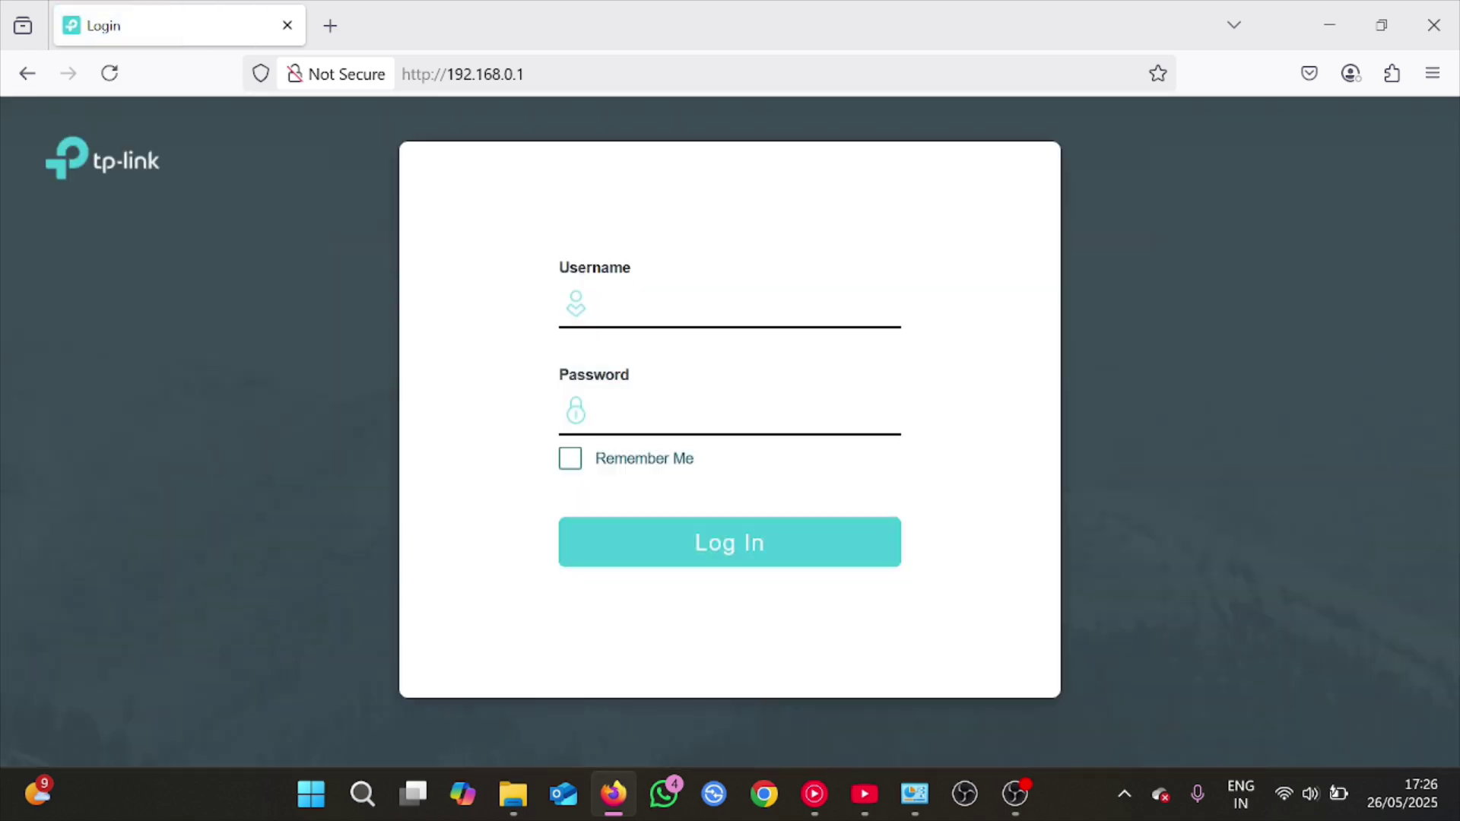
# Log in to the switch with the administrator credentials
pyautogui.rightClick(634, 313)
pyautogui.press('Escape')
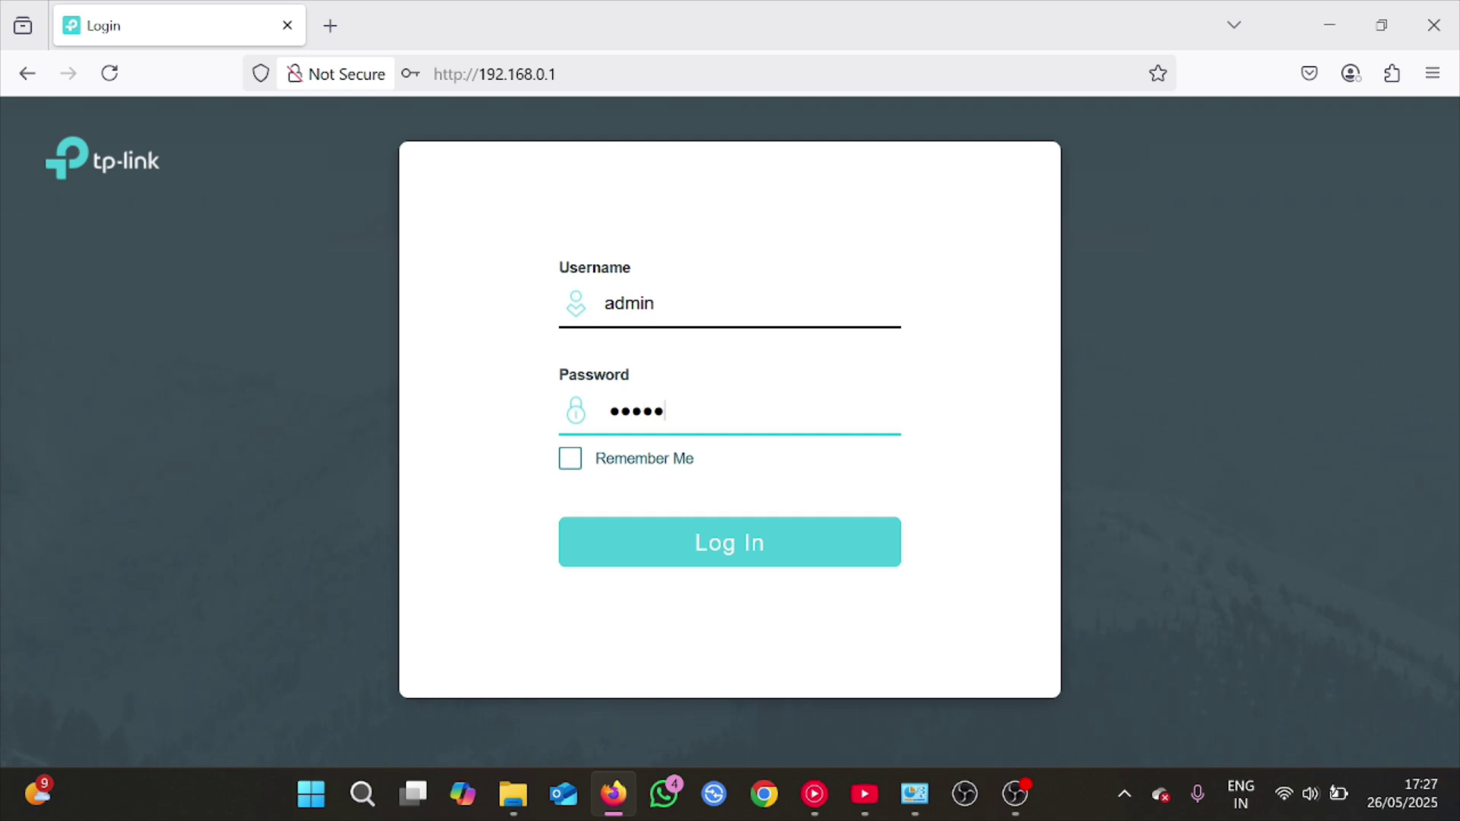
pyautogui.click(732, 546)
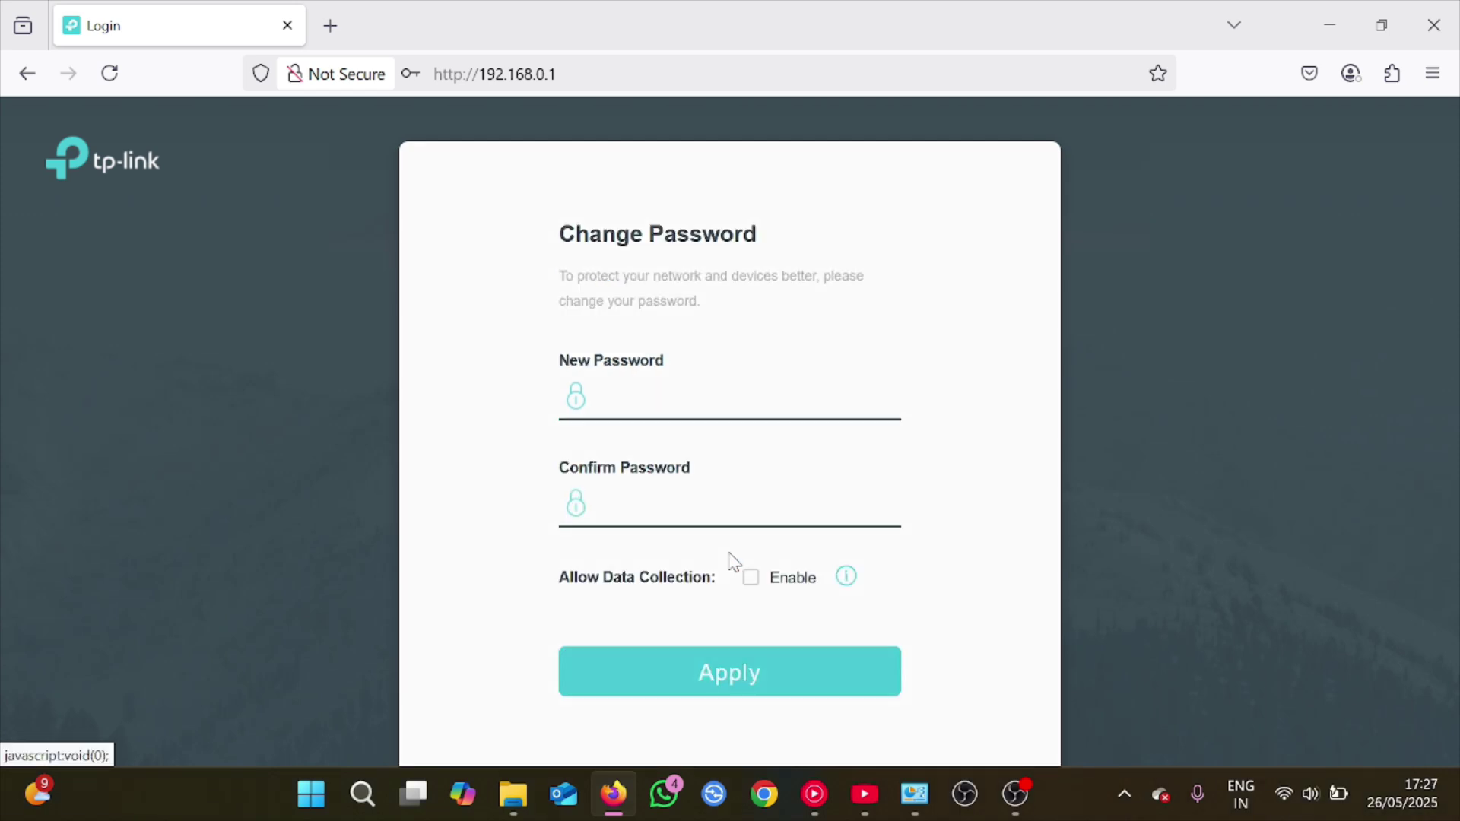
# Enter and confirm a new administrator password, then apply it
pyautogui.click(681, 399)
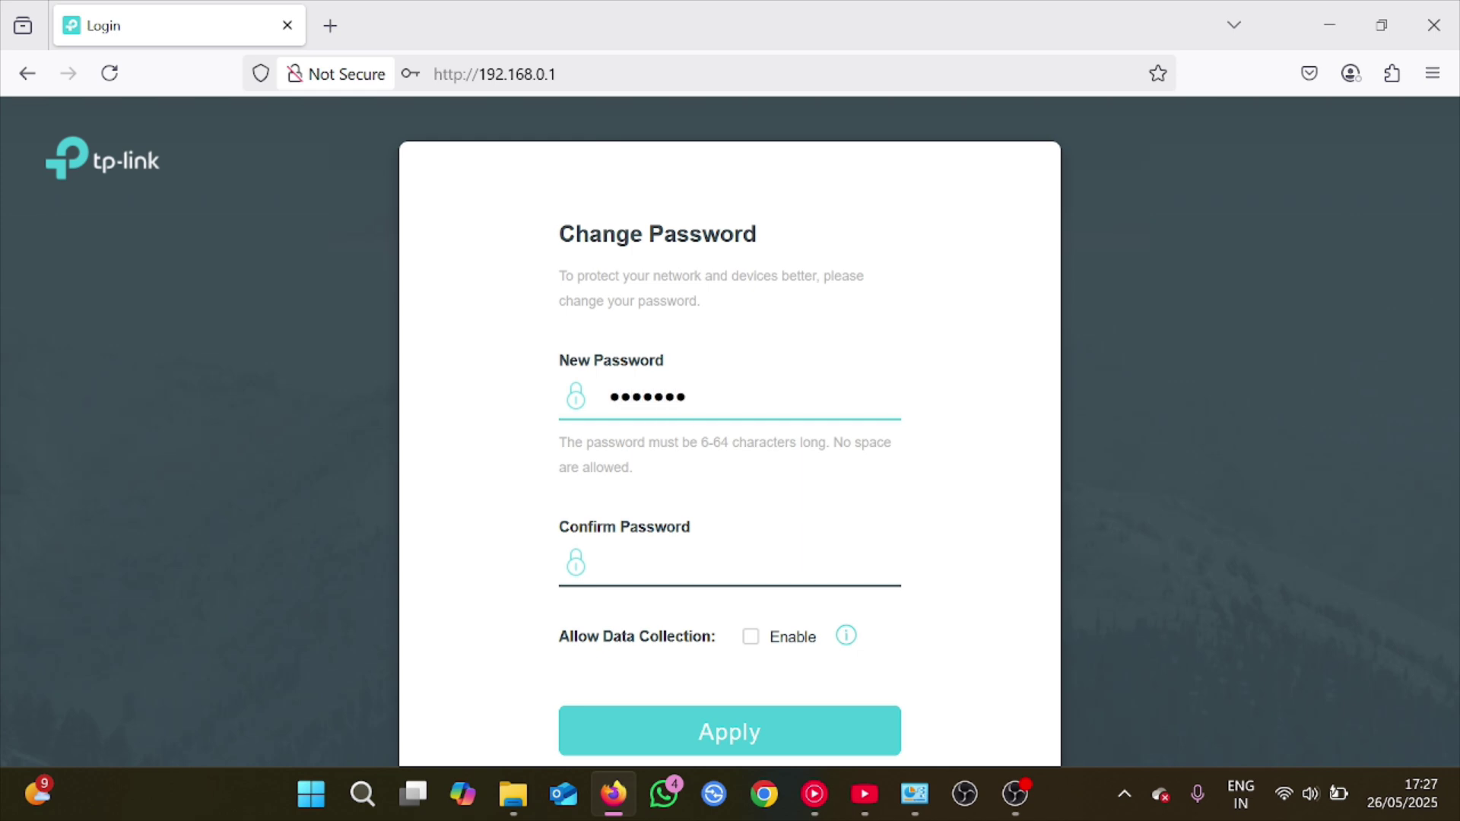
pyautogui.write('*******')
pyautogui.press('Tab')
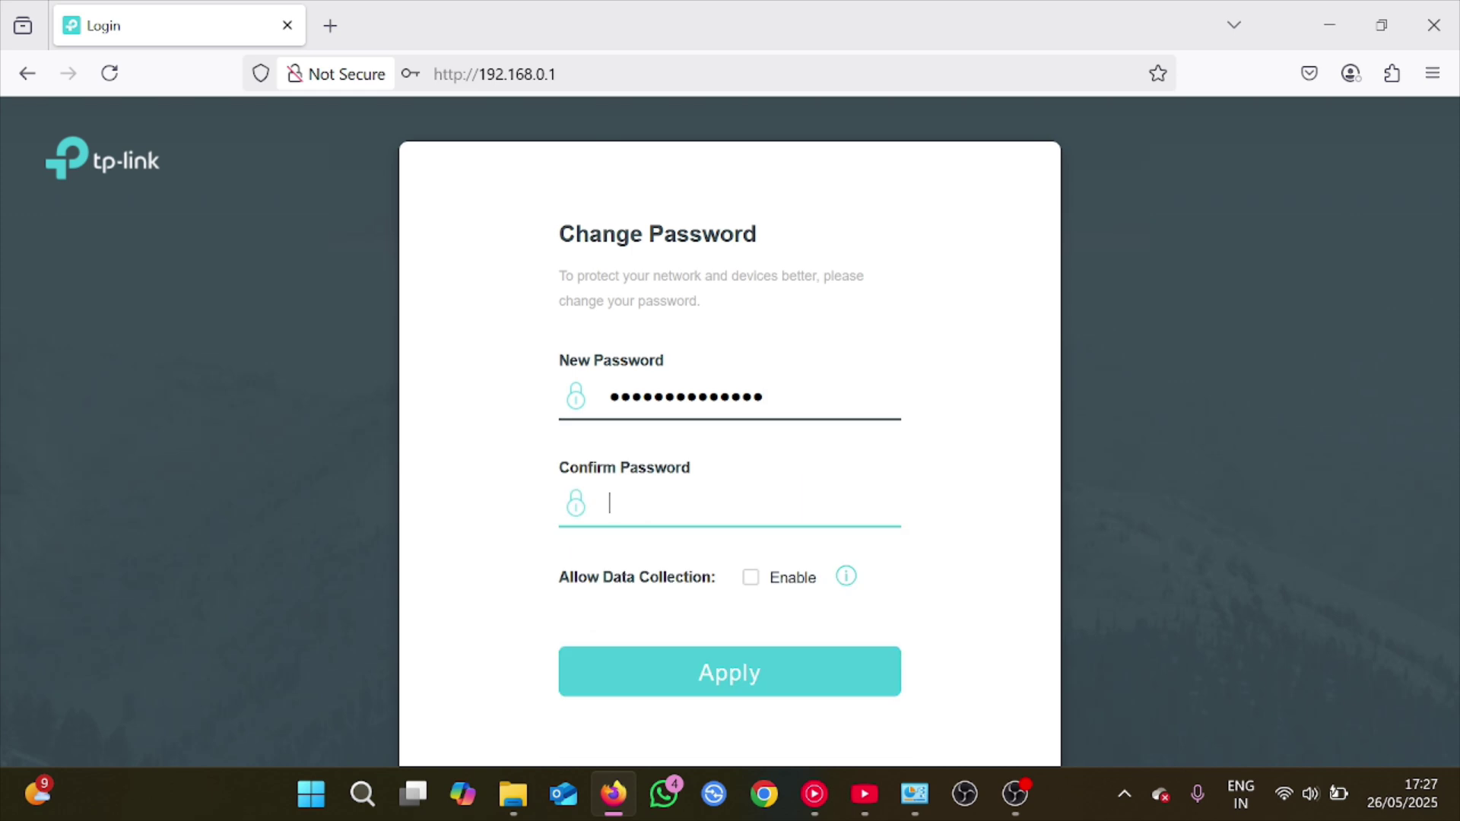
pyautogui.write('**************')
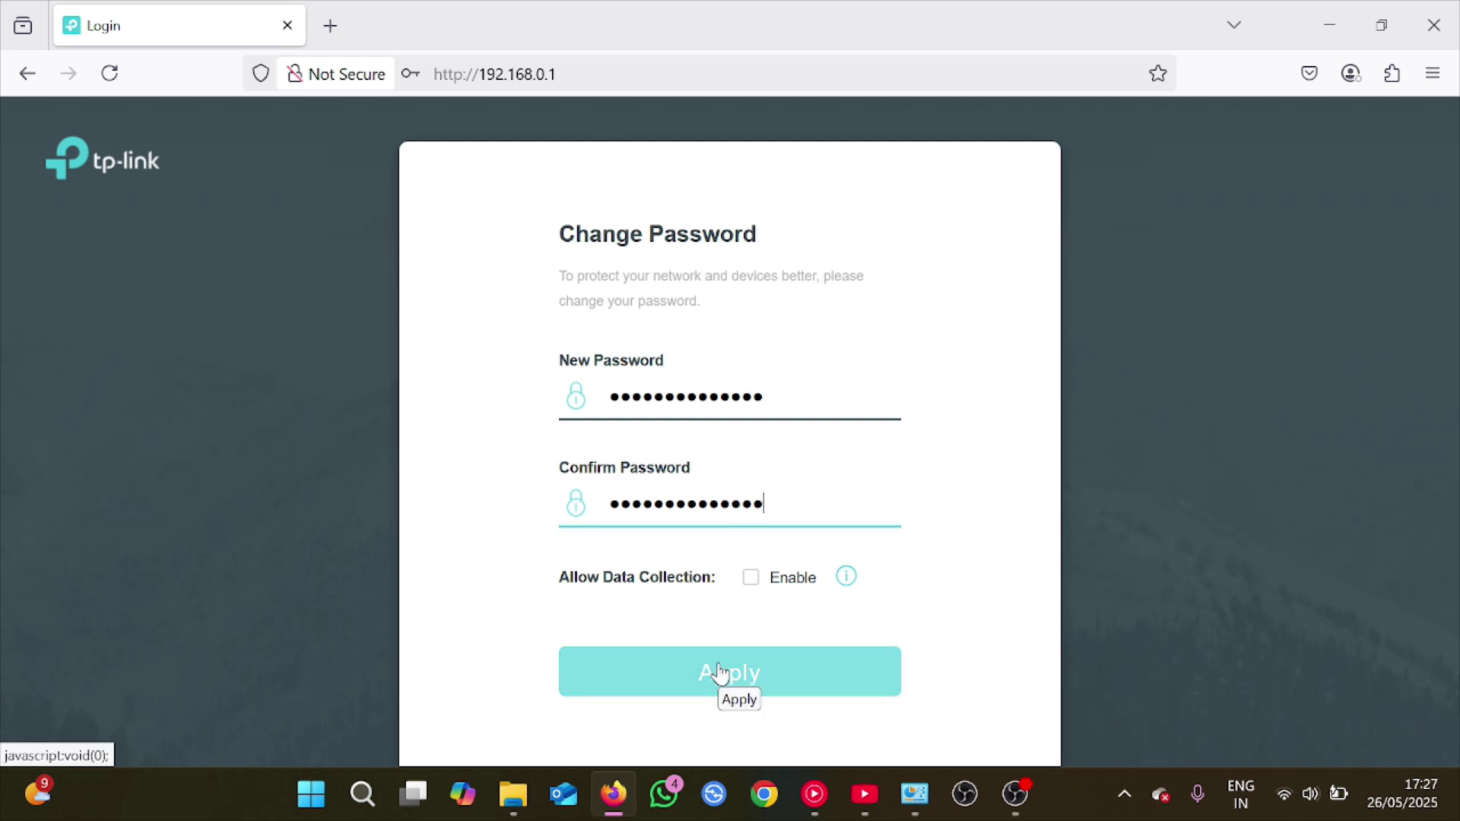
pyautogui.click(720, 673)
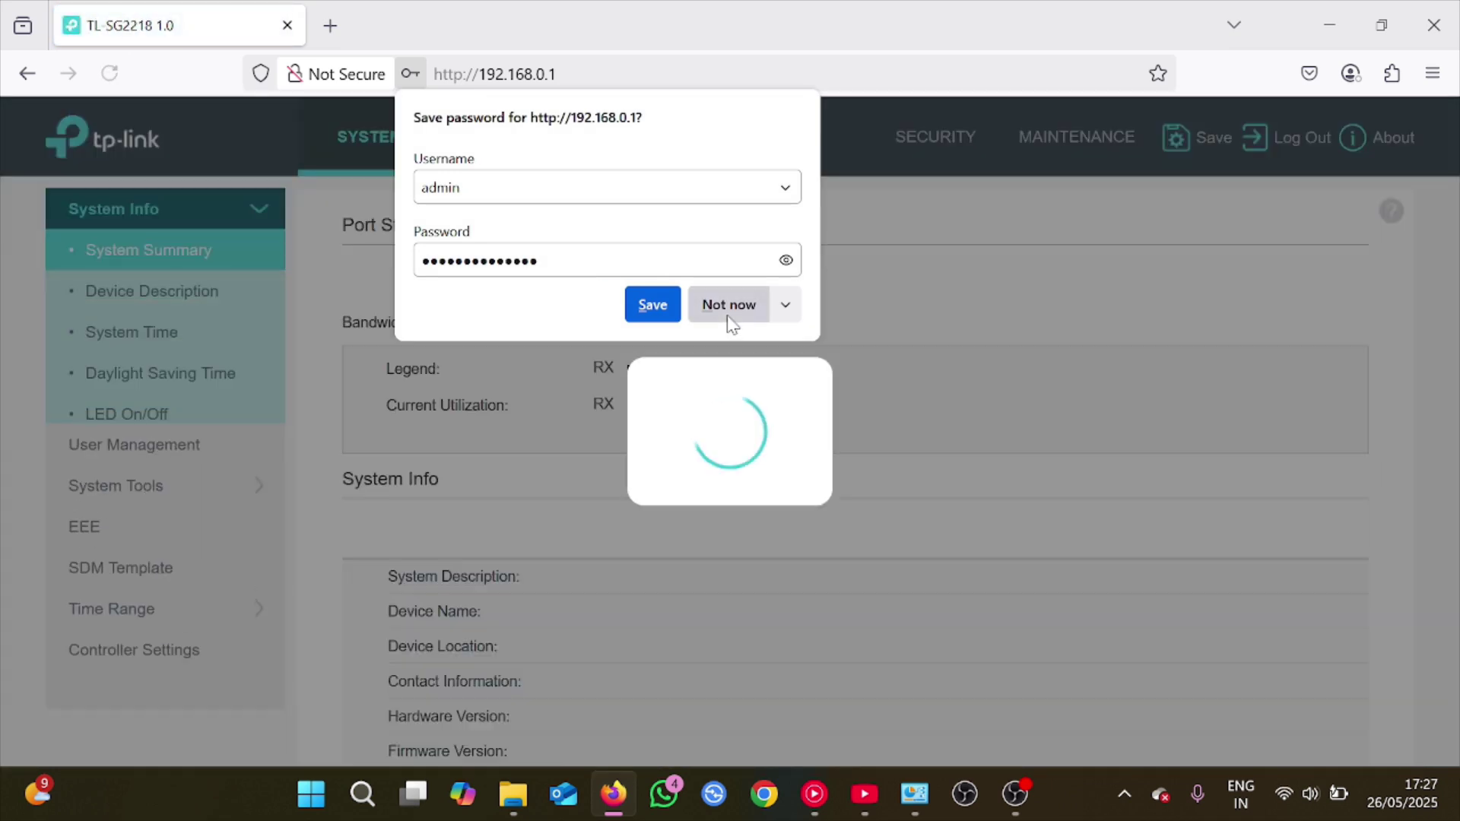
# Decline Firefox's password save and show the 802.1Q VLAN list with VLAN 1 on ports 1/0/1-18
pyautogui.click(729, 318)
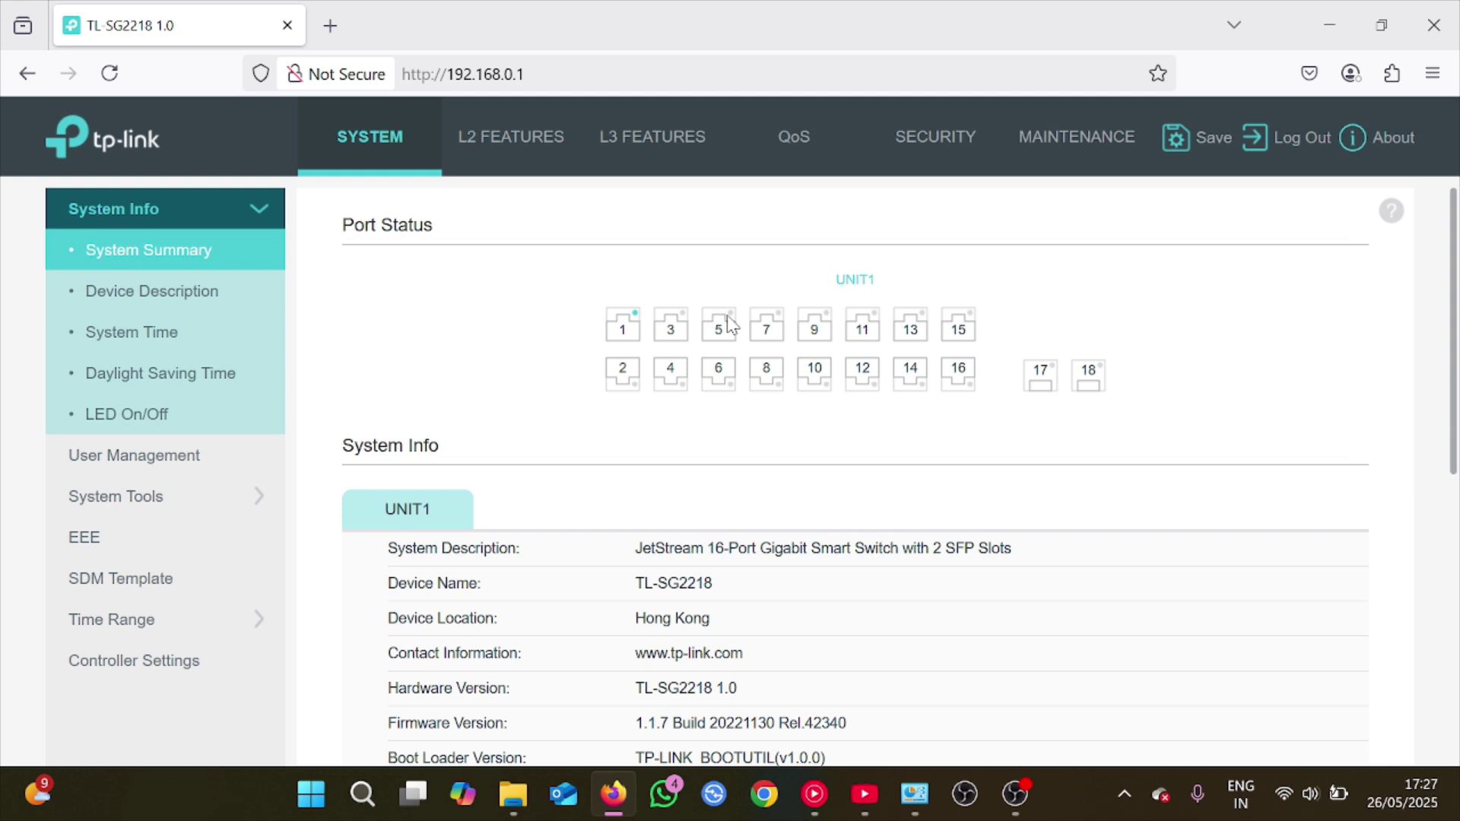
pyautogui.click(487, 153)
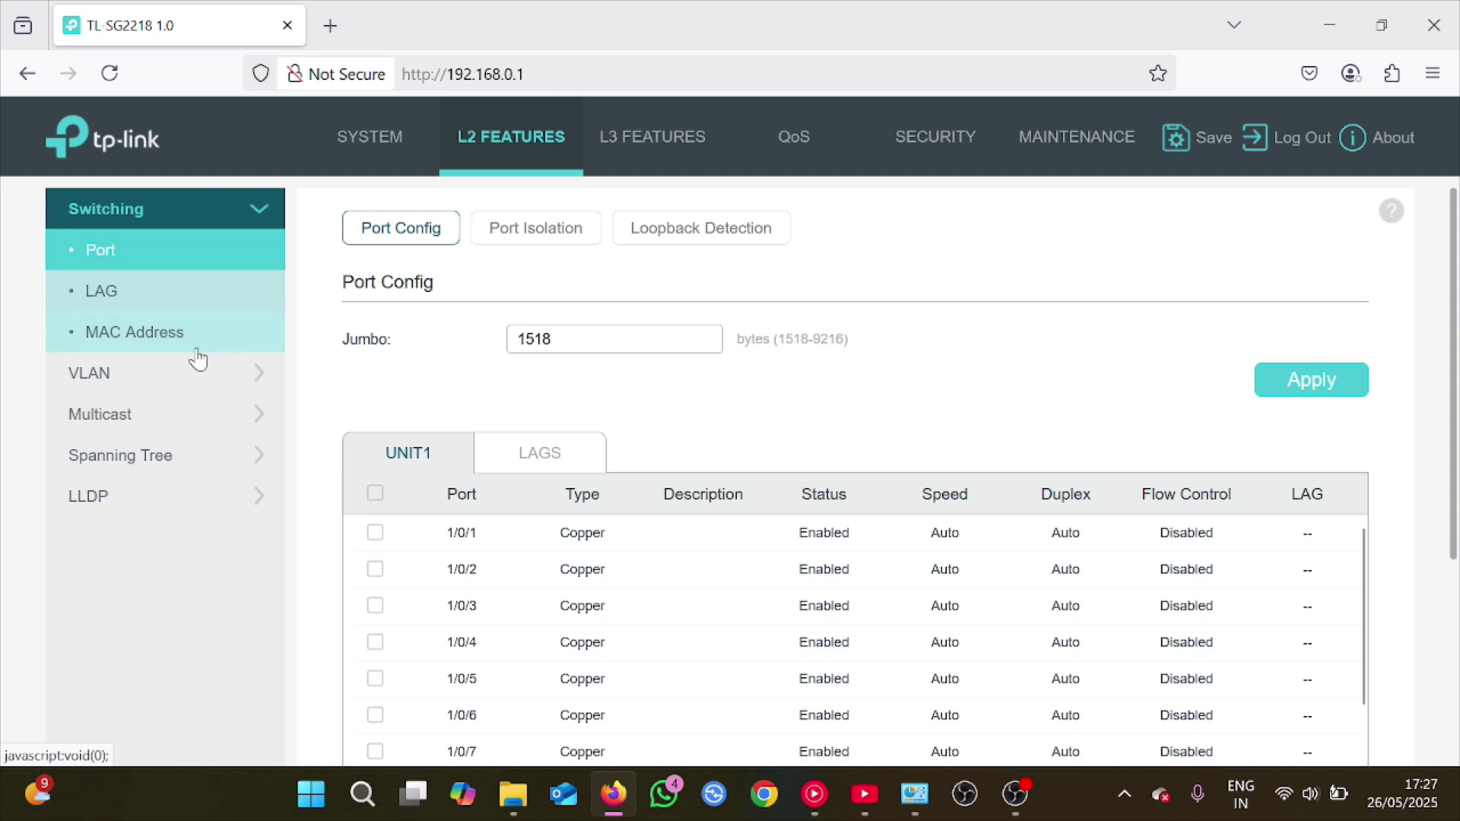
pyautogui.click(117, 381)
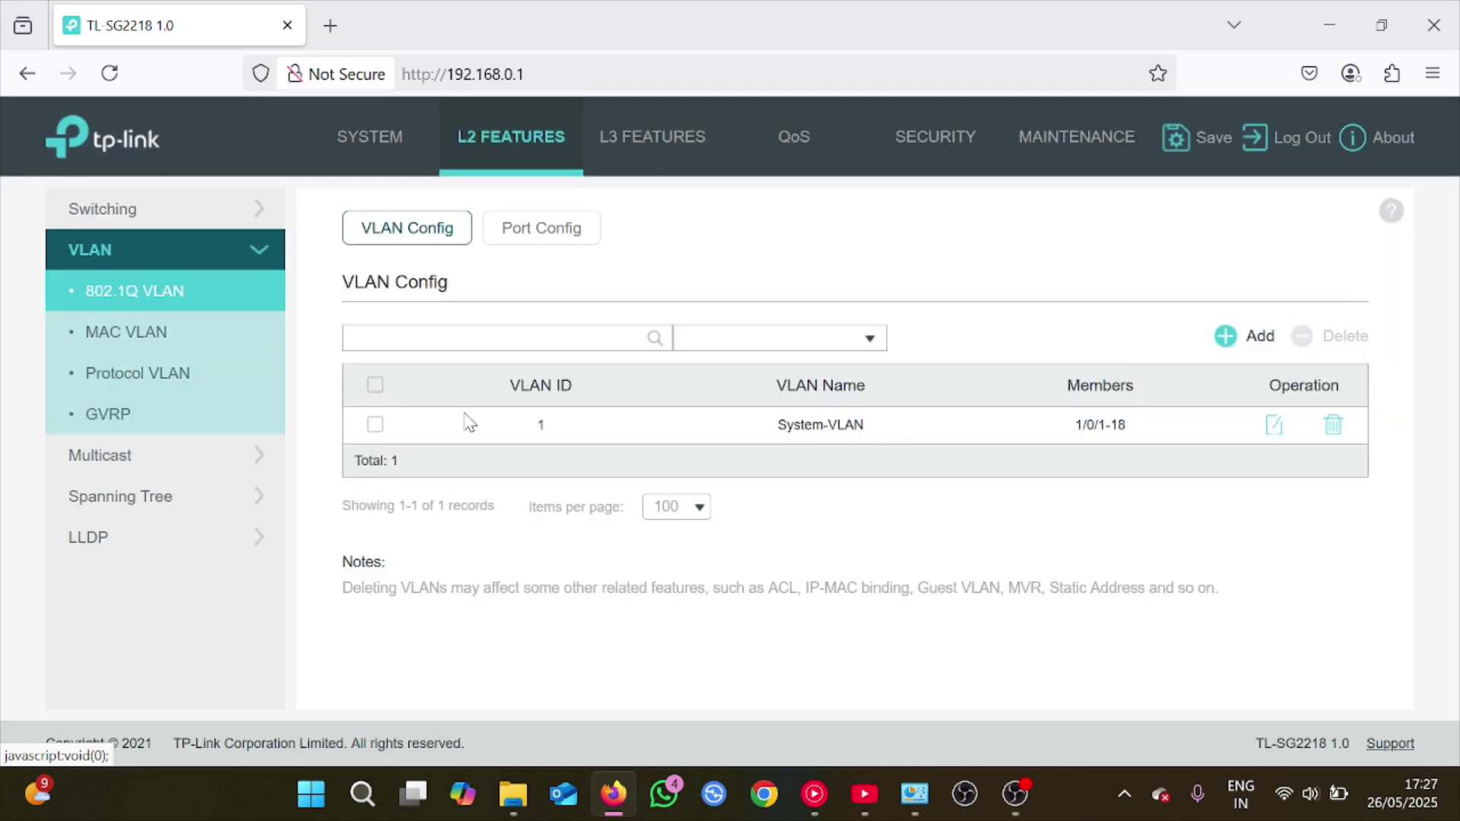
pyautogui.rightClick(1227, 344)
# Create VLAN 3000 named 'DATA VLAN' with ports 1/0/2-18 as untagged members
pyautogui.click(1225, 333)
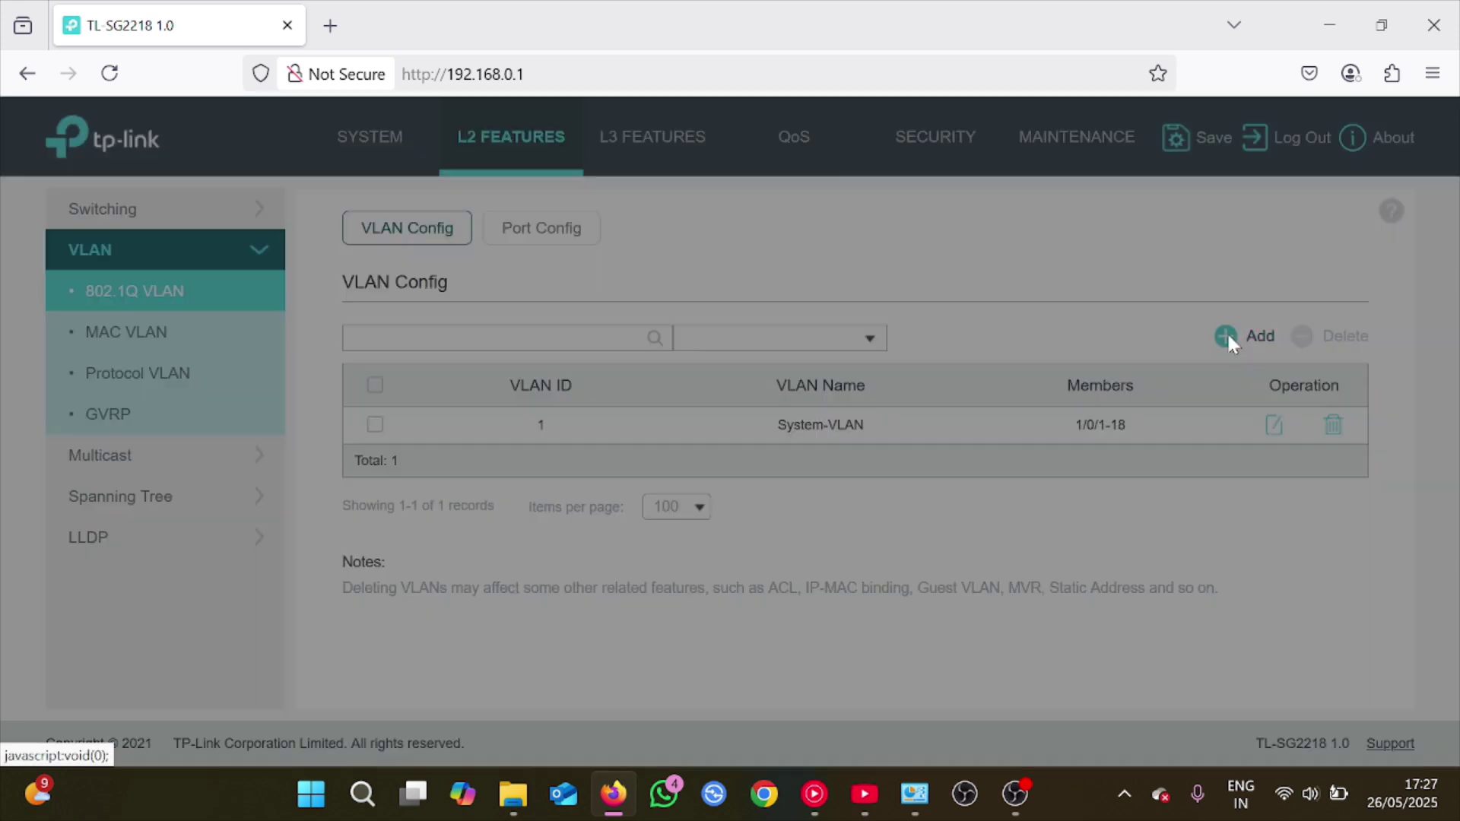
pyautogui.click(662, 266)
pyautogui.write('3000')
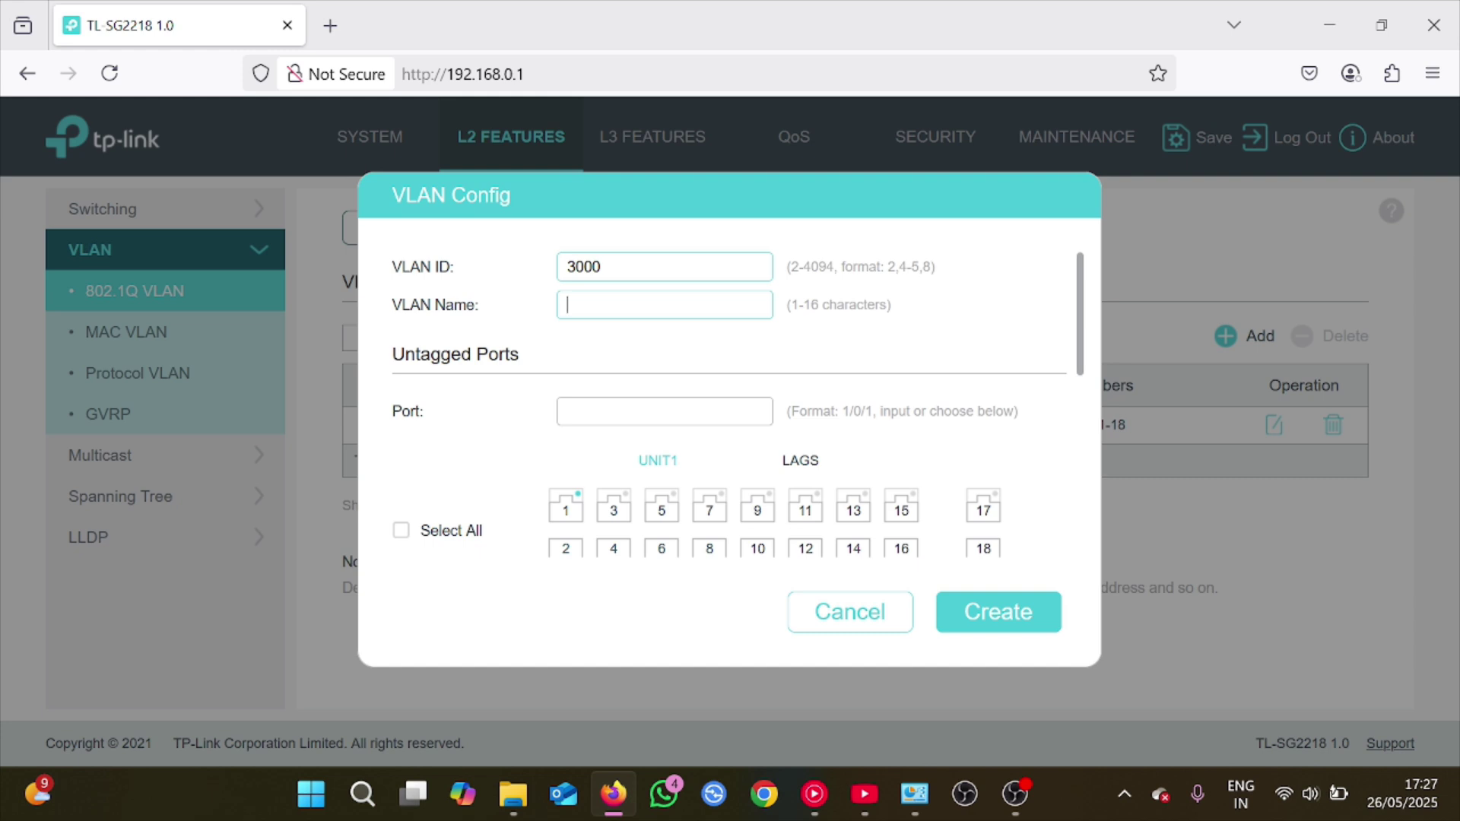
pyautogui.write('DATA VLAN')
pyautogui.click(399, 532)
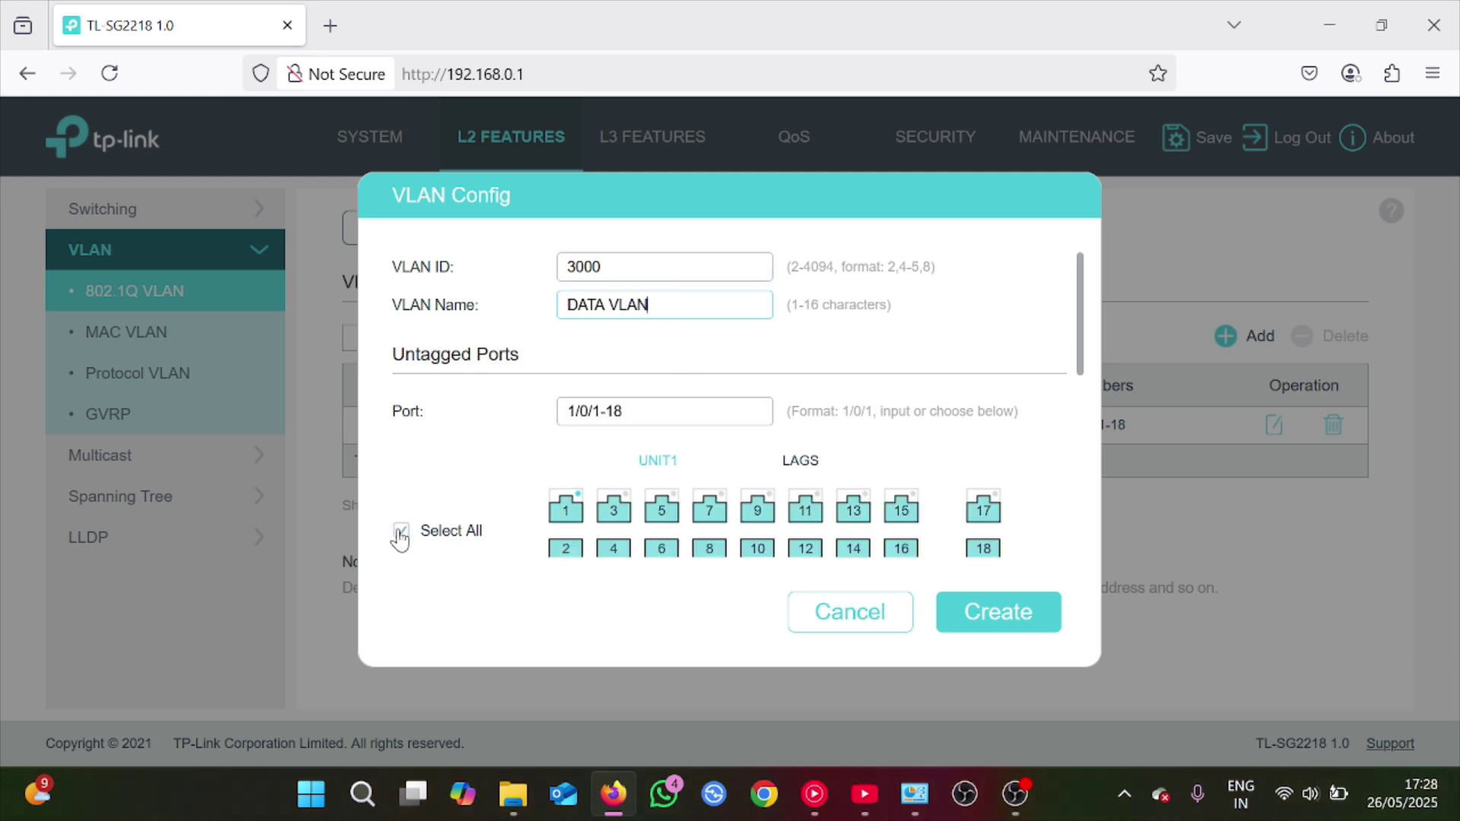
pyautogui.click(564, 509)
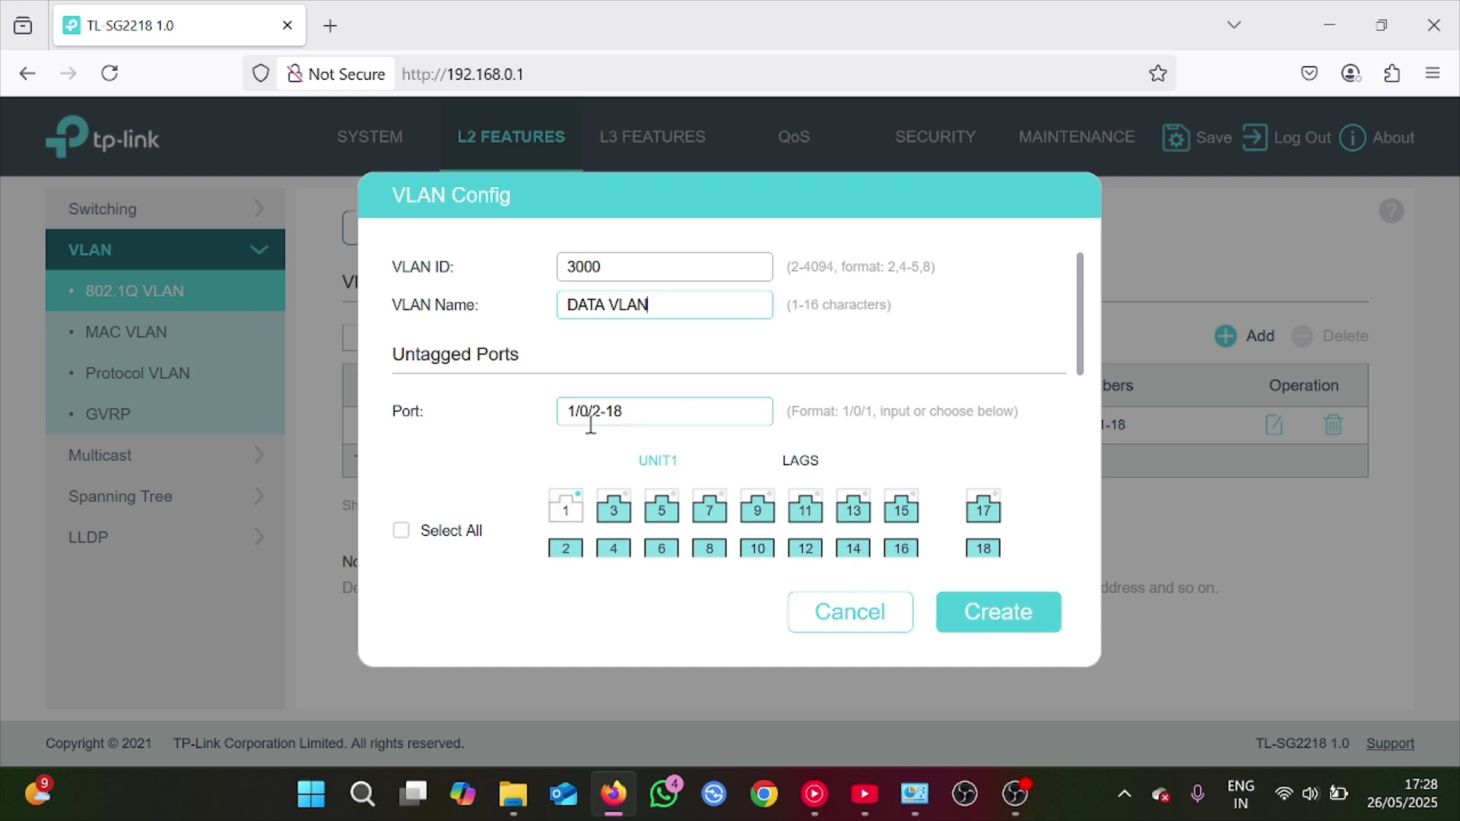
pyautogui.click(1009, 625)
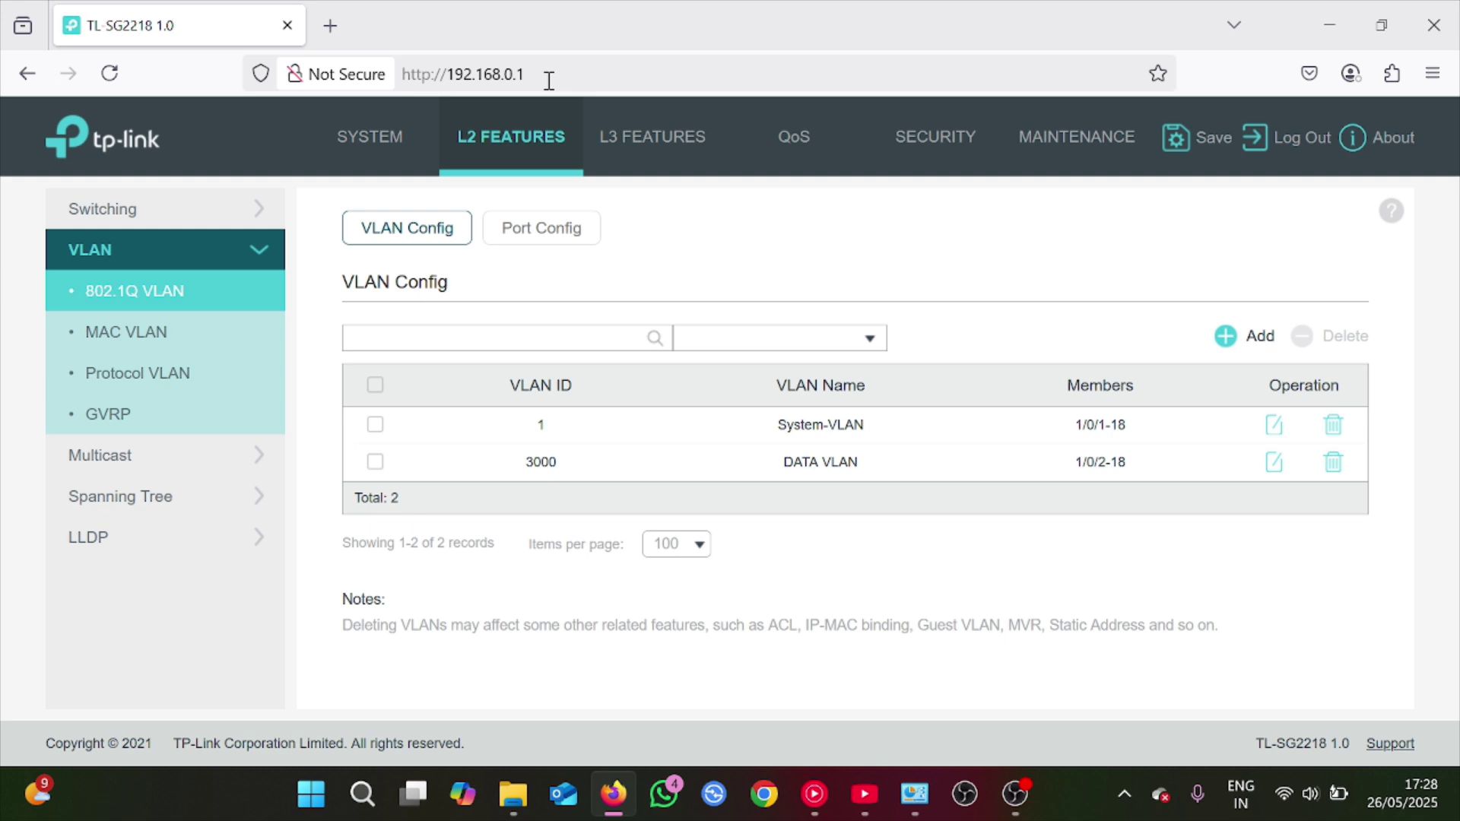
# Disable HTTP access in SECURITY > HTTP Config and apply the change
pyautogui.click(922, 154)
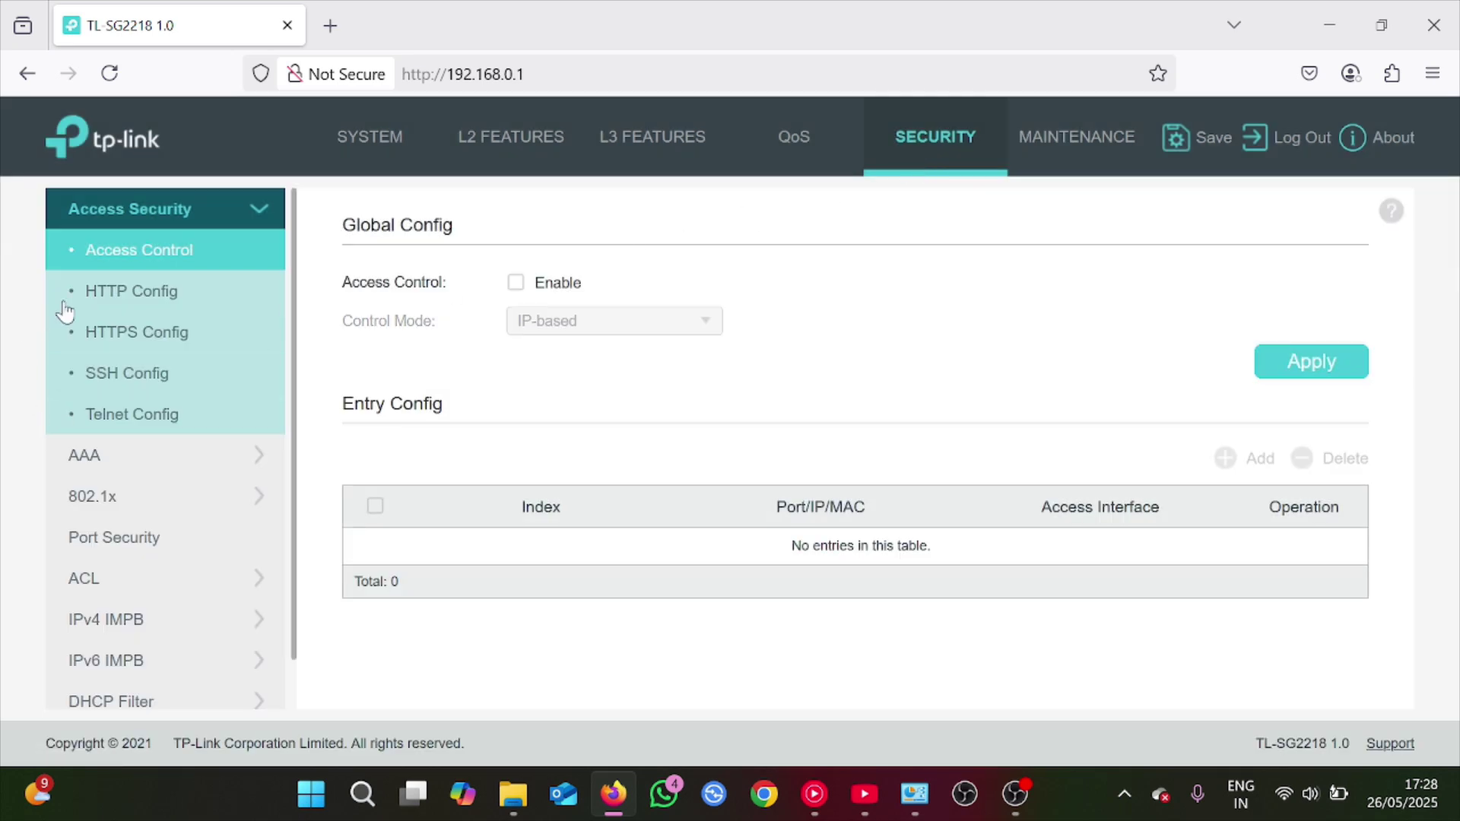
pyautogui.click(139, 297)
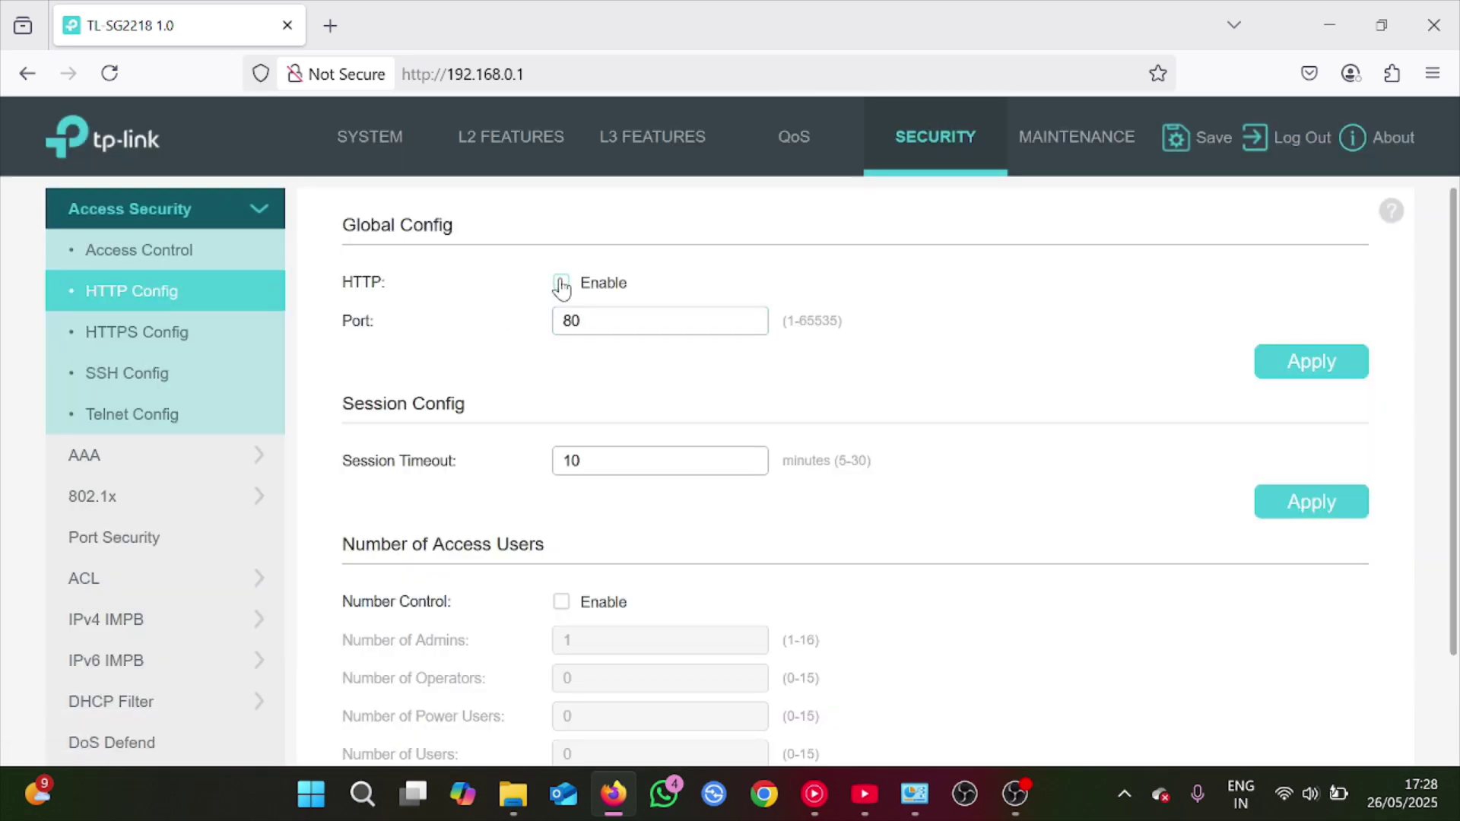
pyautogui.click(1329, 365)
pyautogui.click(430, 74)
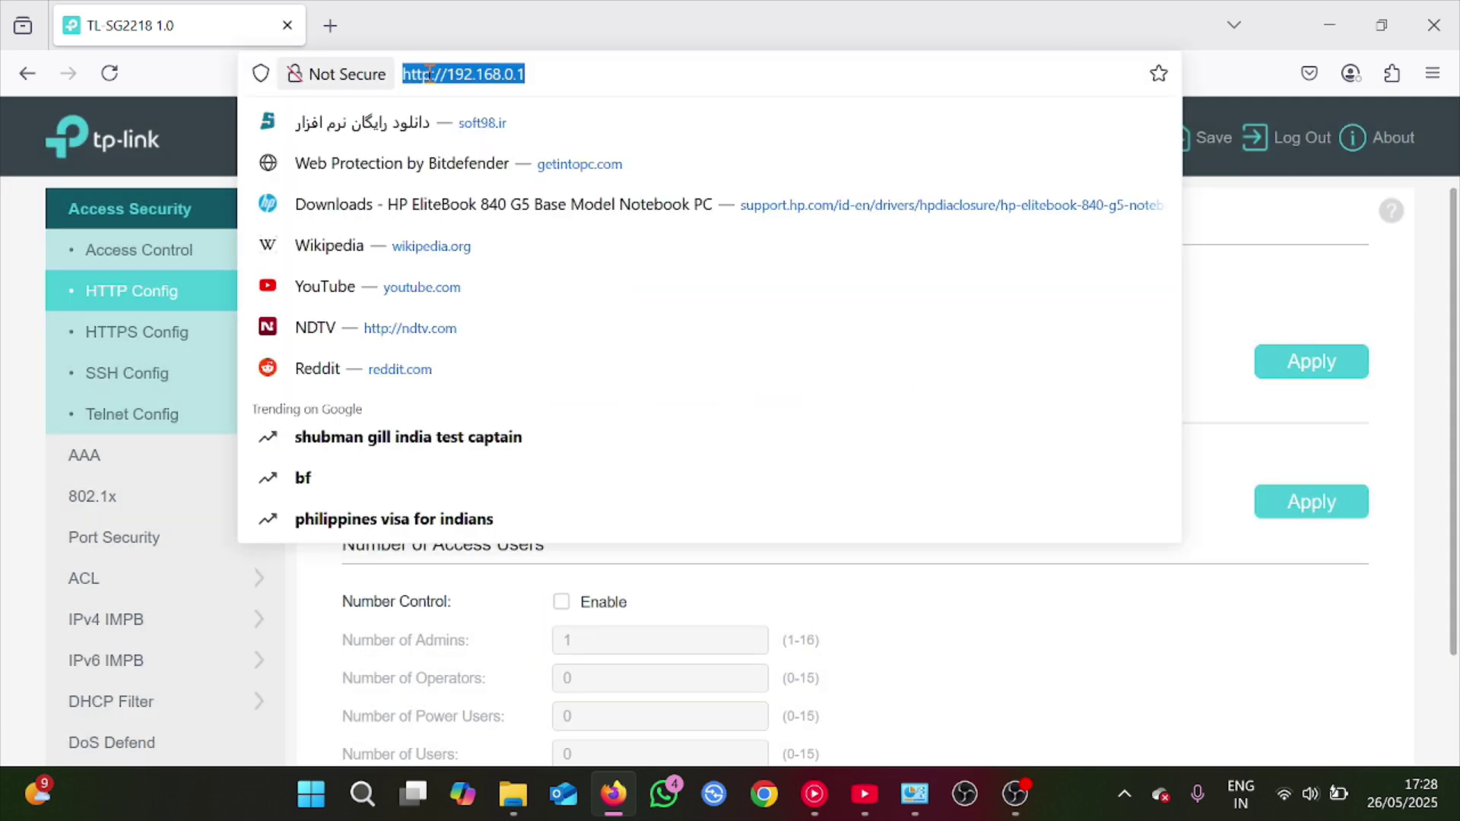
pyautogui.click(430, 74)
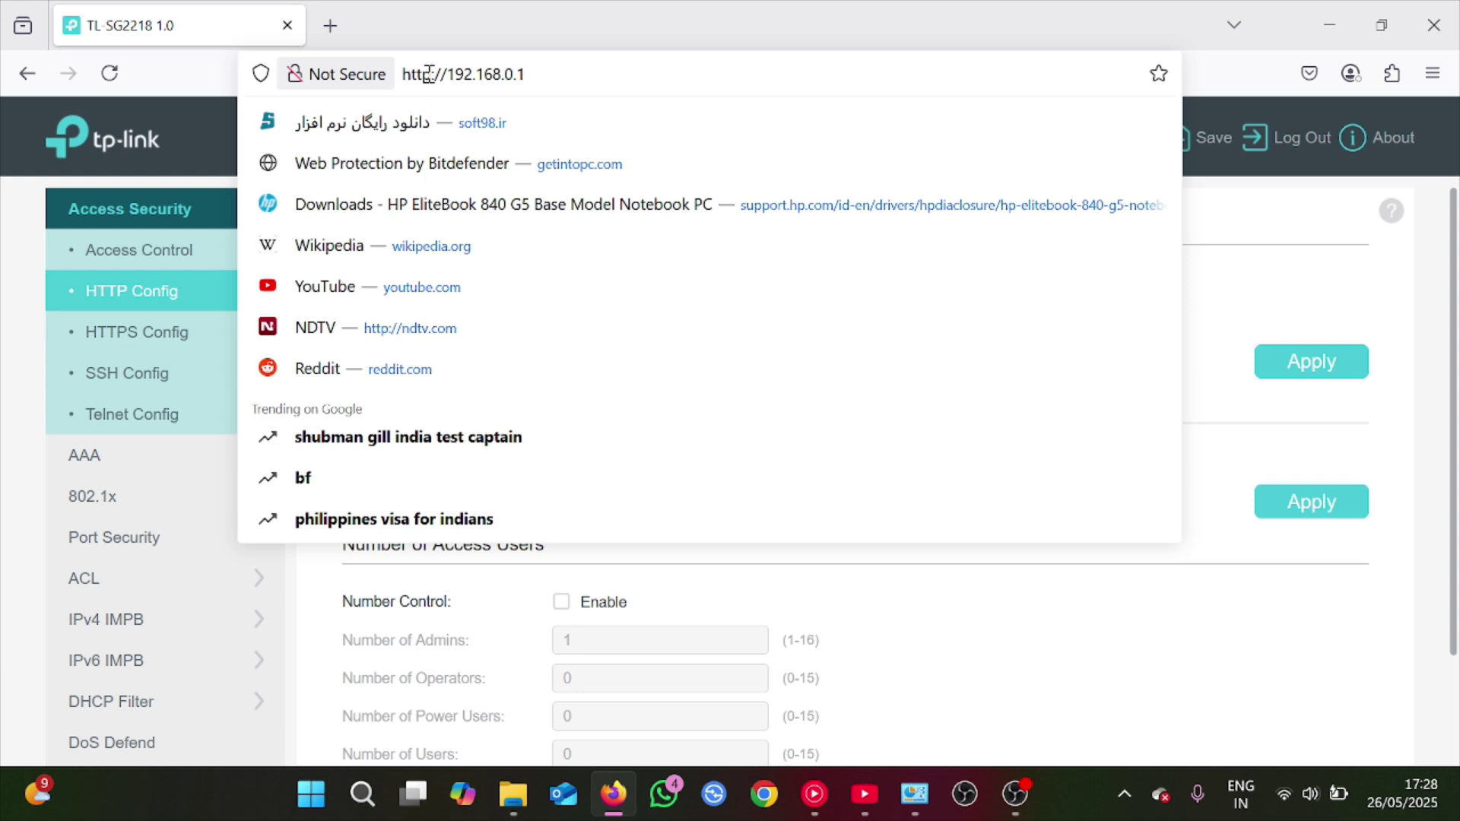
pyautogui.write('S')
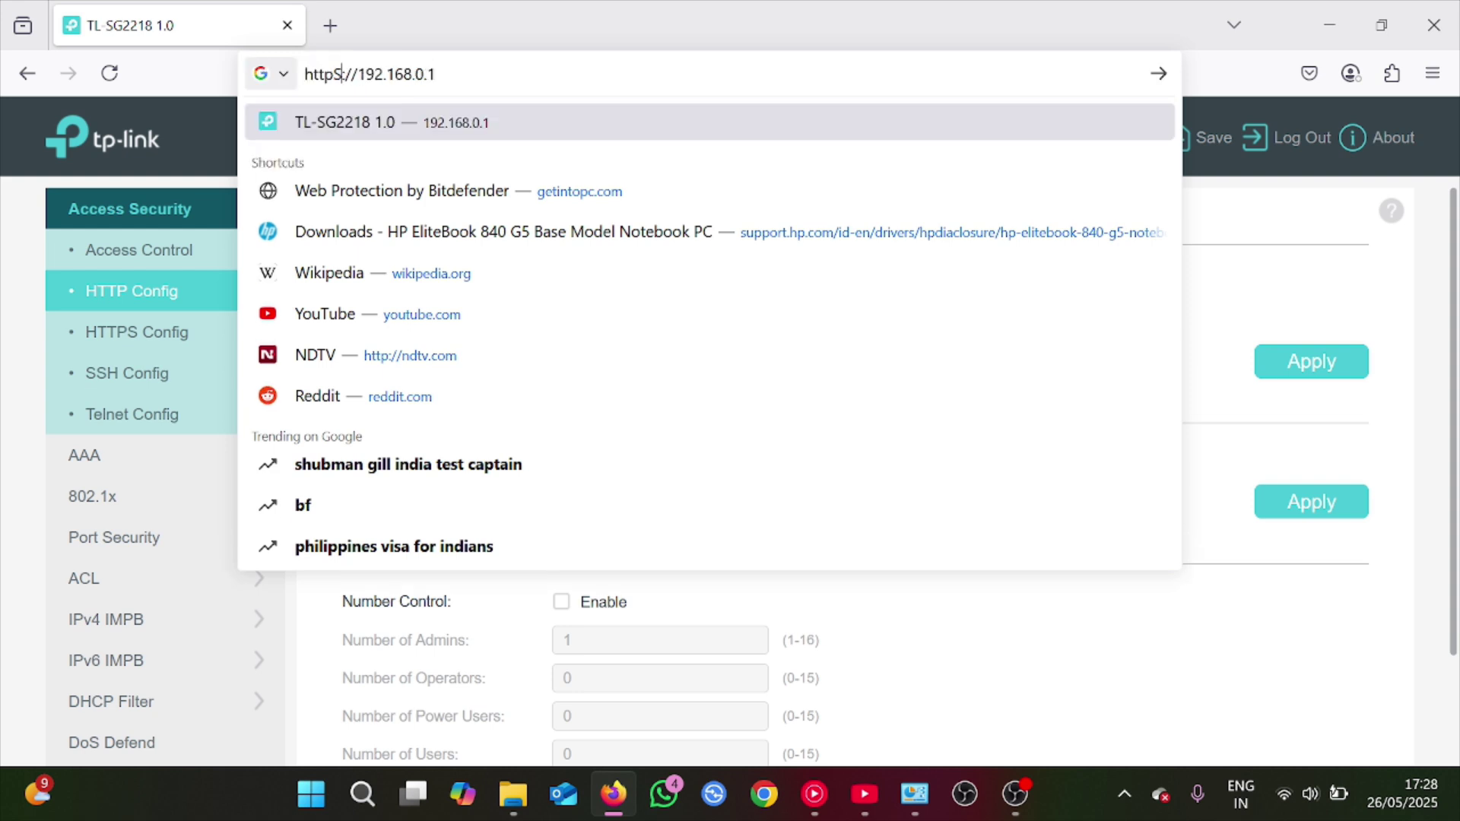
pyautogui.press('BackSpace')
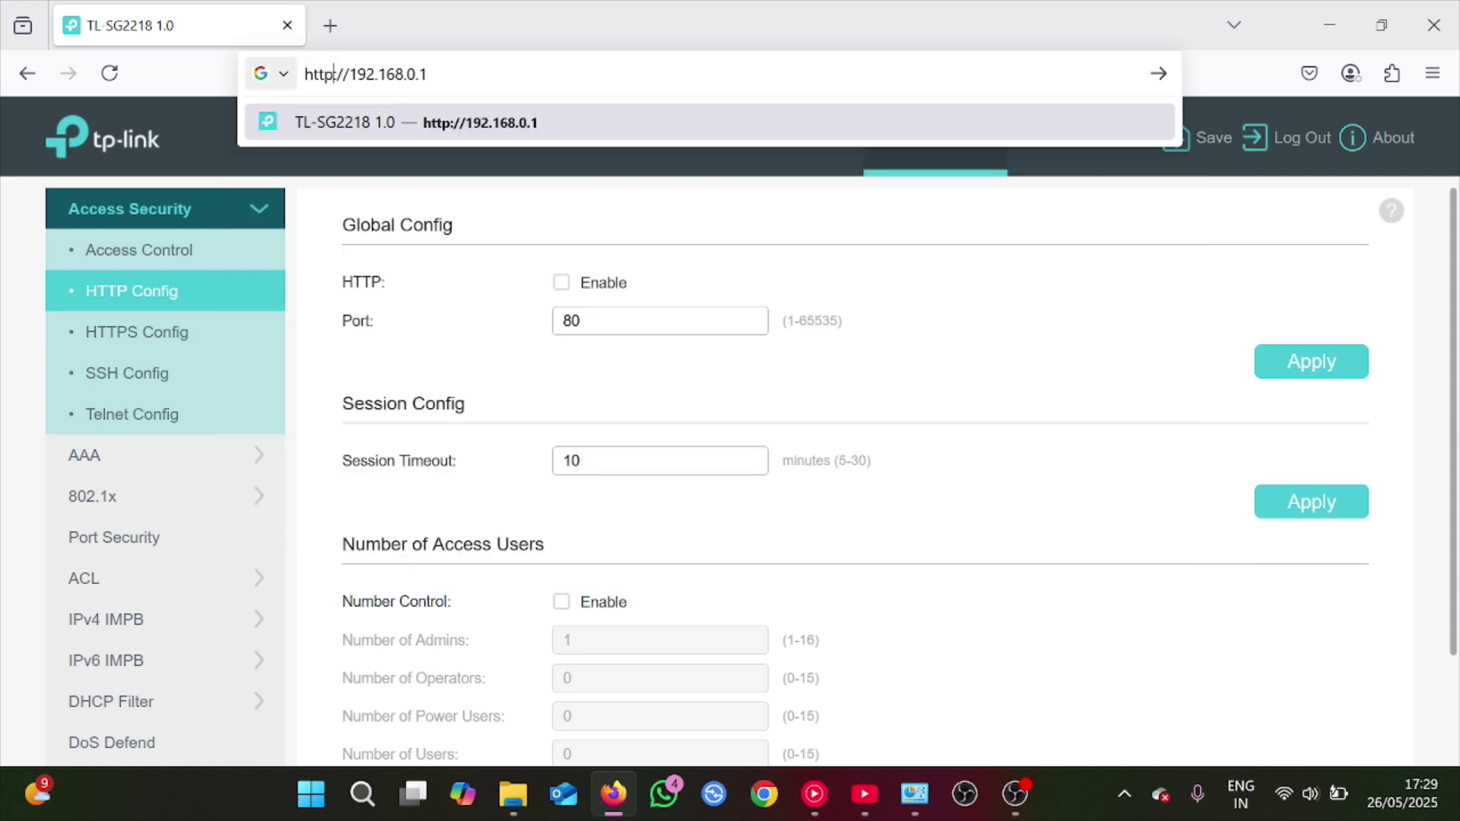
pyautogui.write('s')
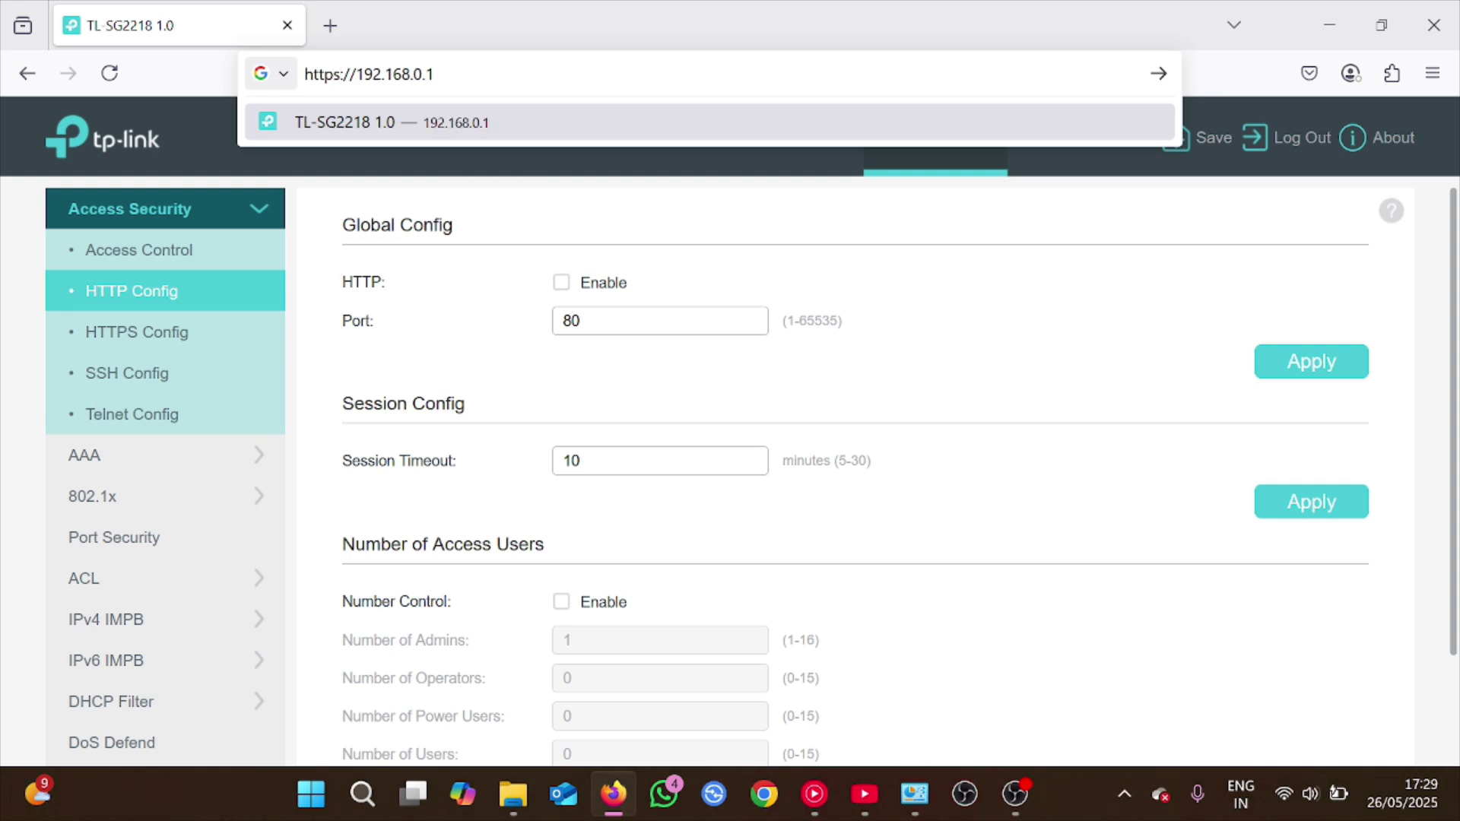
pyautogui.press('Return')
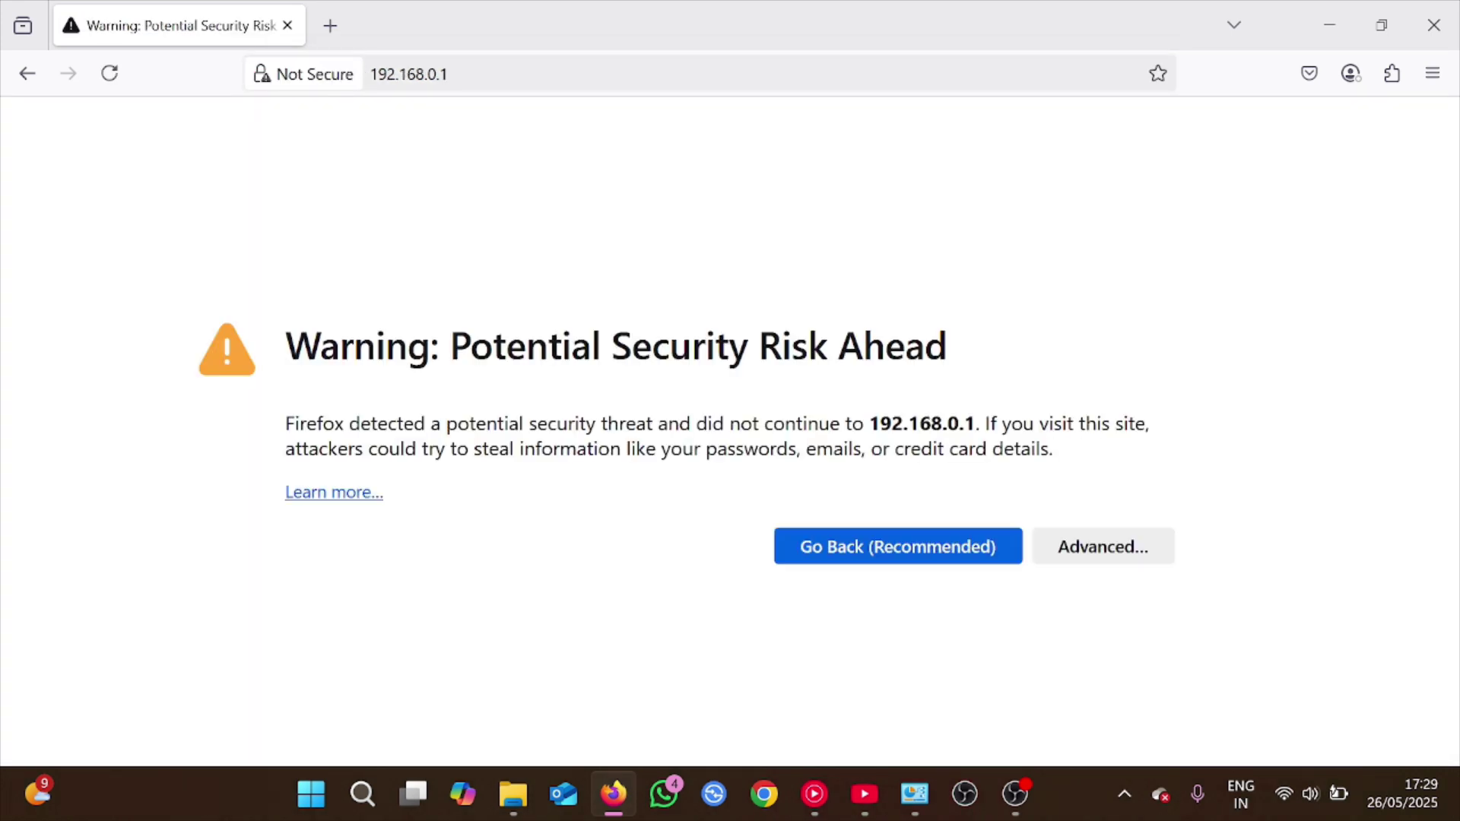
# Expand the certificate warning's advanced details and proceed to the switch's HTTPS login page
pyautogui.click(1116, 553)
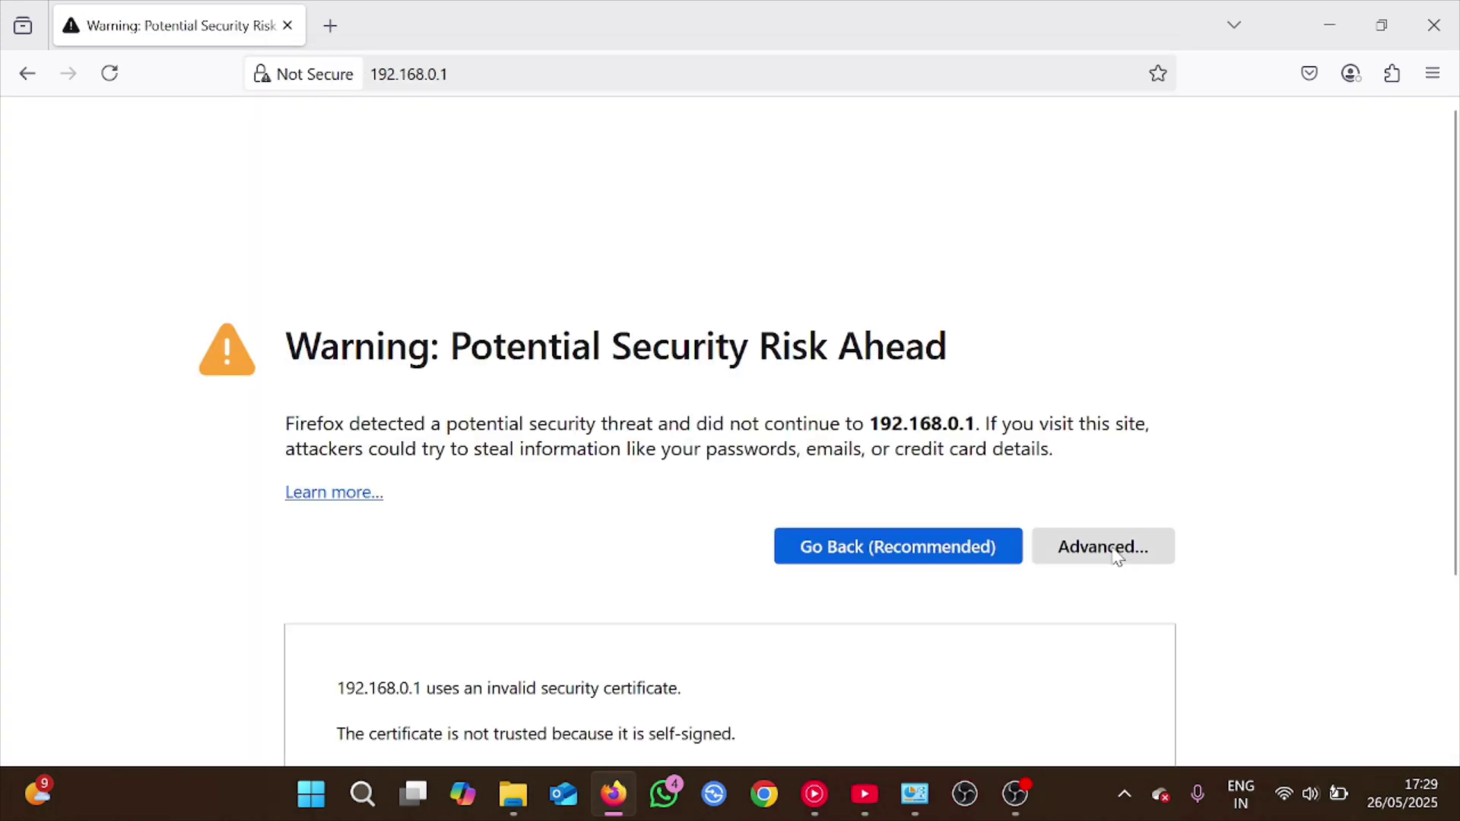
pyautogui.scroll(-3, 1116, 556)
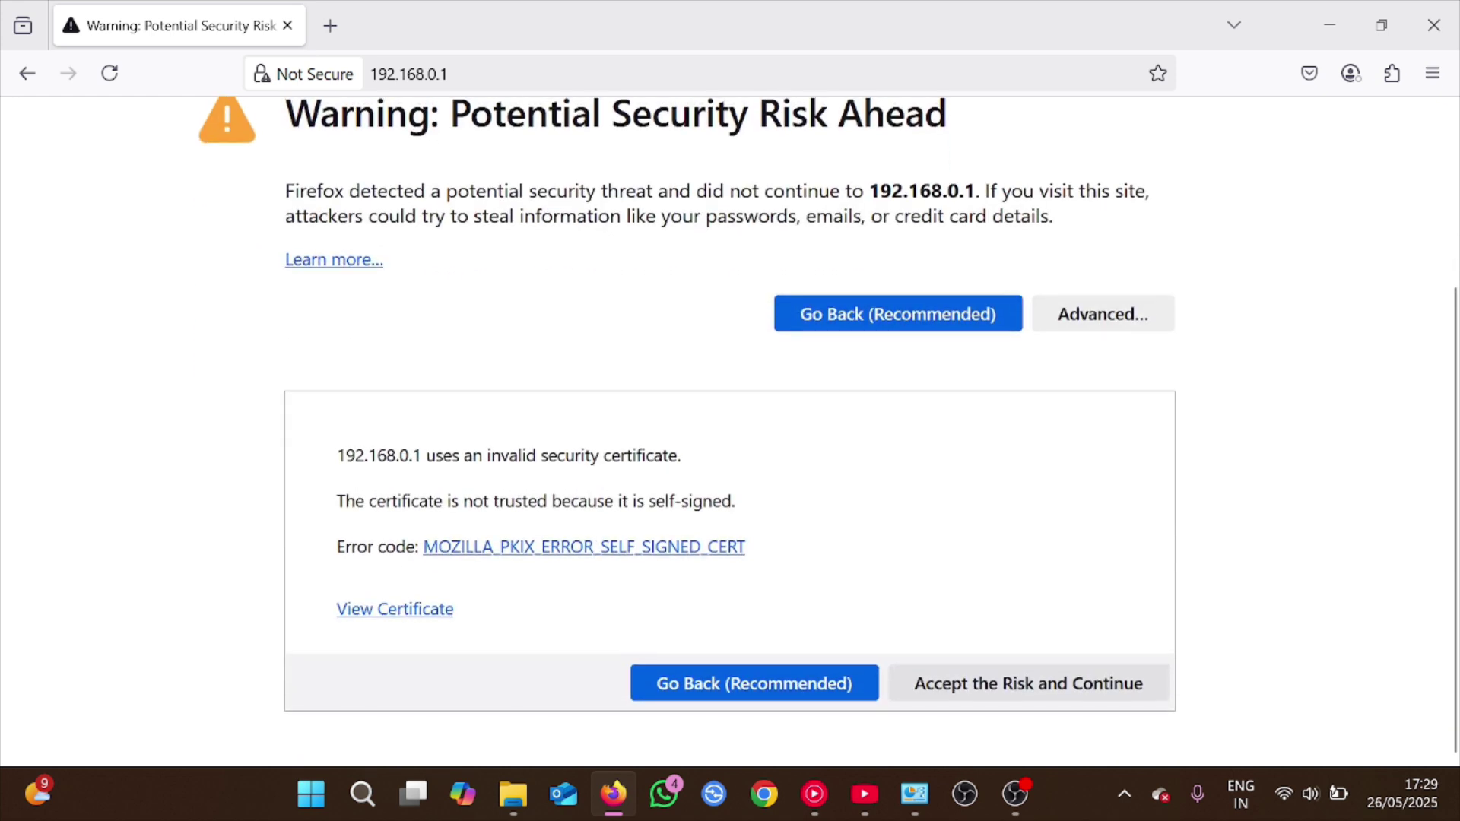
pyautogui.press('F5')
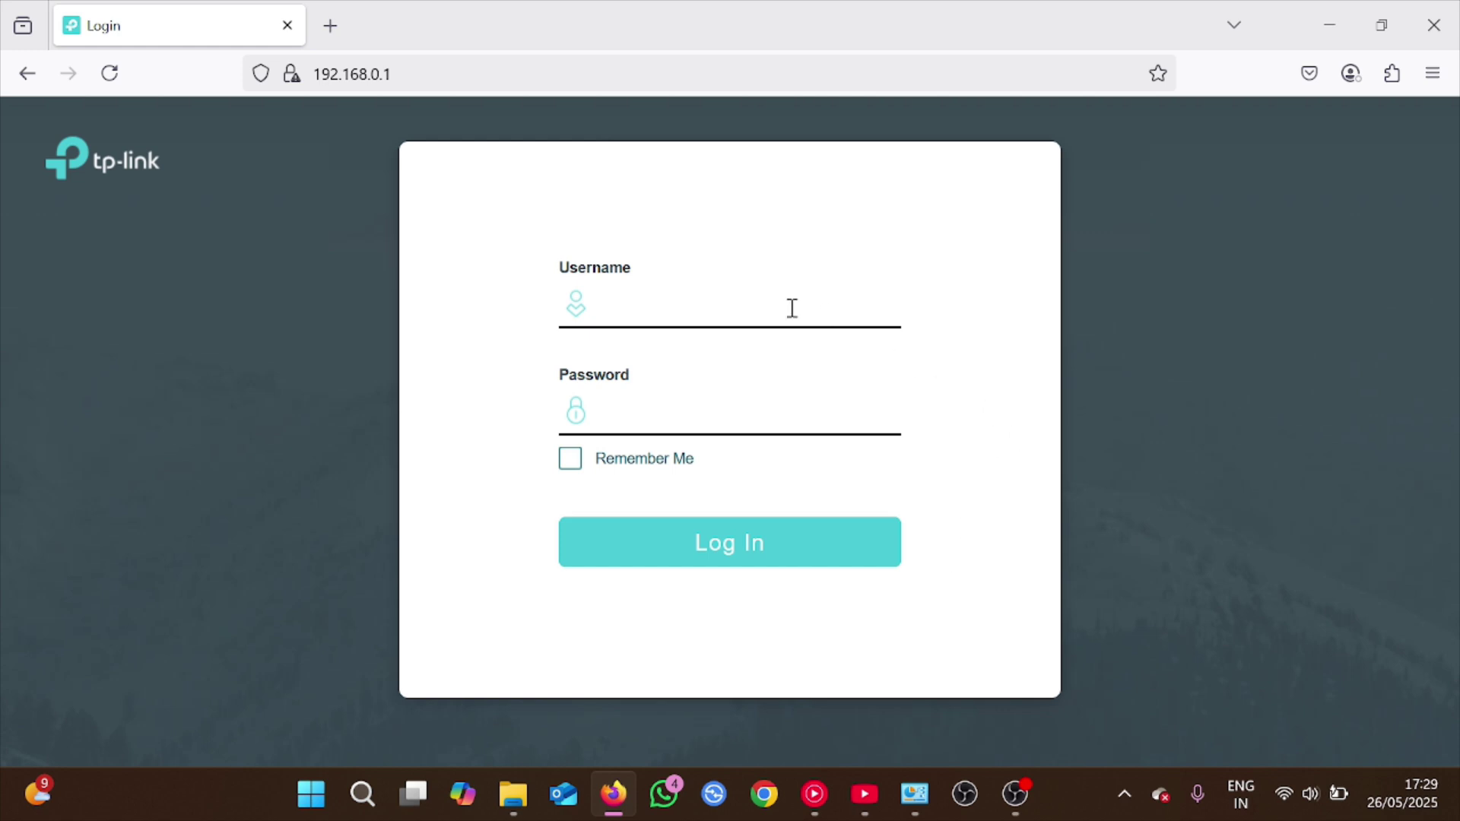
# Log in over HTTPS with the administrator username and password to reach System Summary
pyautogui.click(791, 308)
pyautogui.write('admin')
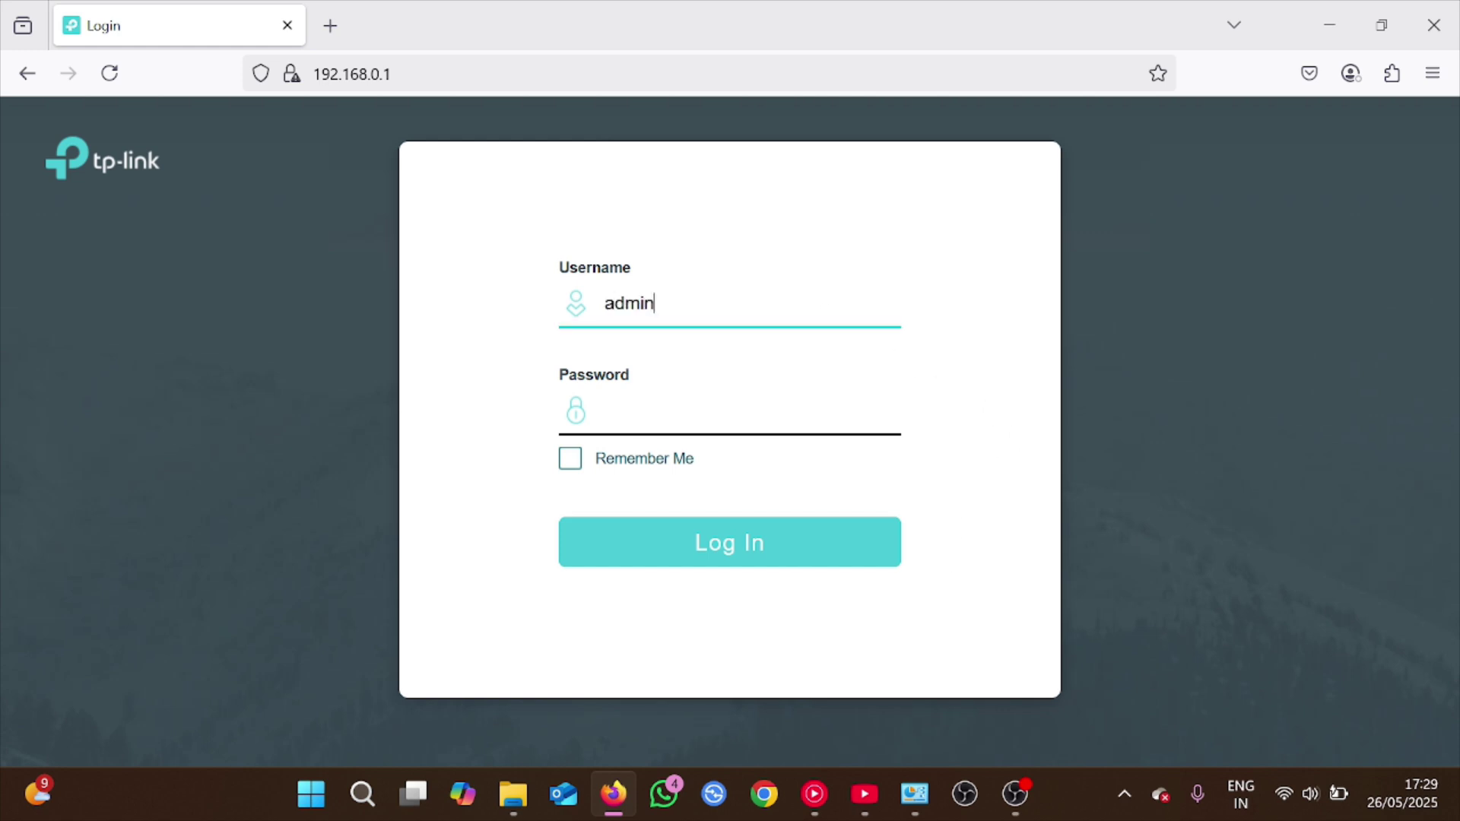
pyautogui.press('Tab')
pyautogui.write('admin1234567')
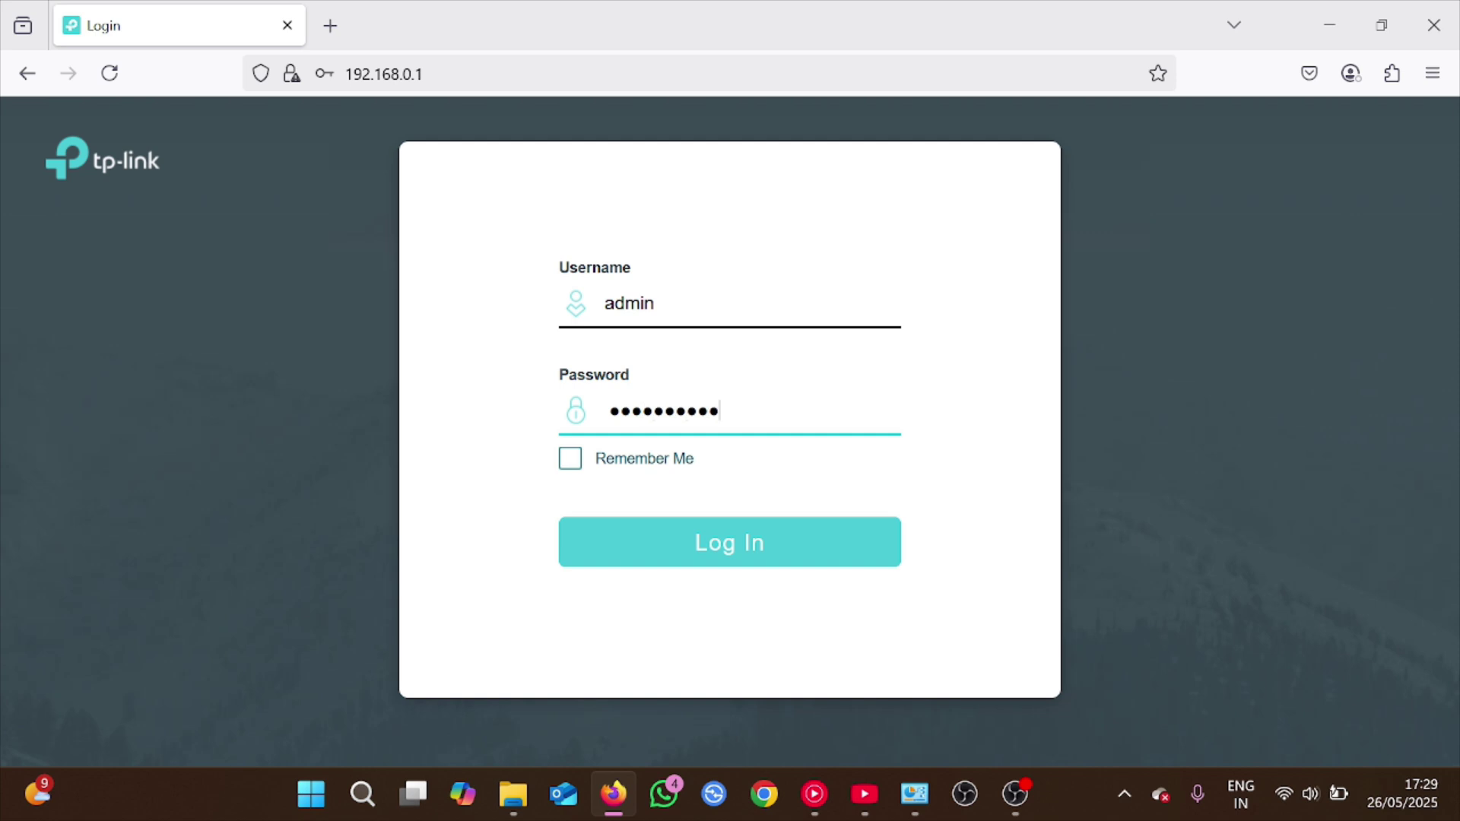
pyautogui.write('89')
pyautogui.click(723, 544)
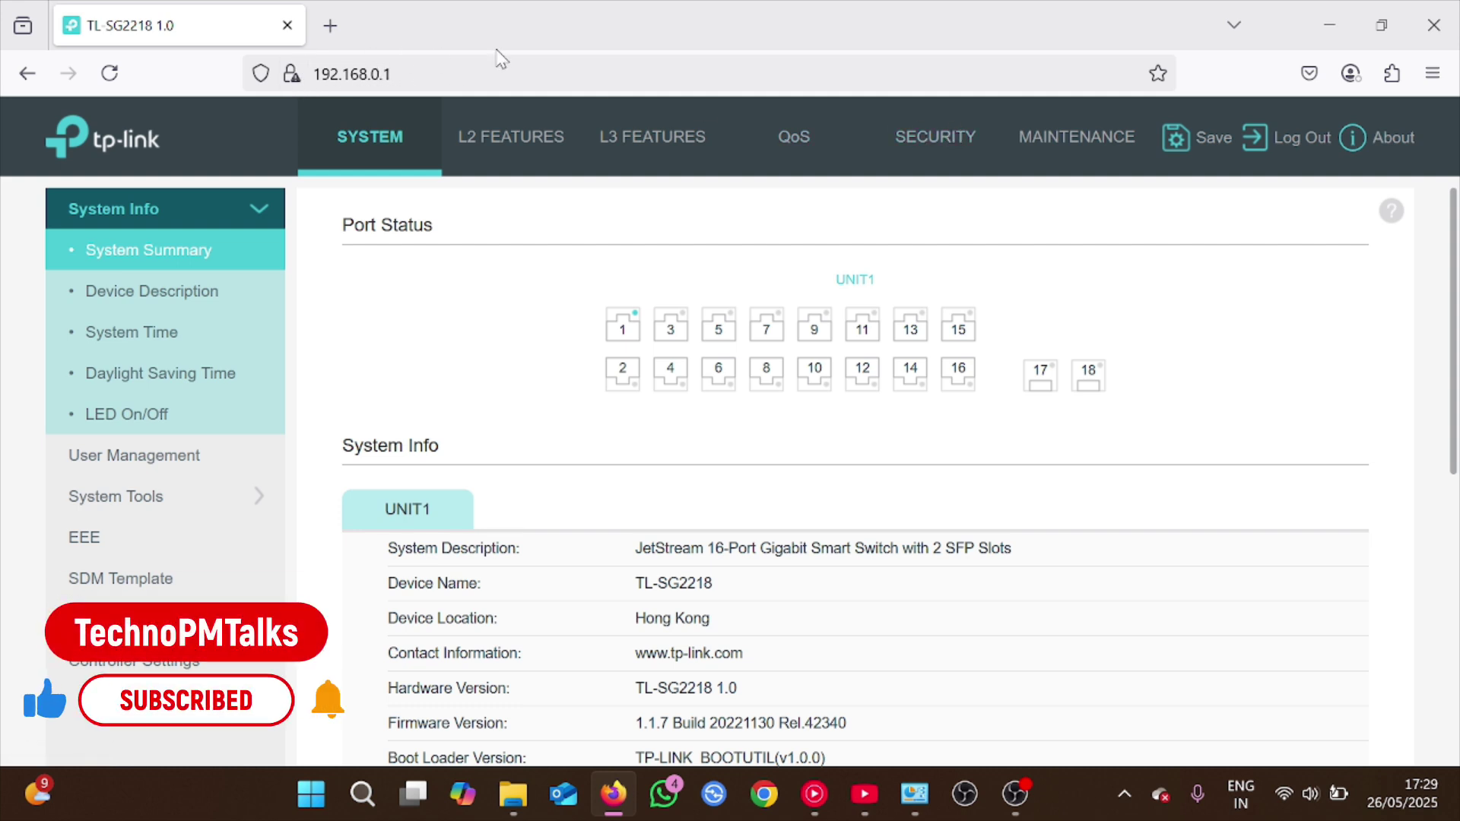
# Inspect the page's full HTTPS address in the address bar
pyautogui.click(499, 73)
pyautogui.click(543, 81)
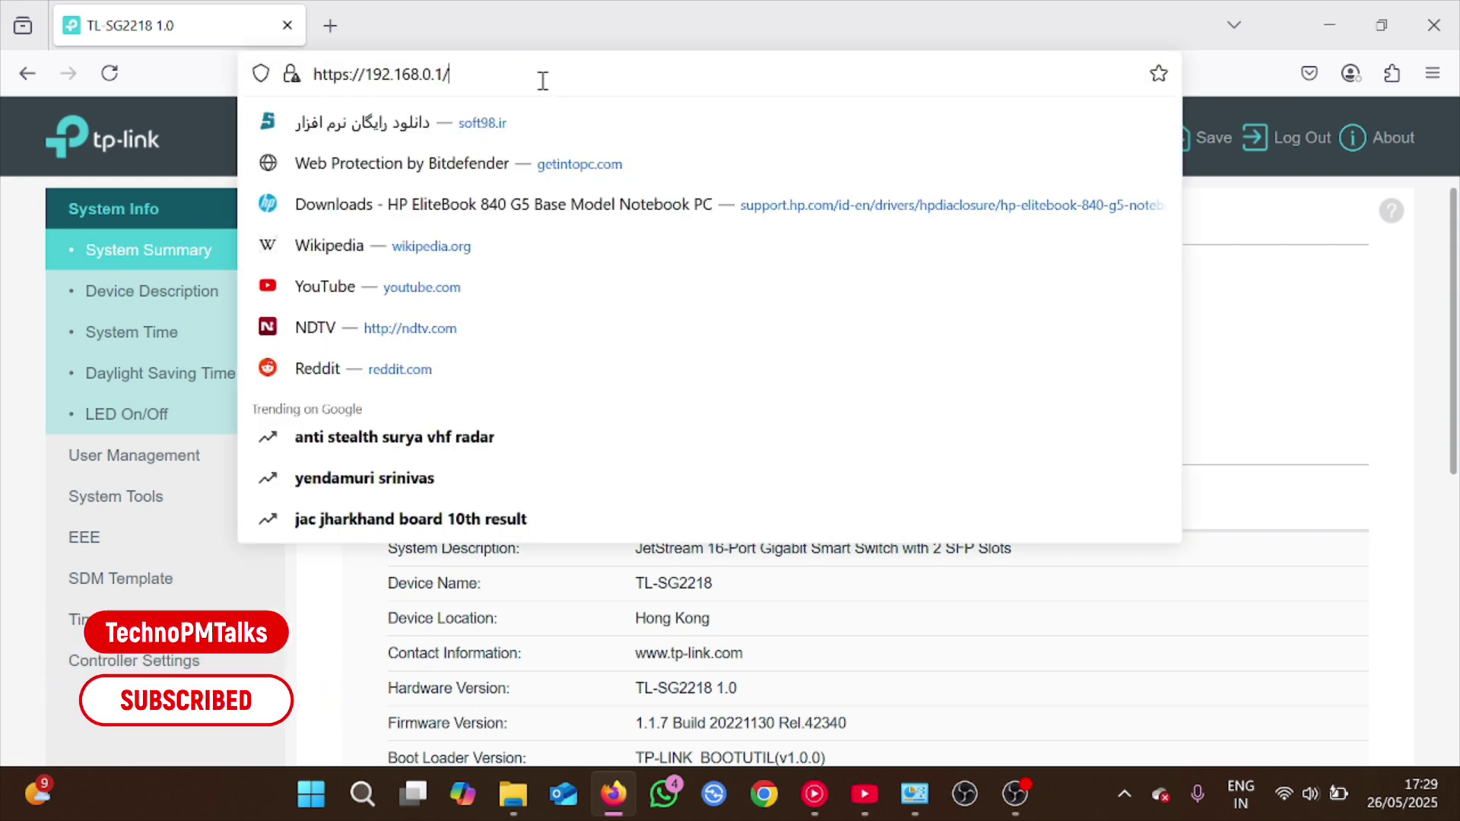
pyautogui.rightClick(1439, 332)
# Set the System Time zone to (GMT+05:30) Madras, Calcutta, Mumbai, New Delhi
pyautogui.moveTo(873, 372)
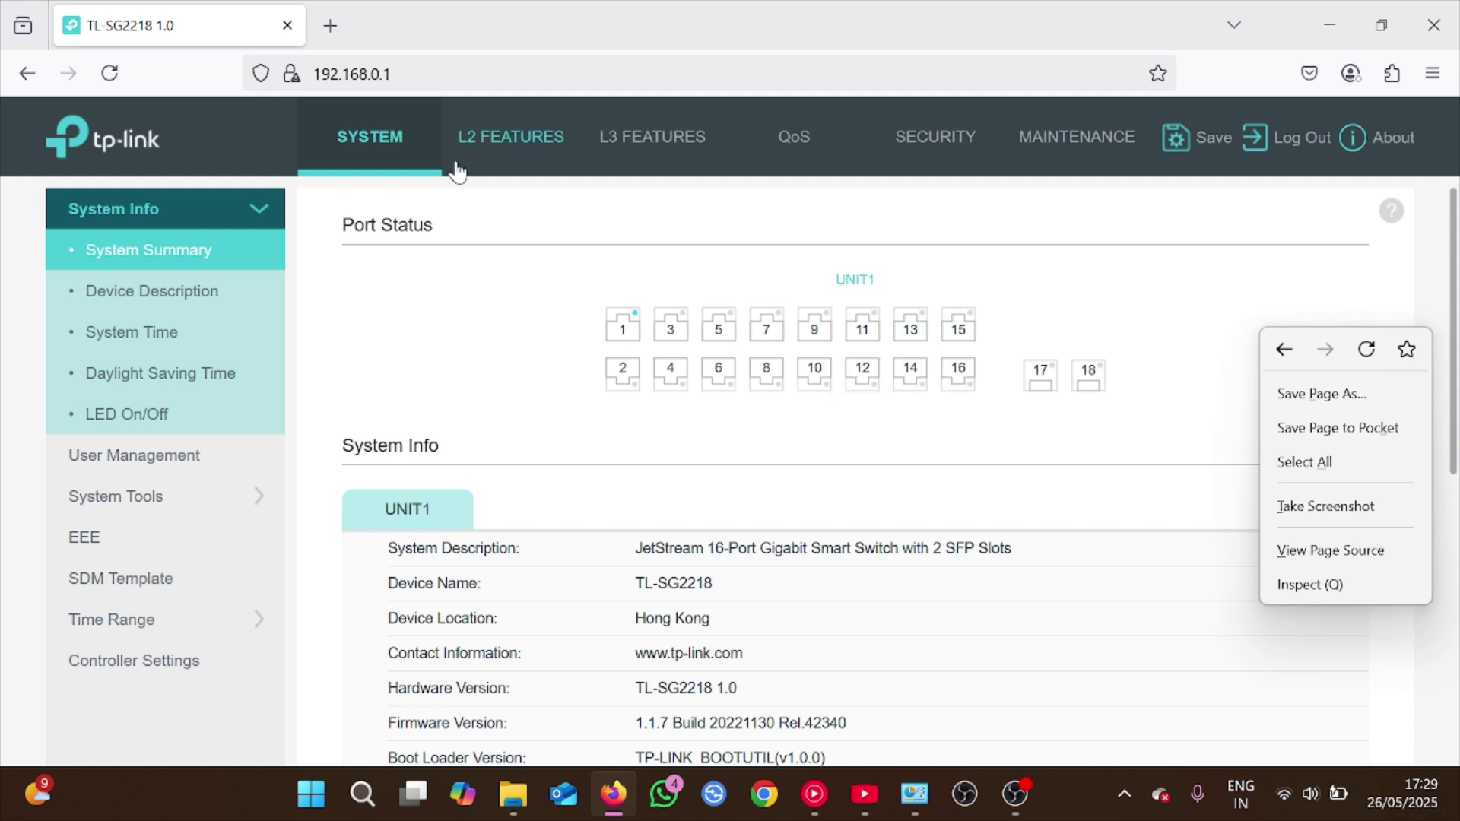
pyautogui.click(128, 336)
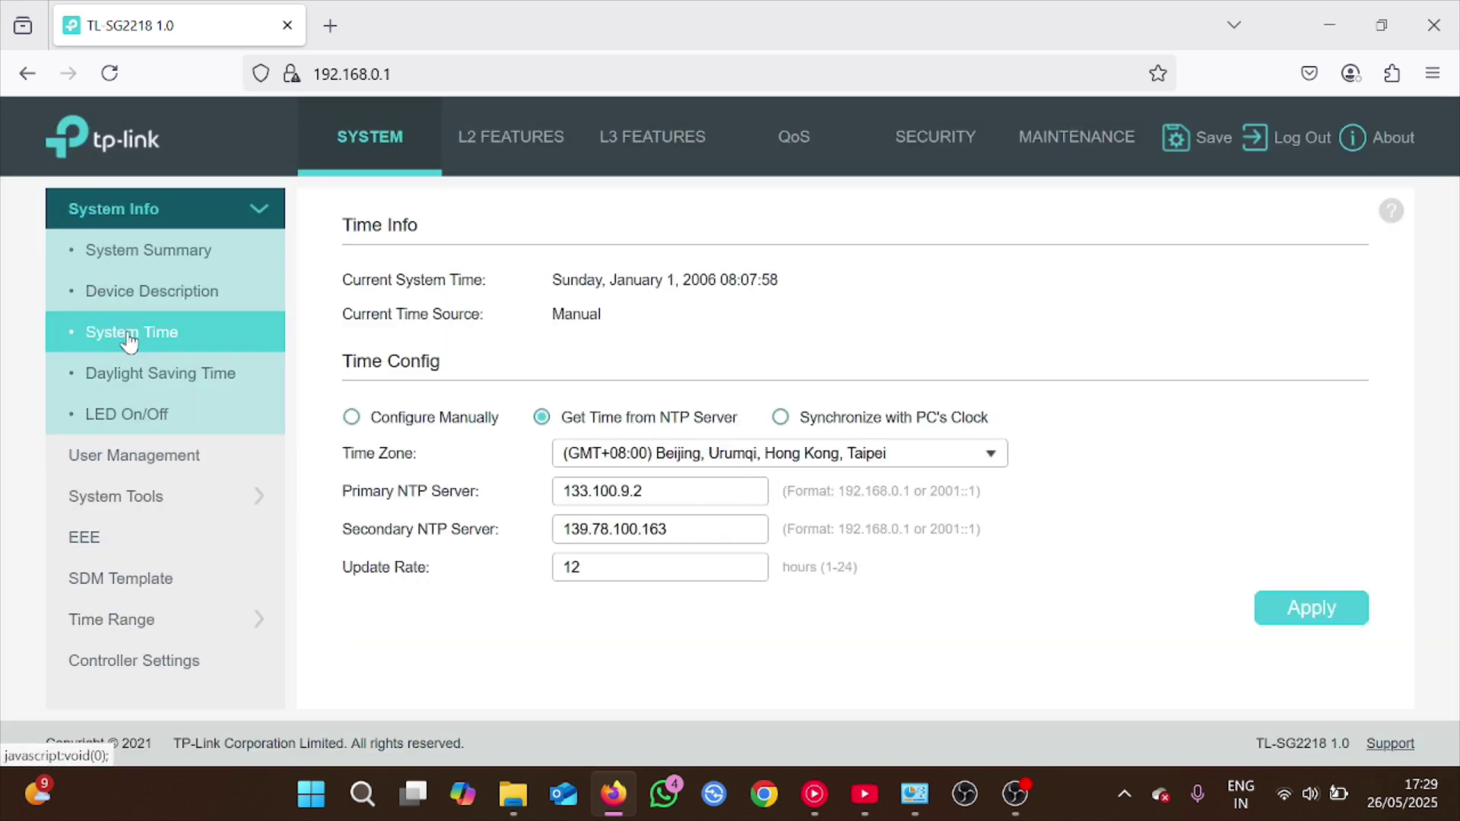
pyautogui.click(991, 456)
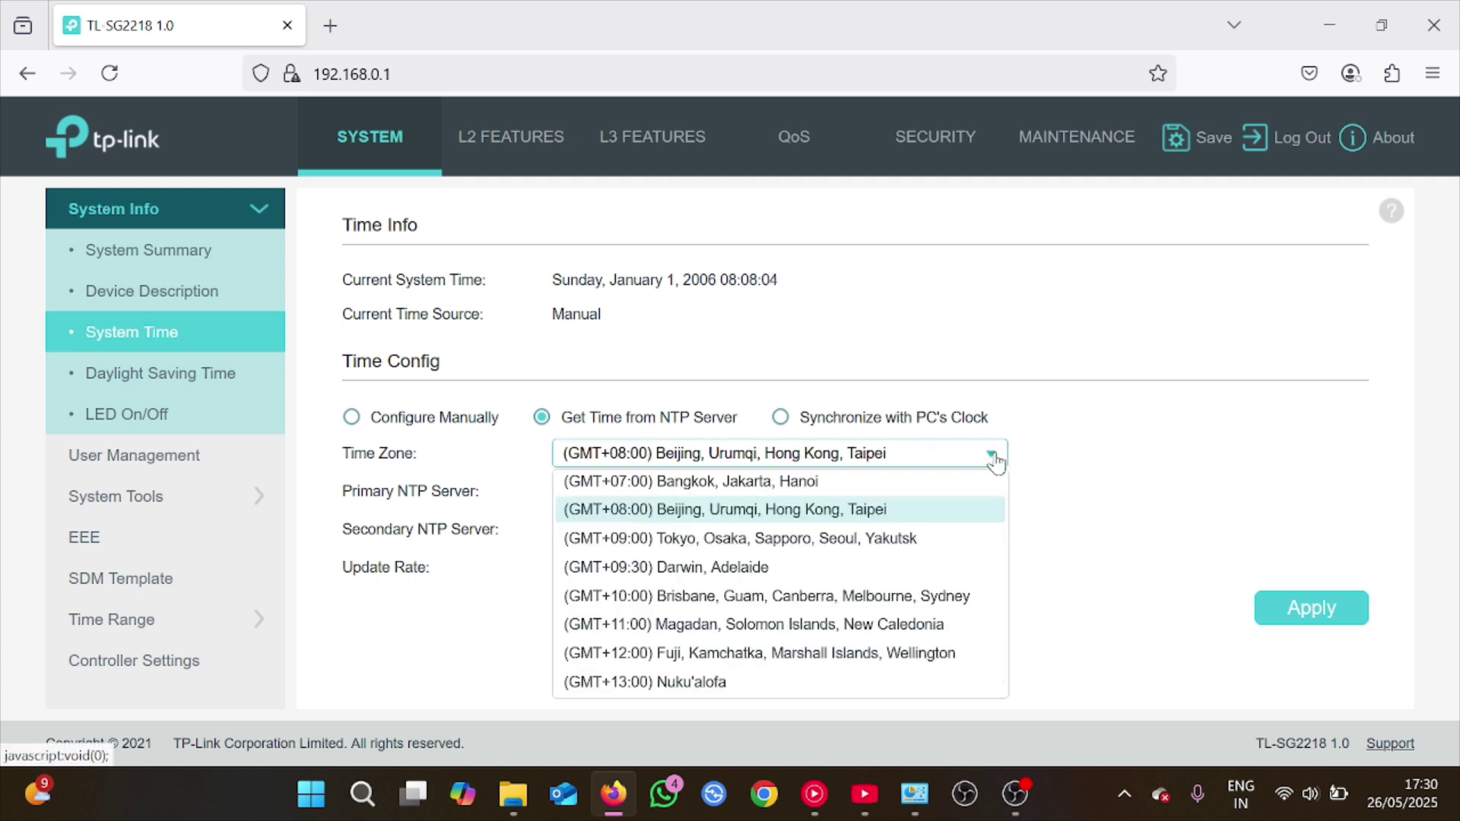
pyautogui.scroll(3, 779, 581)
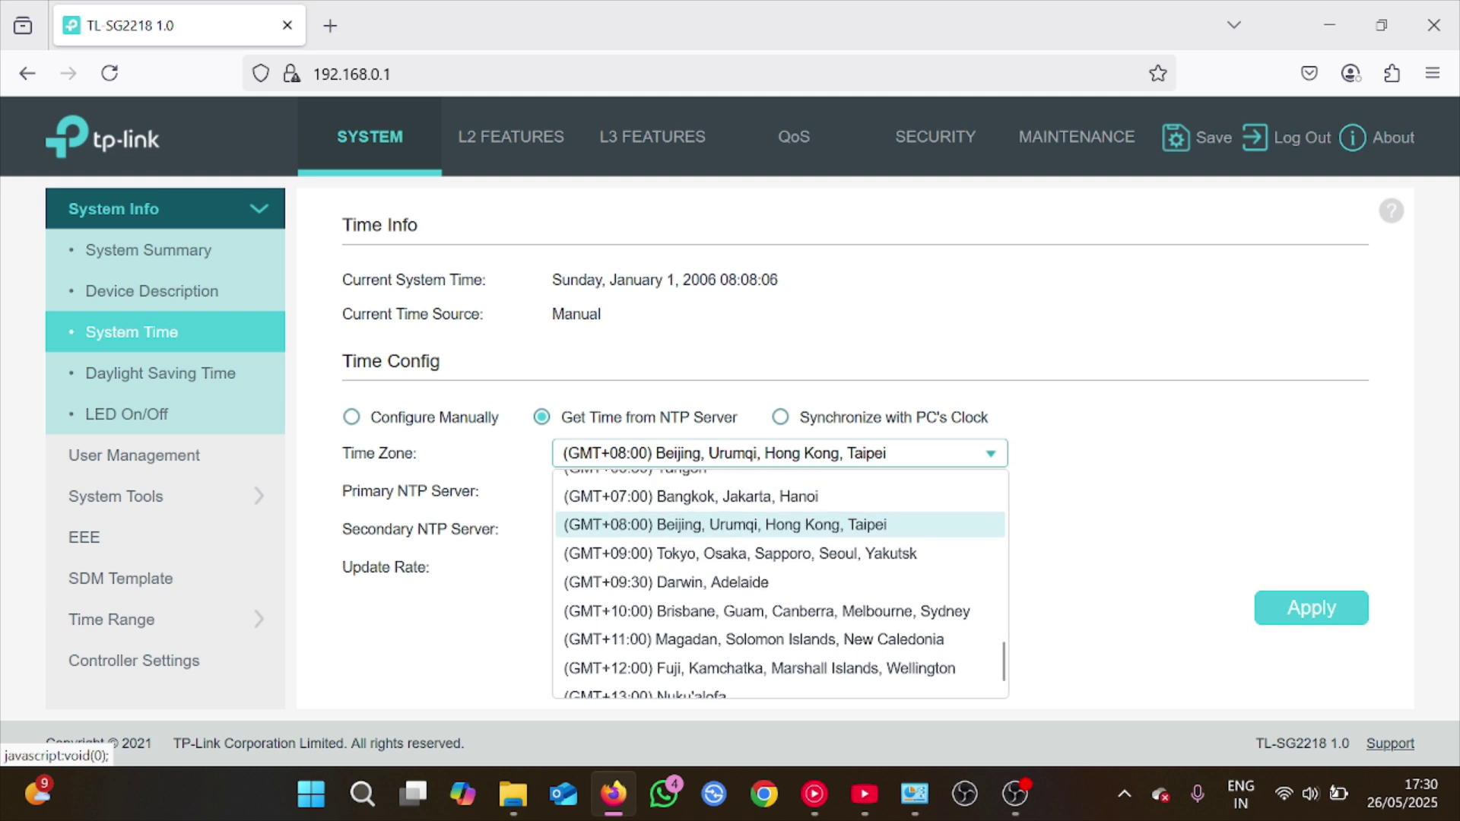
pyautogui.scroll(3, 779, 581)
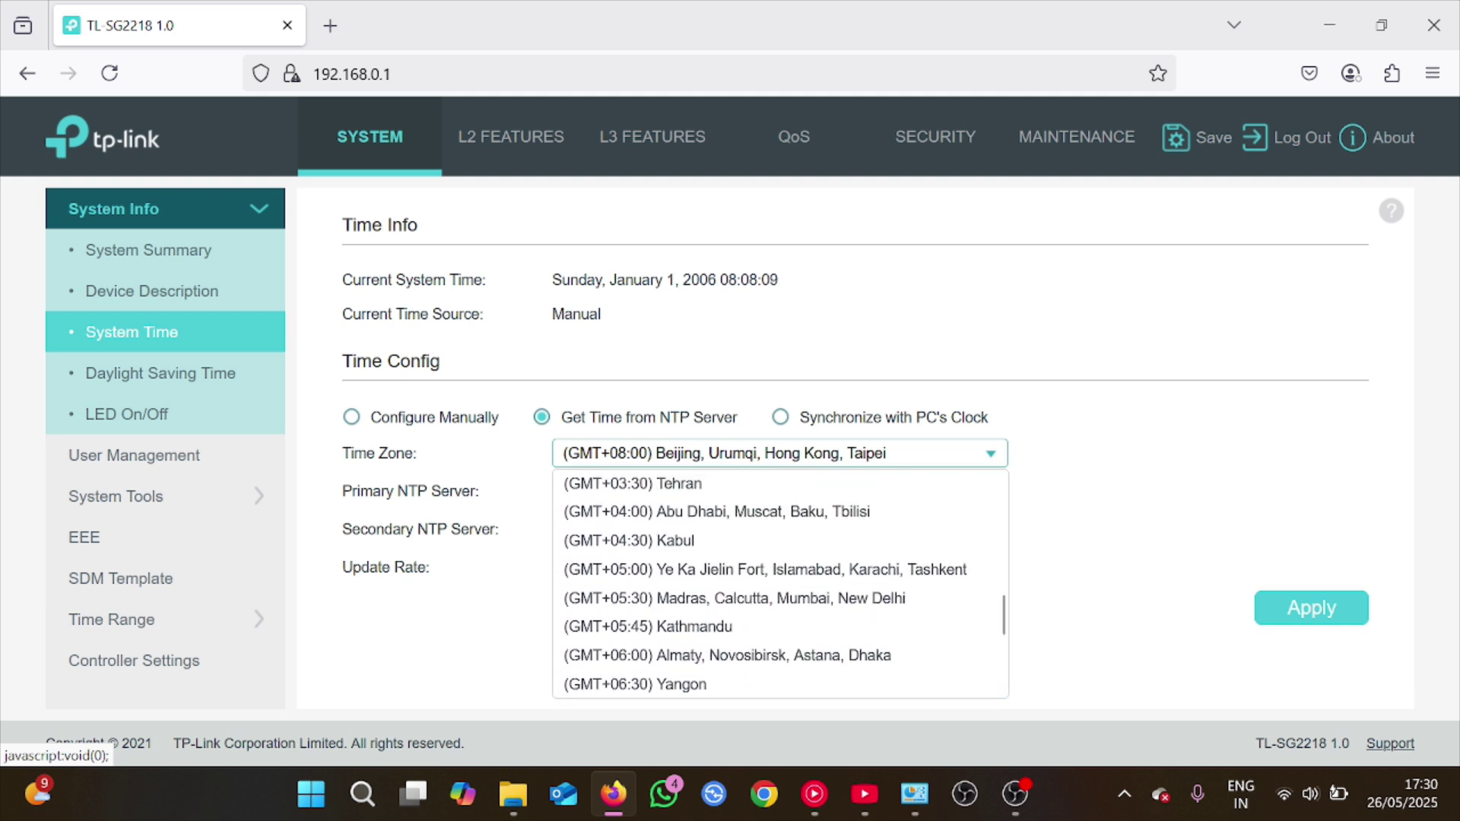
pyautogui.click(734, 597)
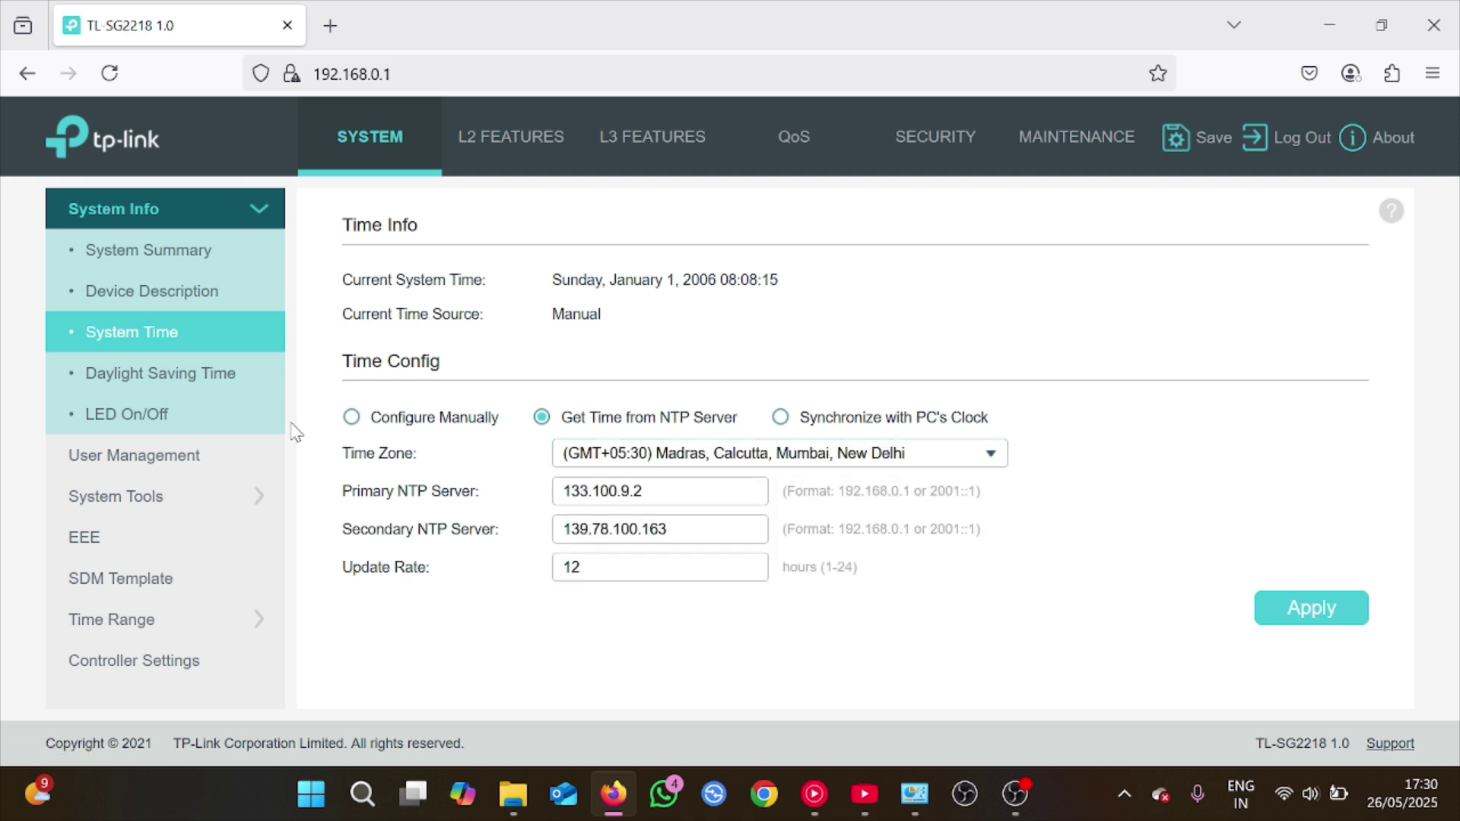
# Replace the Hong Kong device location with India and clear the system contact
pyautogui.click(169, 293)
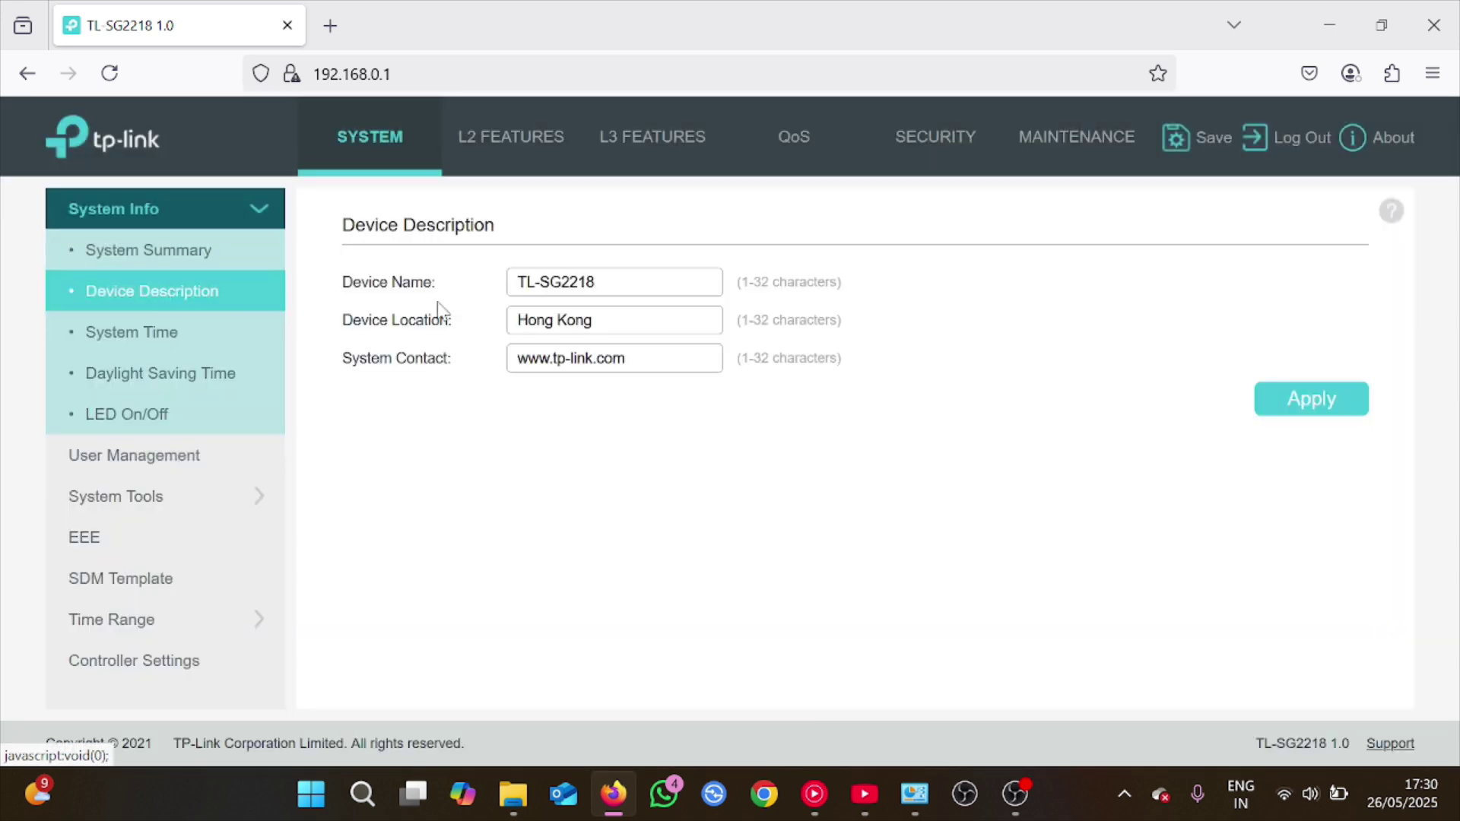
pyautogui.click(614, 319)
pyautogui.press('BackSpace')
pyautogui.press('BackSpace')
pyautogui.press('BackSpace')
pyautogui.press('BackSpace')
pyautogui.press('BackSpace')
pyautogui.press('BackSpace')
pyautogui.press('BackSpace')
pyautogui.press('BackSpace')
pyautogui.press('BackSpace')
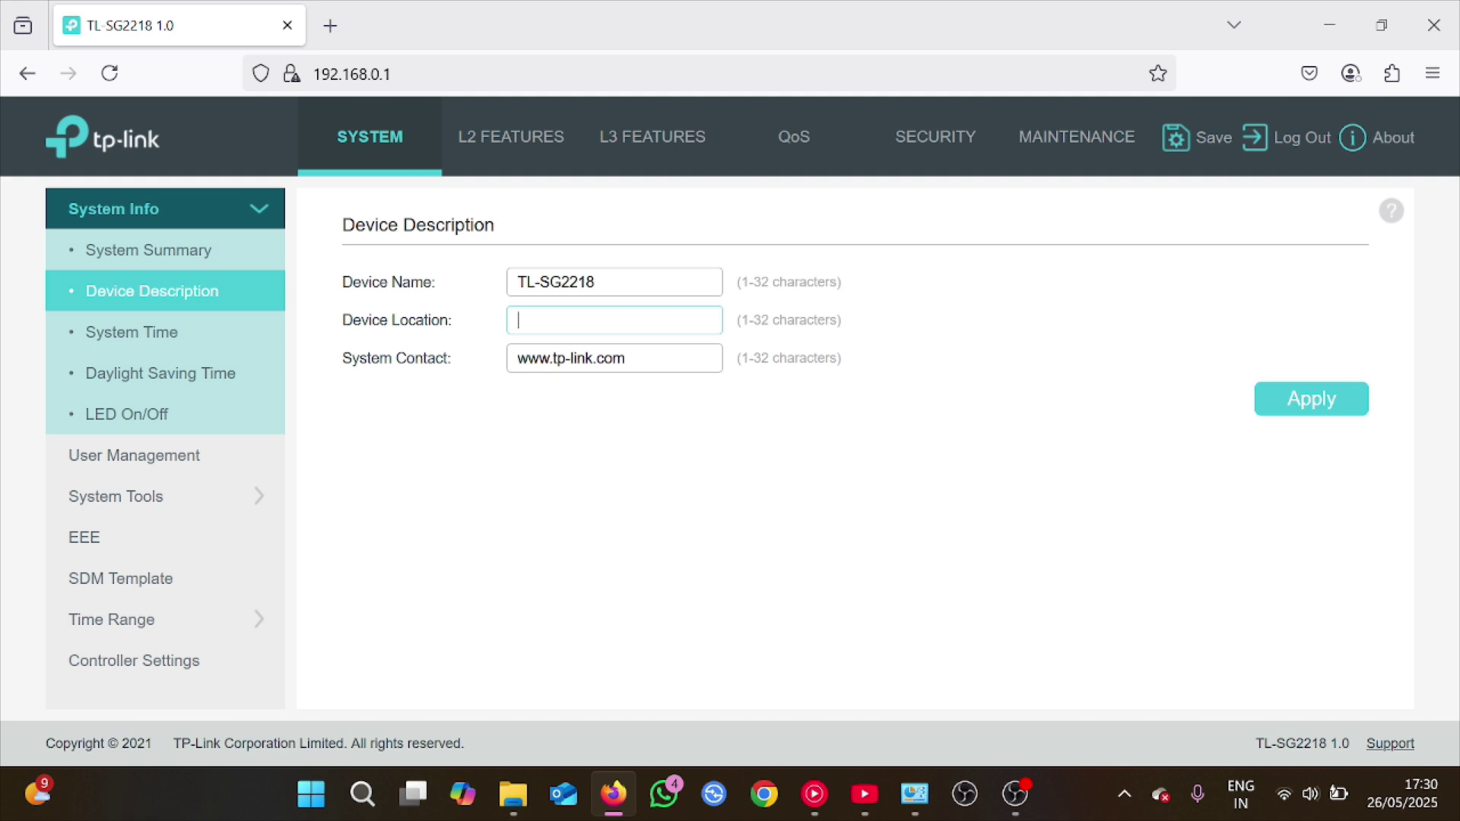
pyautogui.write('In')
pyautogui.press('BackSpace')
pyautogui.press('BackSpace')
pyautogui.press('BackSpace')
pyautogui.press('BackSpace')
pyautogui.press('BackSpace')
pyautogui.press('BackSpace')
pyautogui.press('BackSpace')
pyautogui.press('BackSpace')
pyautogui.press('BackSpace')
pyautogui.press('BackSpace')
pyautogui.press('BackSpace')
pyautogui.press('BackSpace')
pyautogui.press('BackSpace')
pyautogui.press('BackSpace')
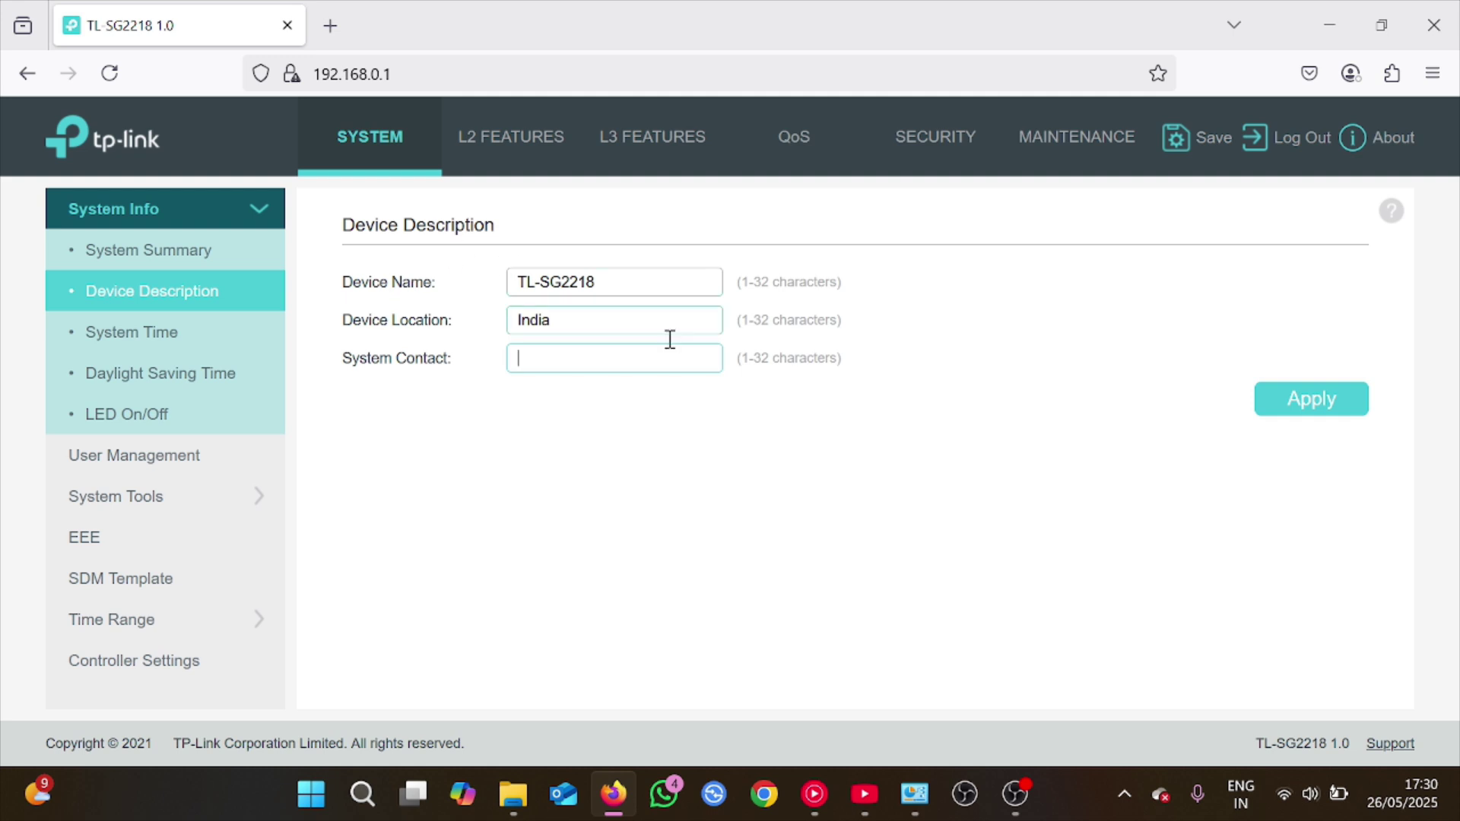
# Enter 12 as the system contact and apply the device description until it succeeds
pyautogui.click(1318, 409)
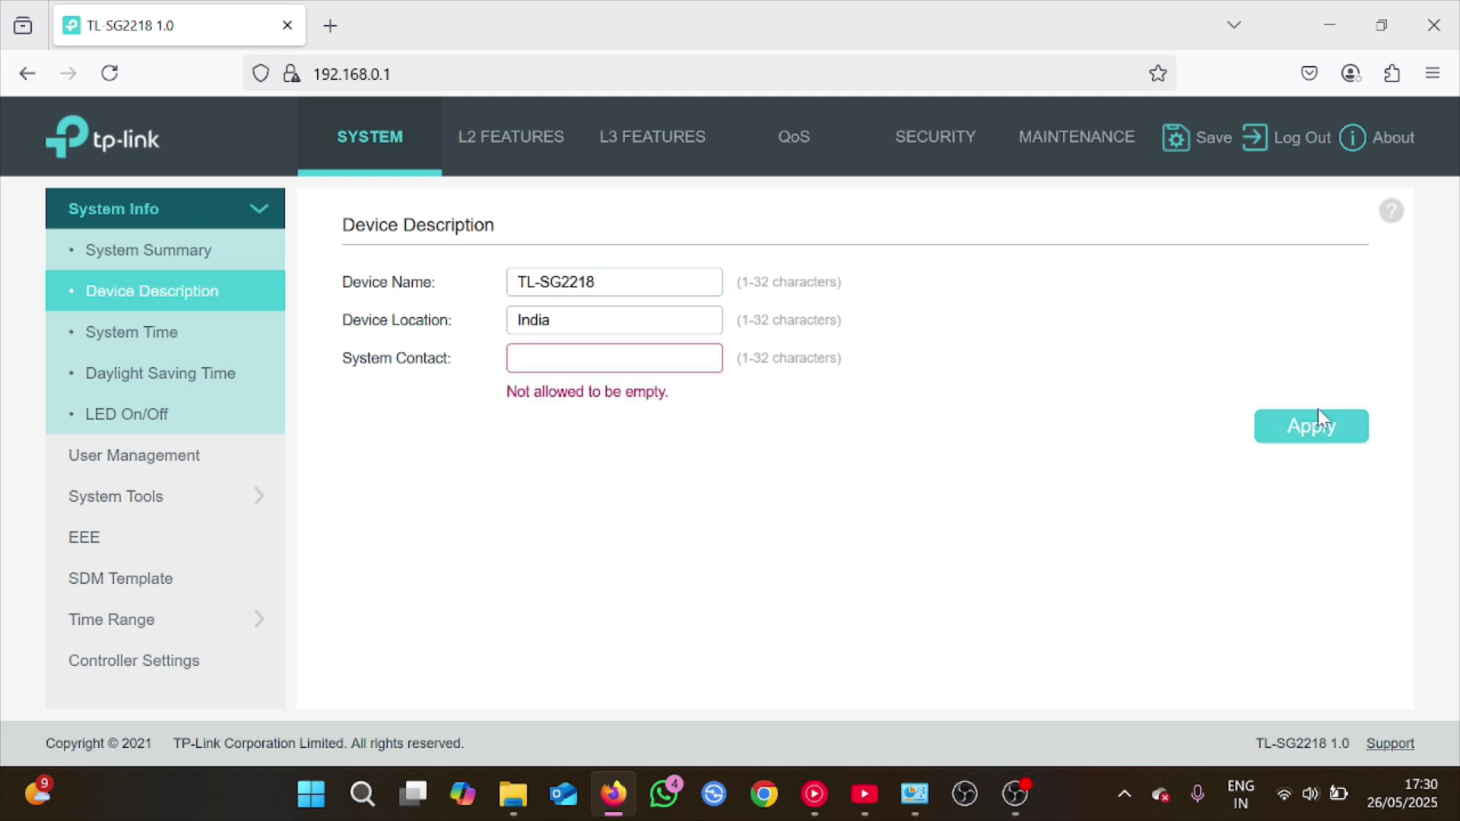
pyautogui.click(657, 354)
pyautogui.write('12')
pyautogui.click(1318, 432)
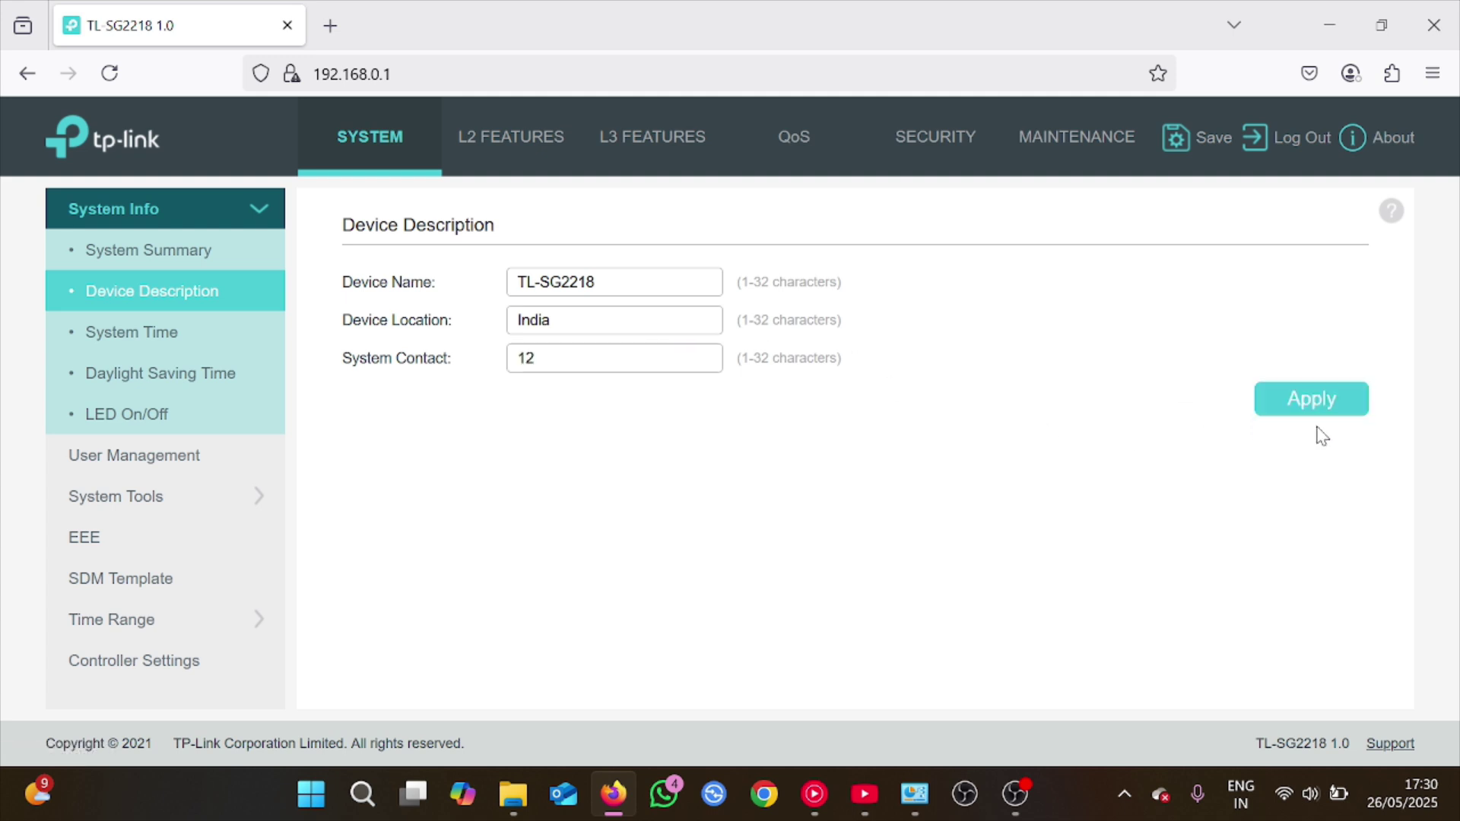
pyautogui.click(1318, 409)
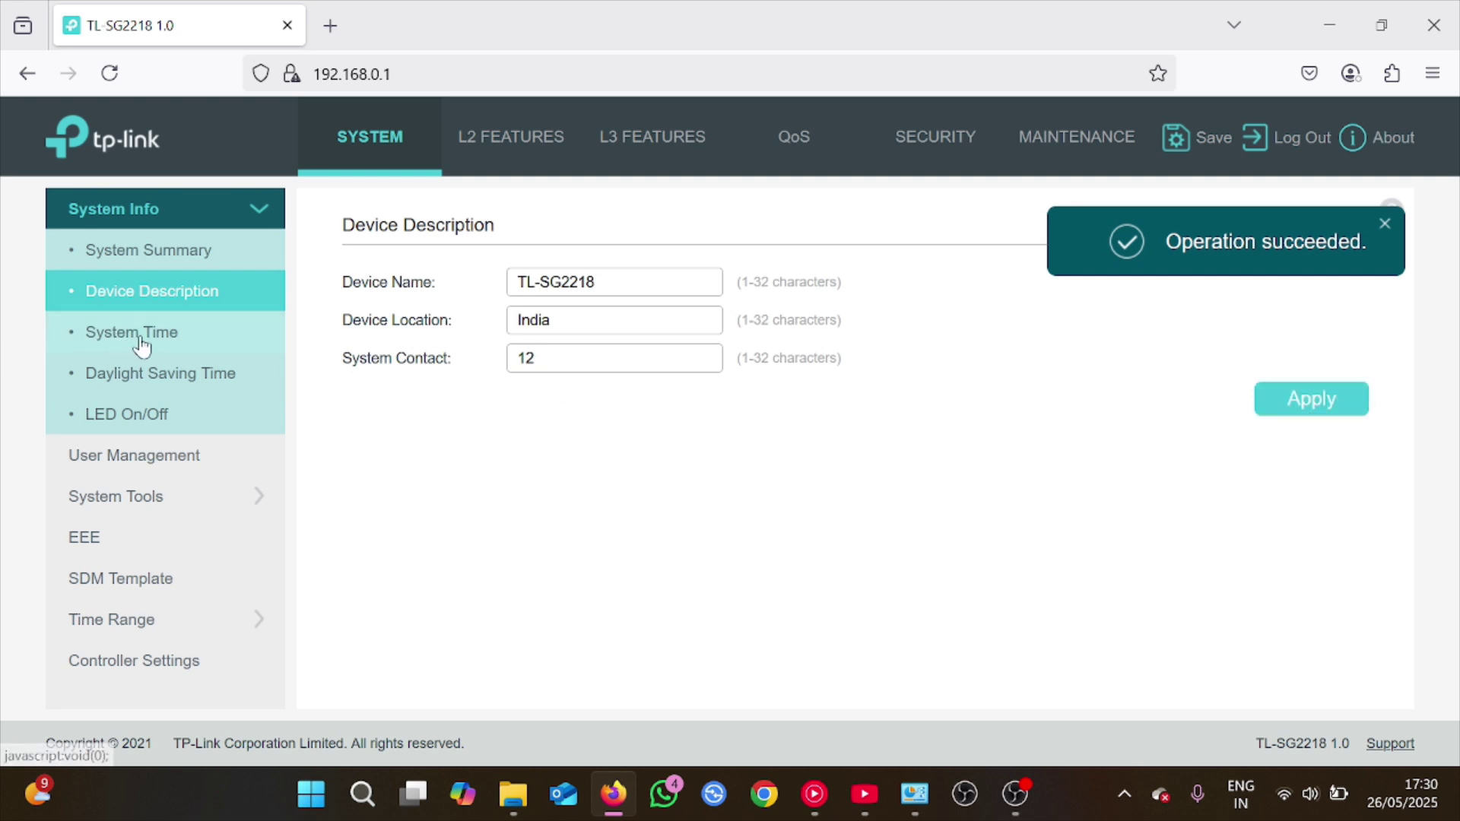
# Apply time zone (GMT+05:30) Madras, Calcutta, Mumbai, New Delhi, then dismiss the NTP failure message
pyautogui.click(86, 341)
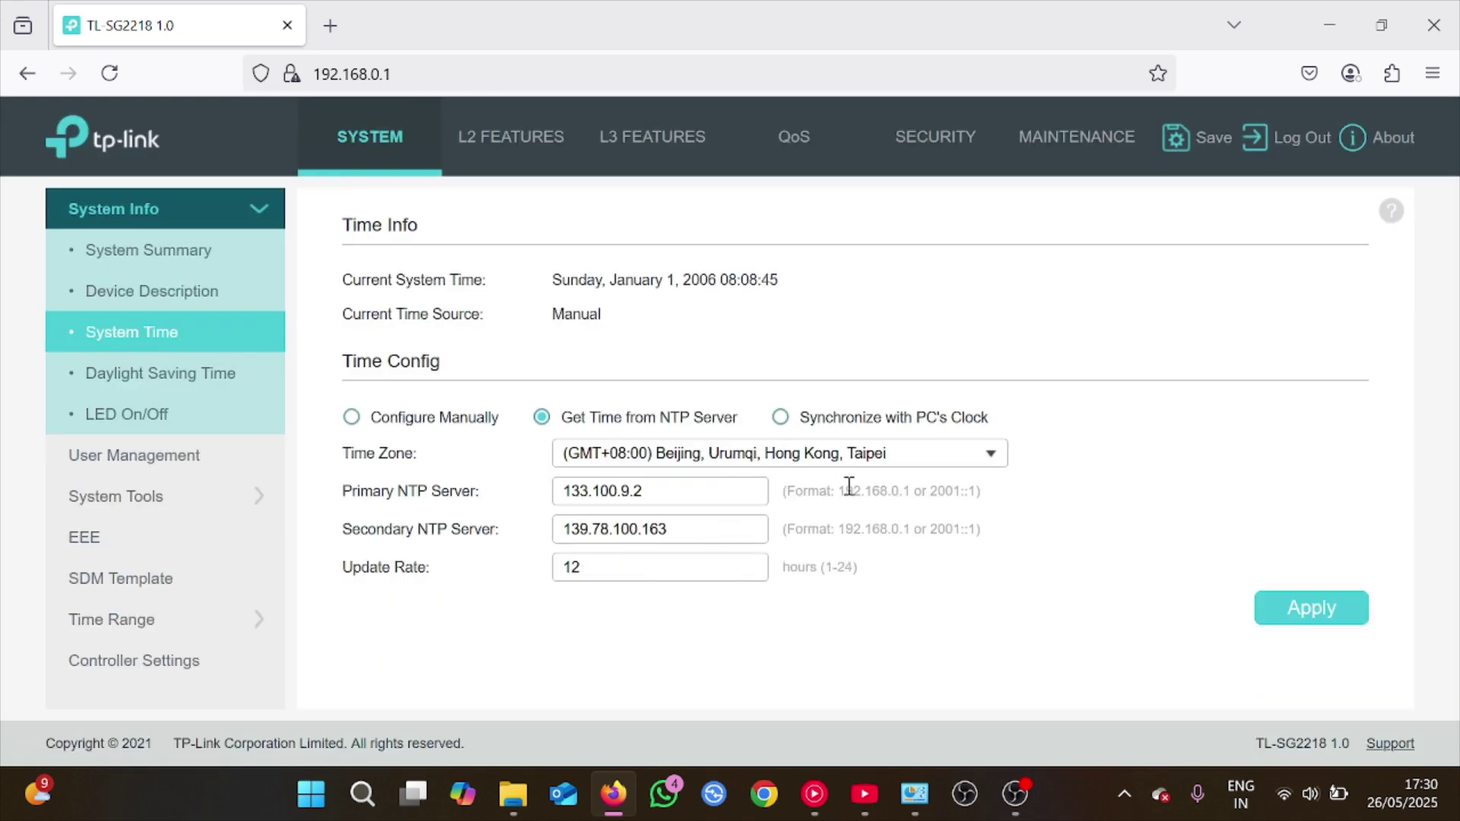
pyautogui.rightClick(917, 441)
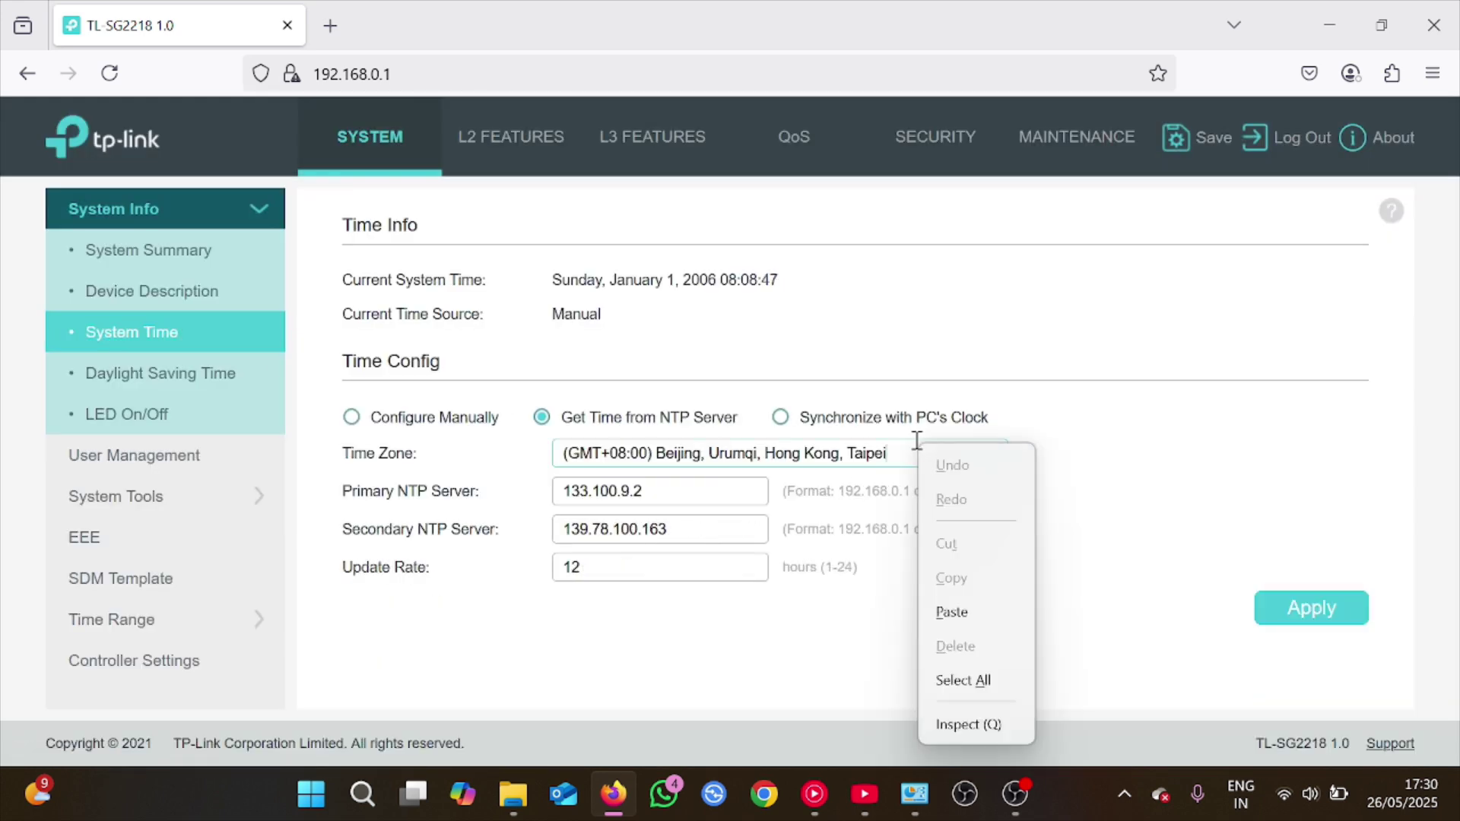
pyautogui.click(880, 452)
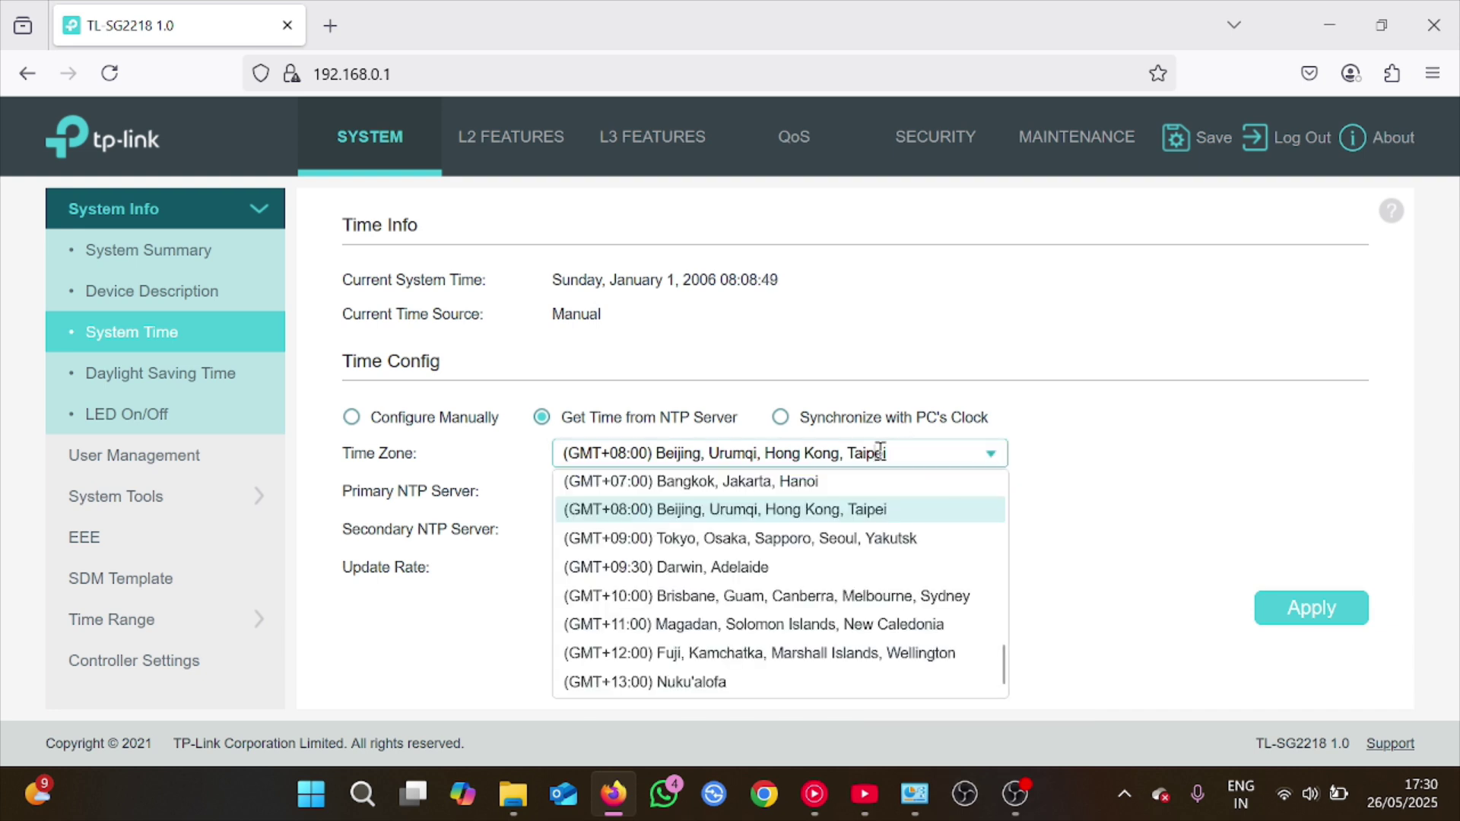
pyautogui.press('Up')
pyautogui.press('Up')
pyautogui.press('Up')
pyautogui.press('Up')
pyautogui.press('Up')
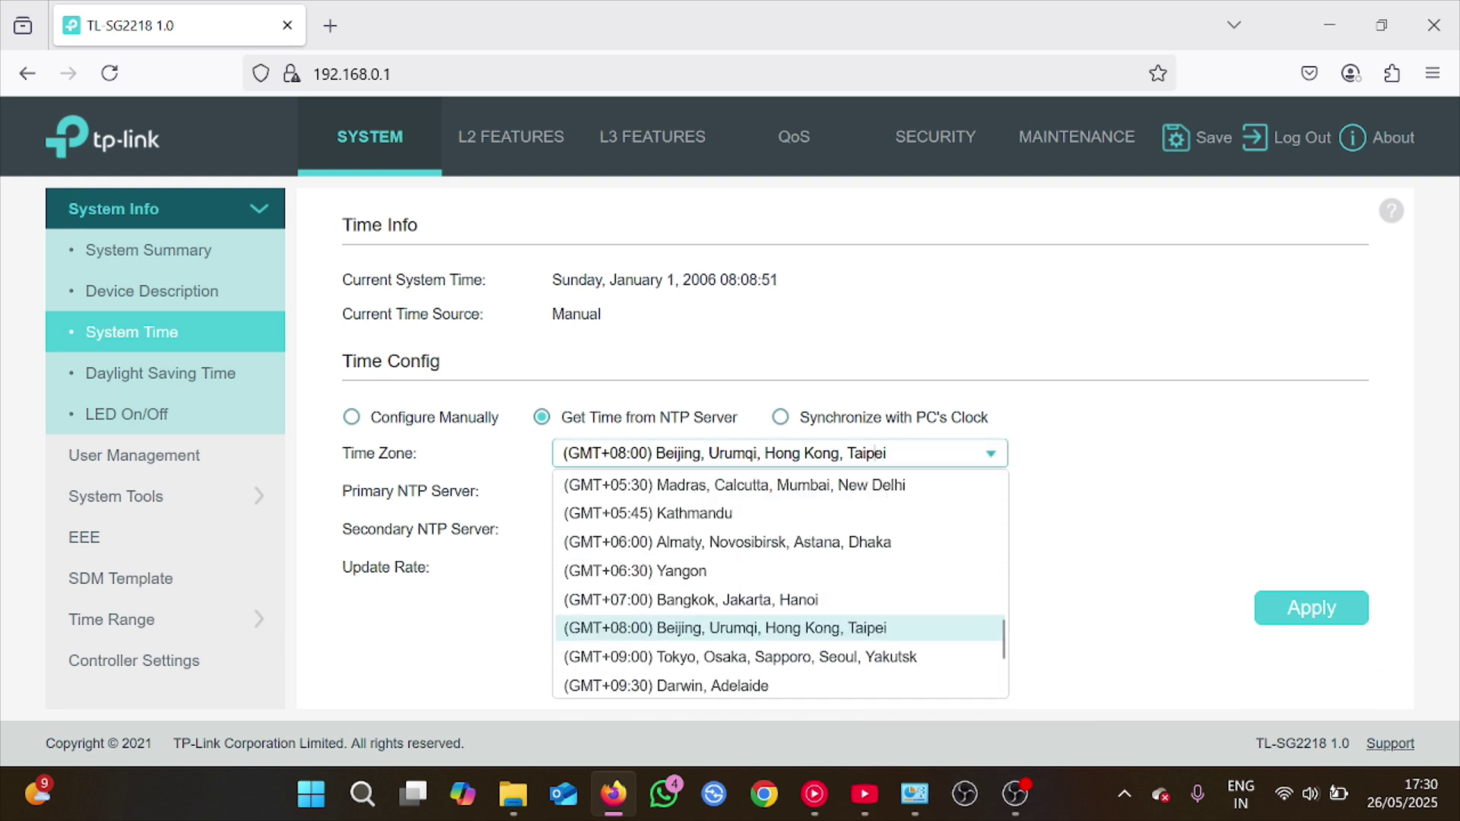
pyautogui.press('Return')
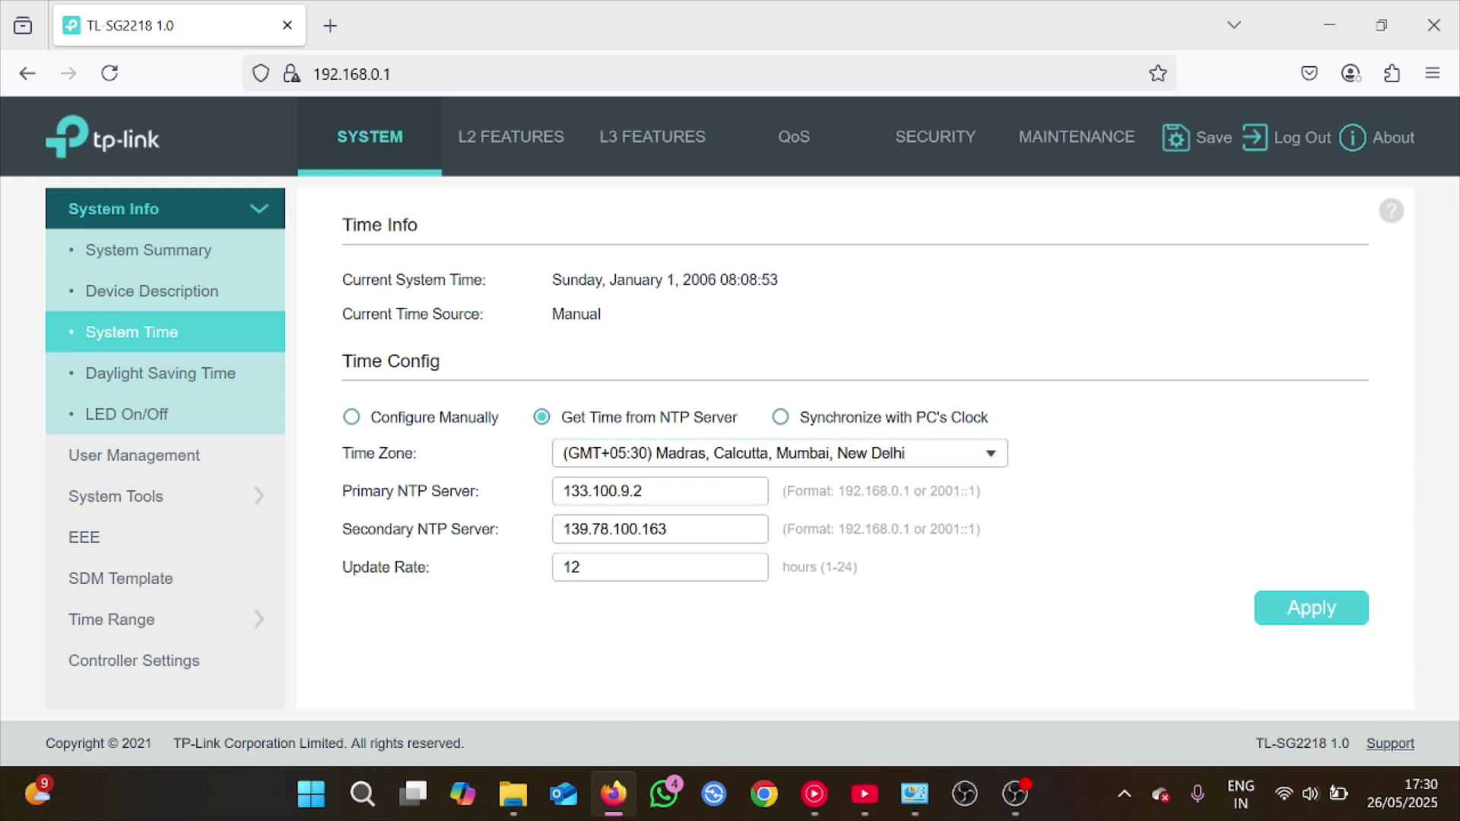
pyautogui.press('Return')
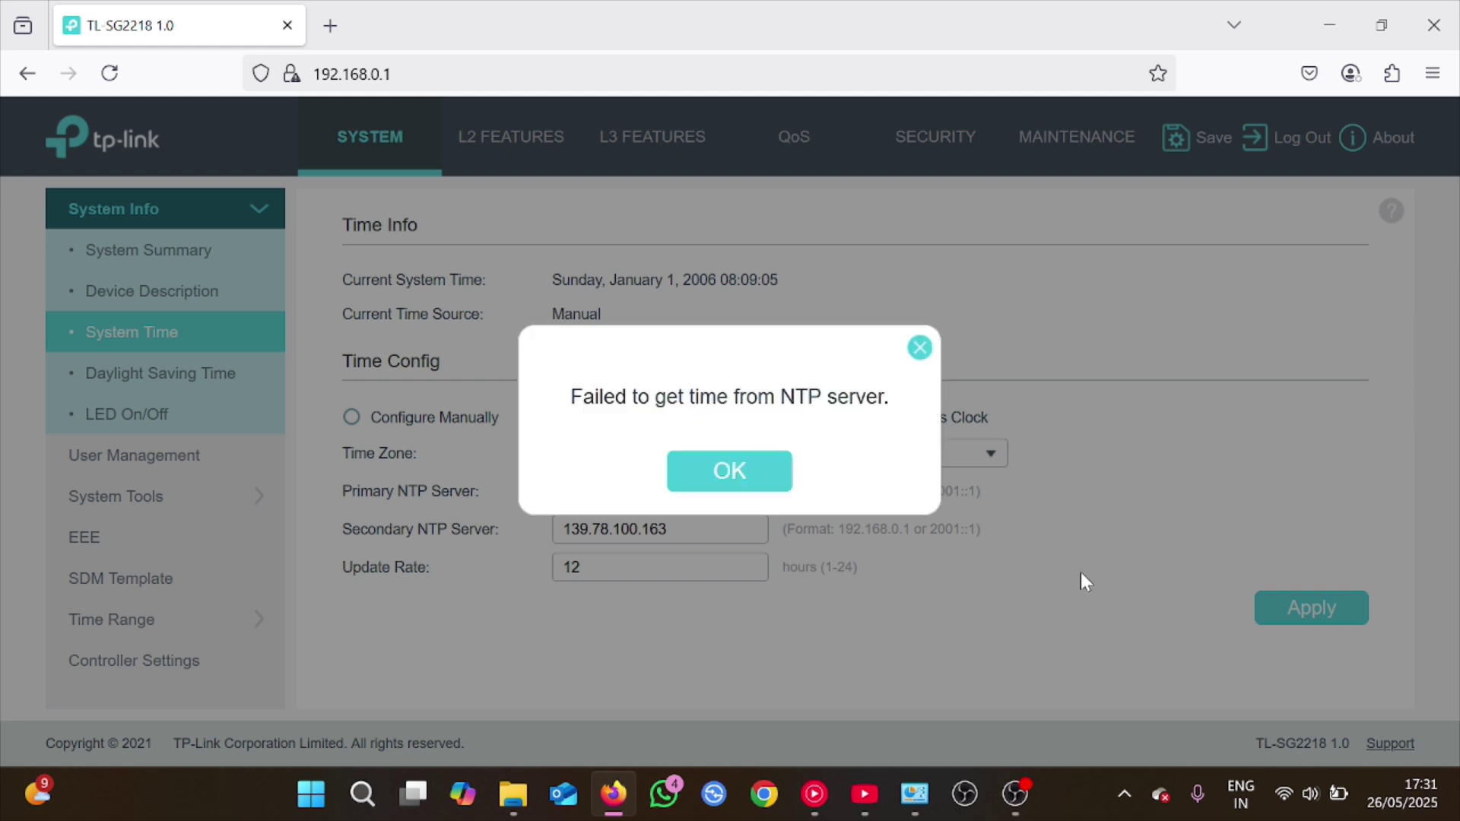
pyautogui.click(721, 477)
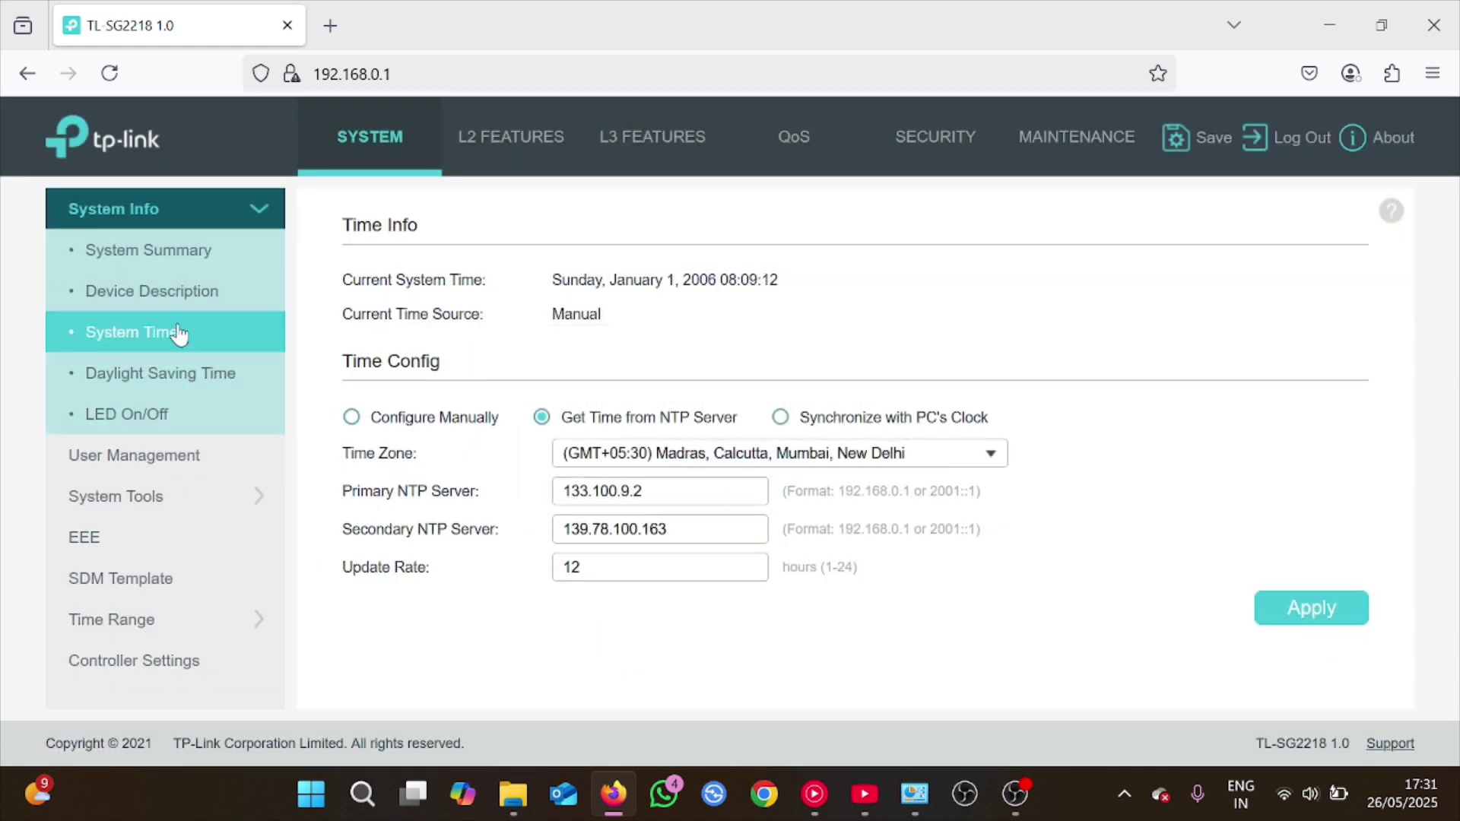
# Open System Summary and view the port status info for ports 10 and 1
pyautogui.click(171, 294)
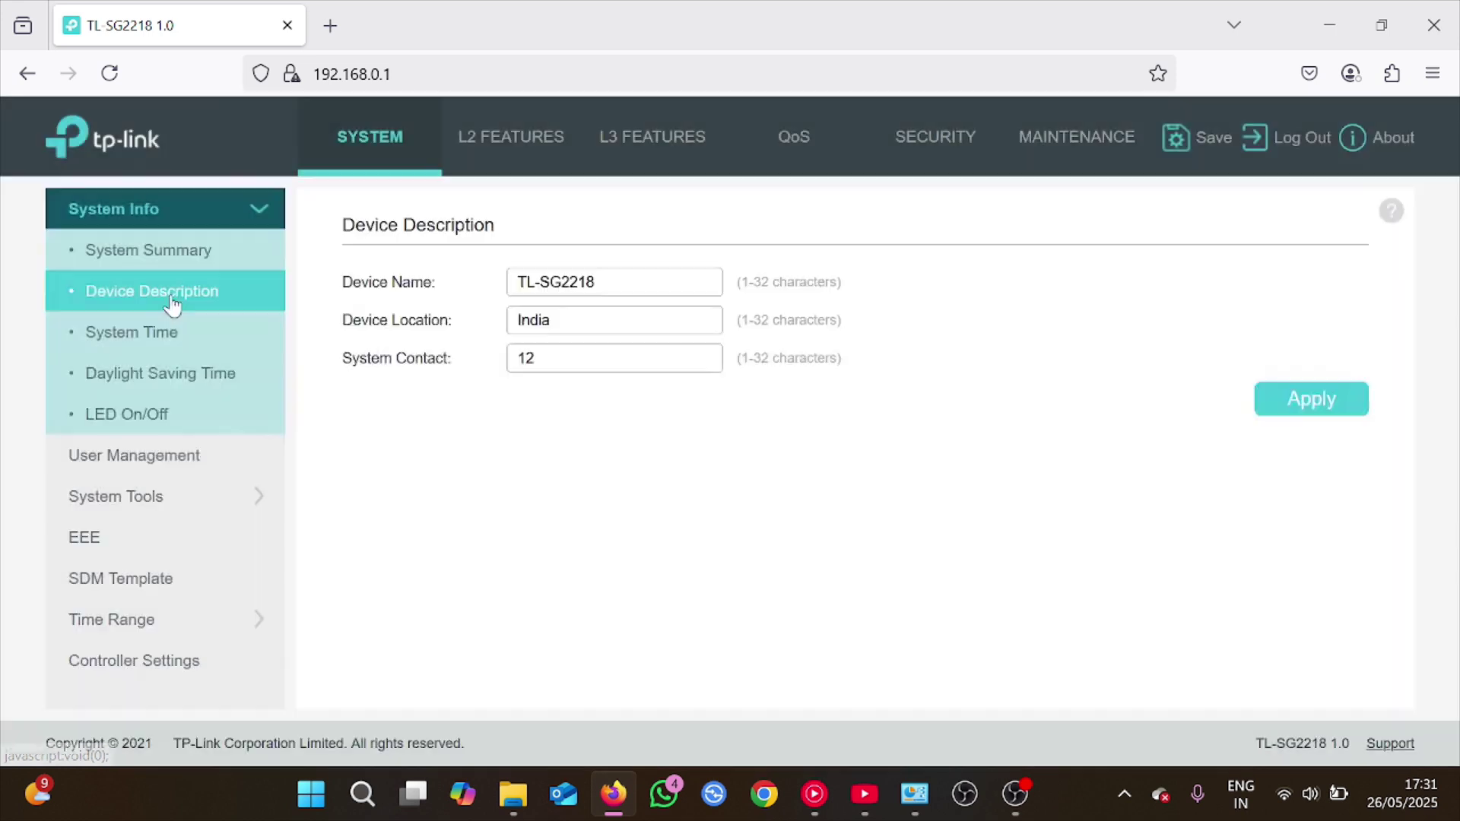
pyautogui.click(192, 258)
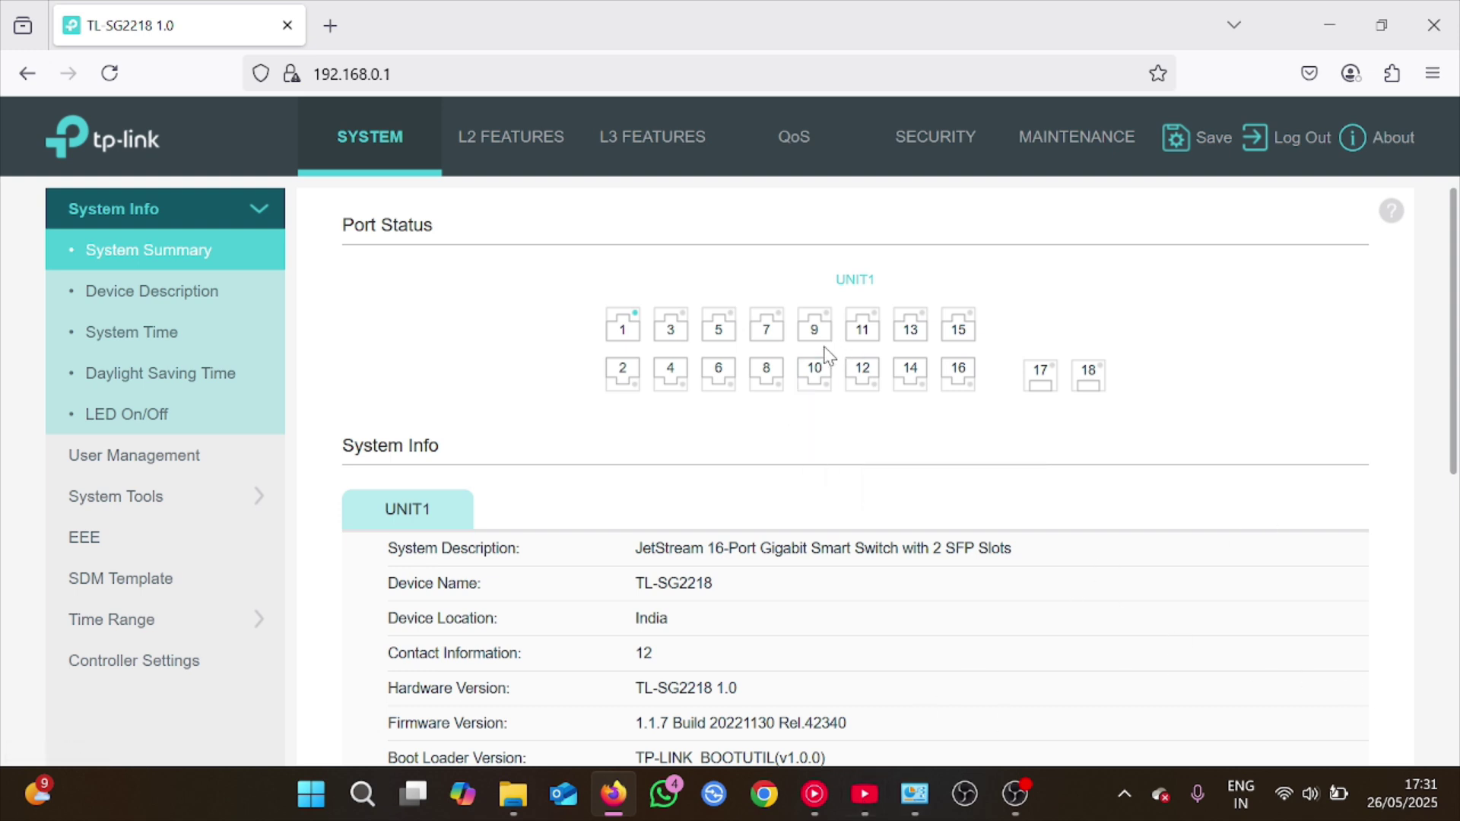
pyautogui.moveTo(825, 380)
pyautogui.moveTo(625, 338)
# In L3 Interface, change VLAN1's IPv4 address to 192.168.1.100 and apply, then go to L2 Features
pyautogui.click(632, 138)
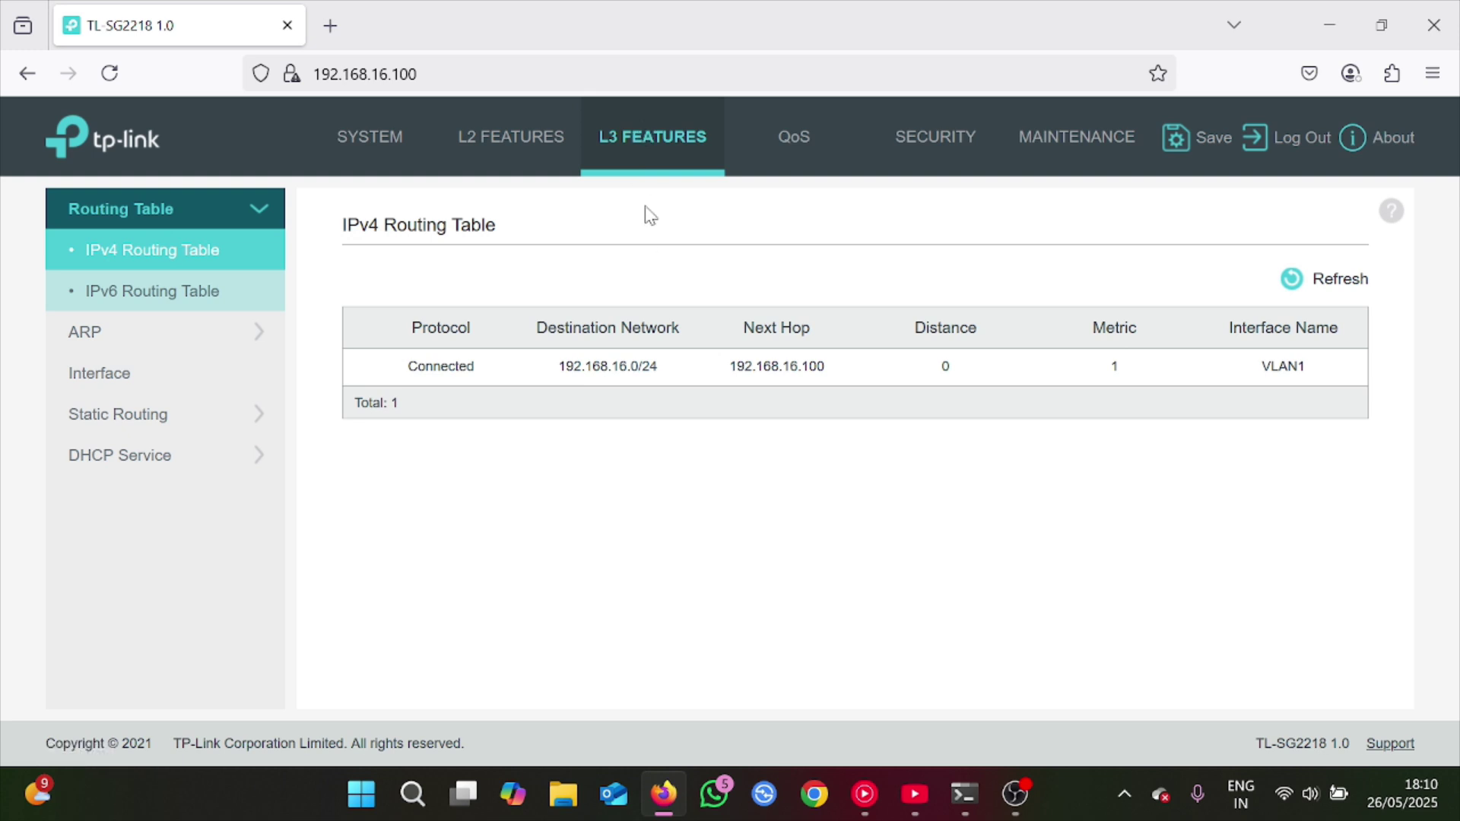
pyautogui.click(163, 373)
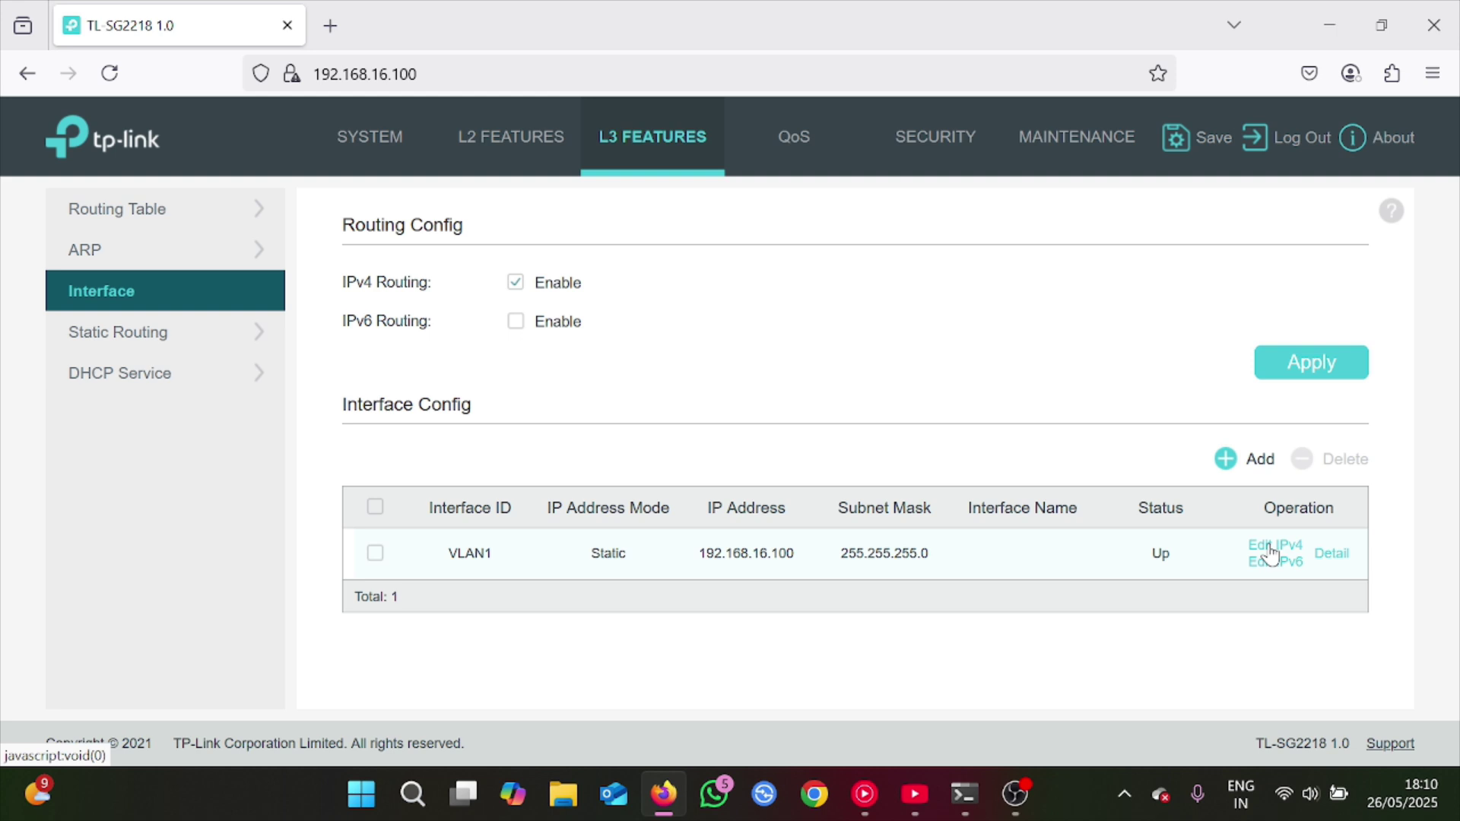
pyautogui.click(1268, 545)
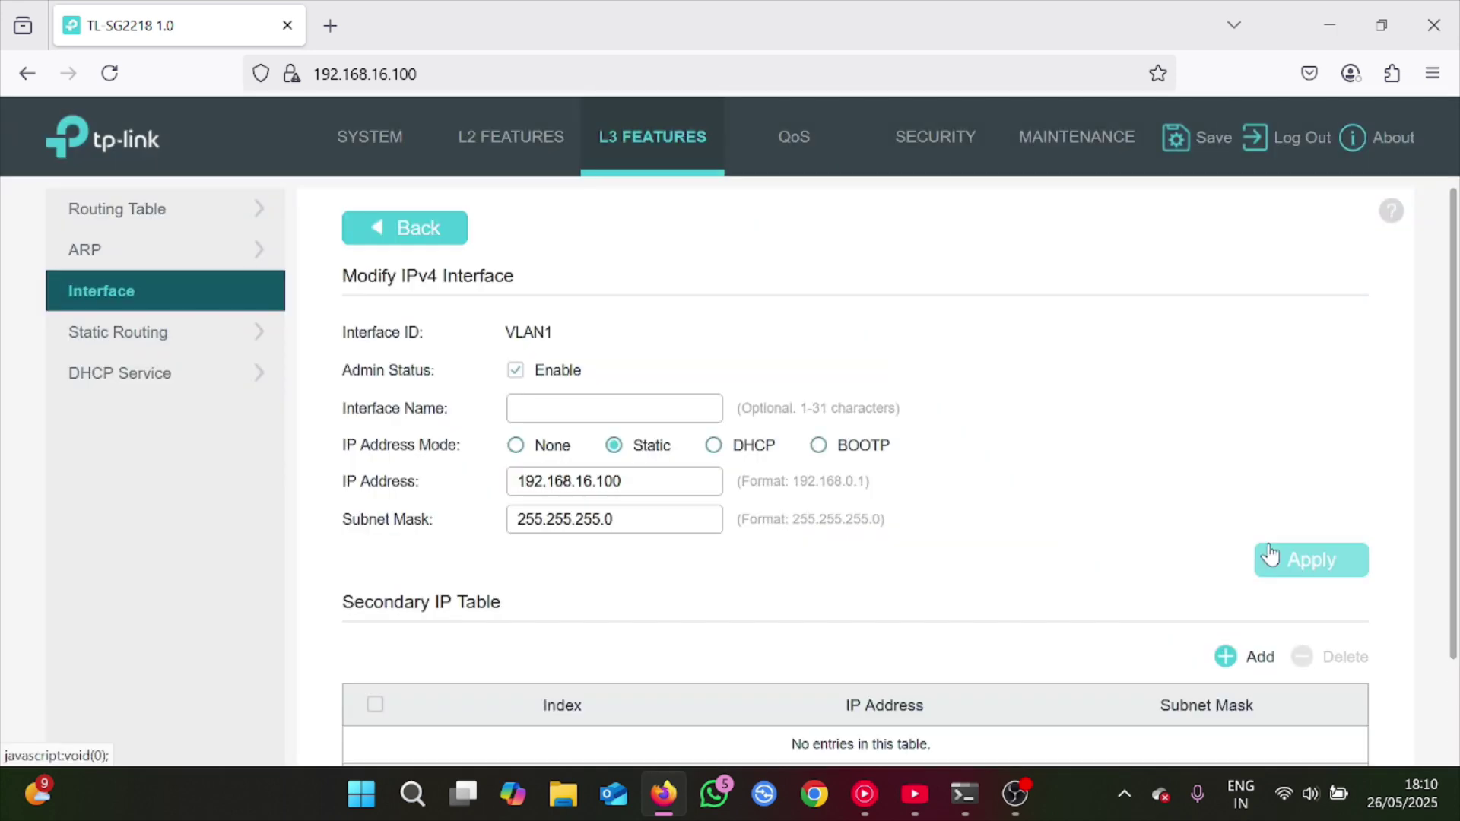
pyautogui.click(592, 482)
pyautogui.press('BackSpace')
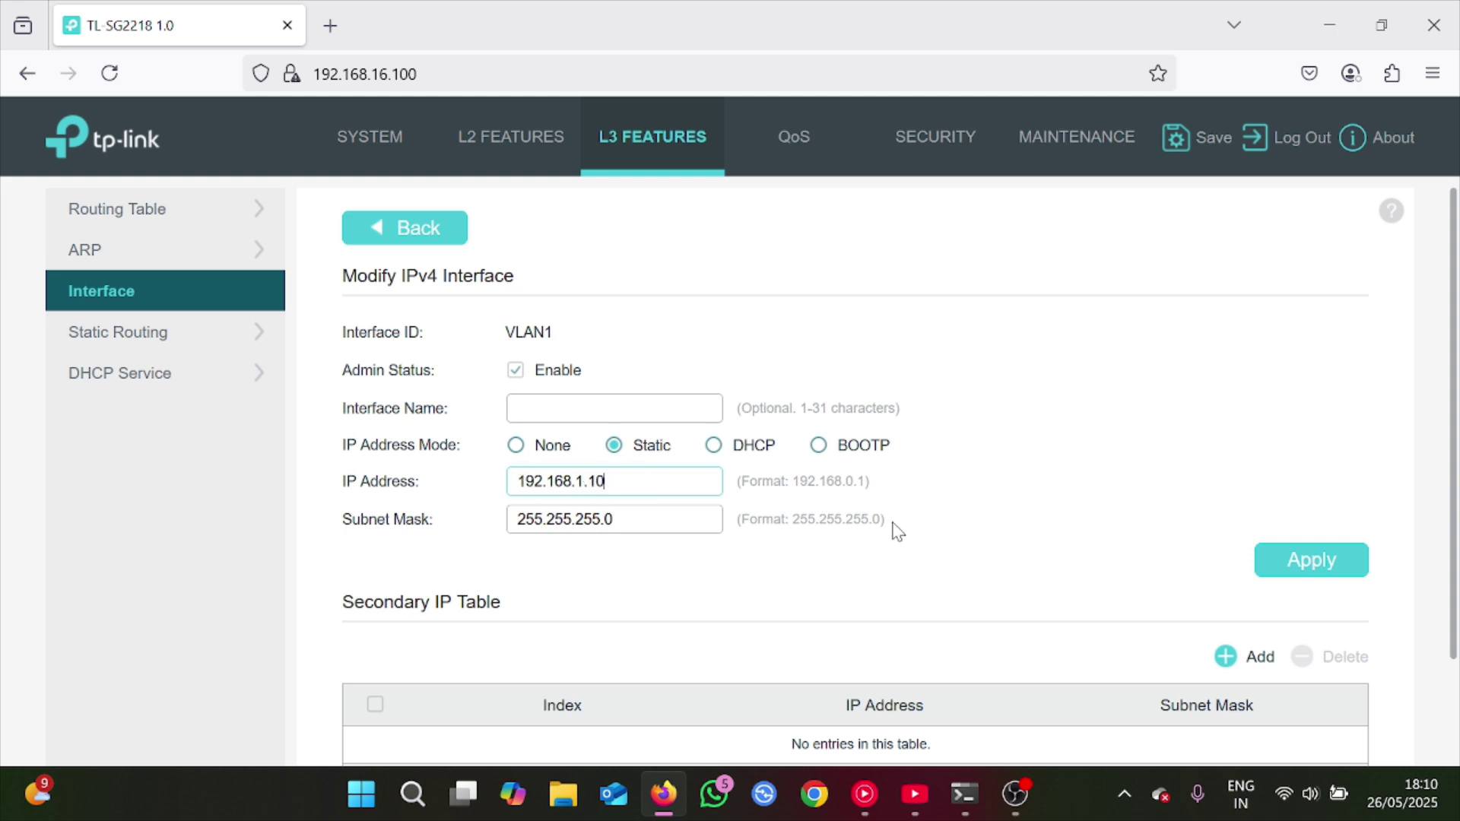
pyautogui.click(1298, 565)
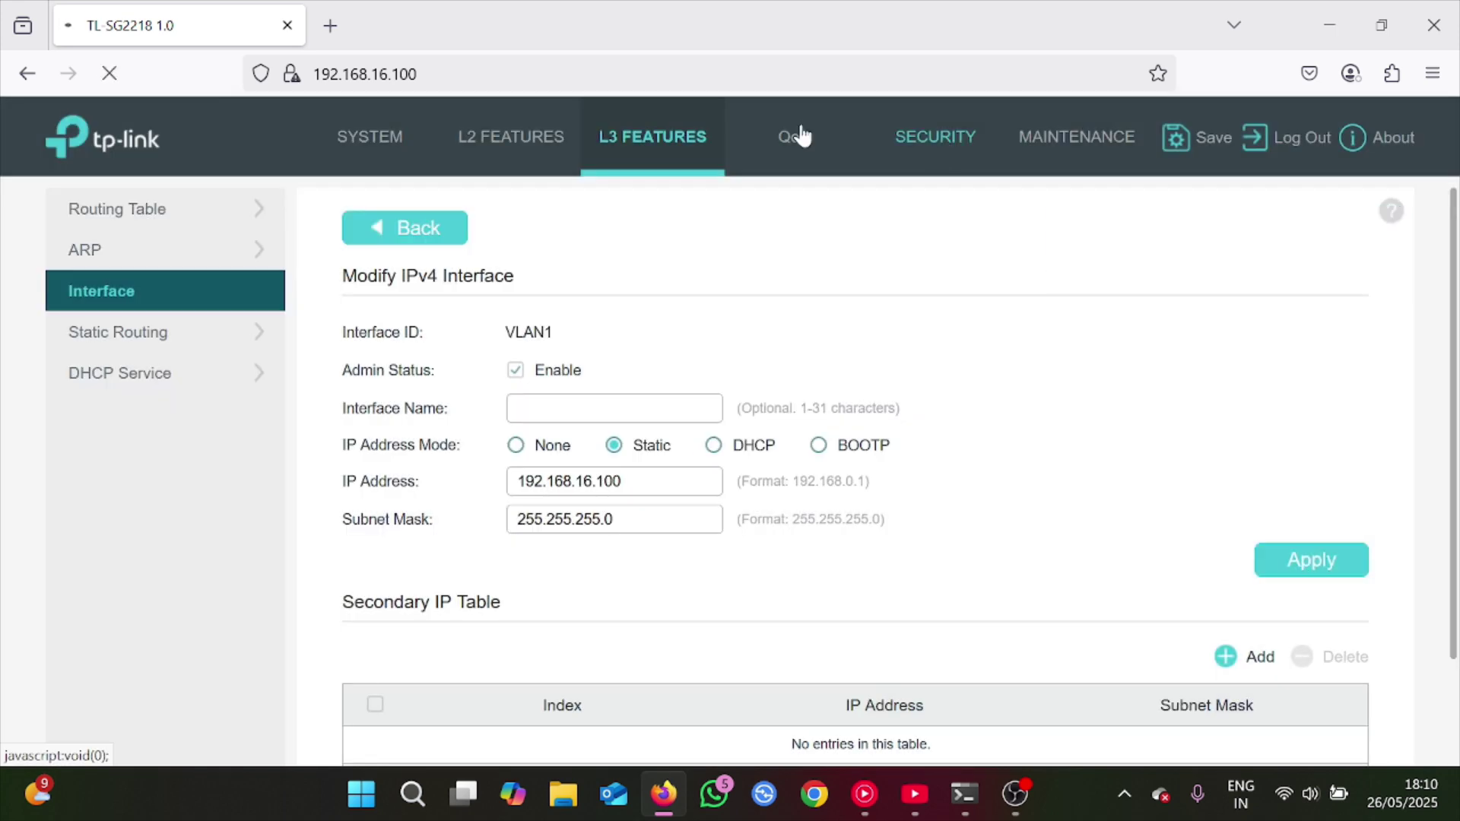
pyautogui.click(552, 143)
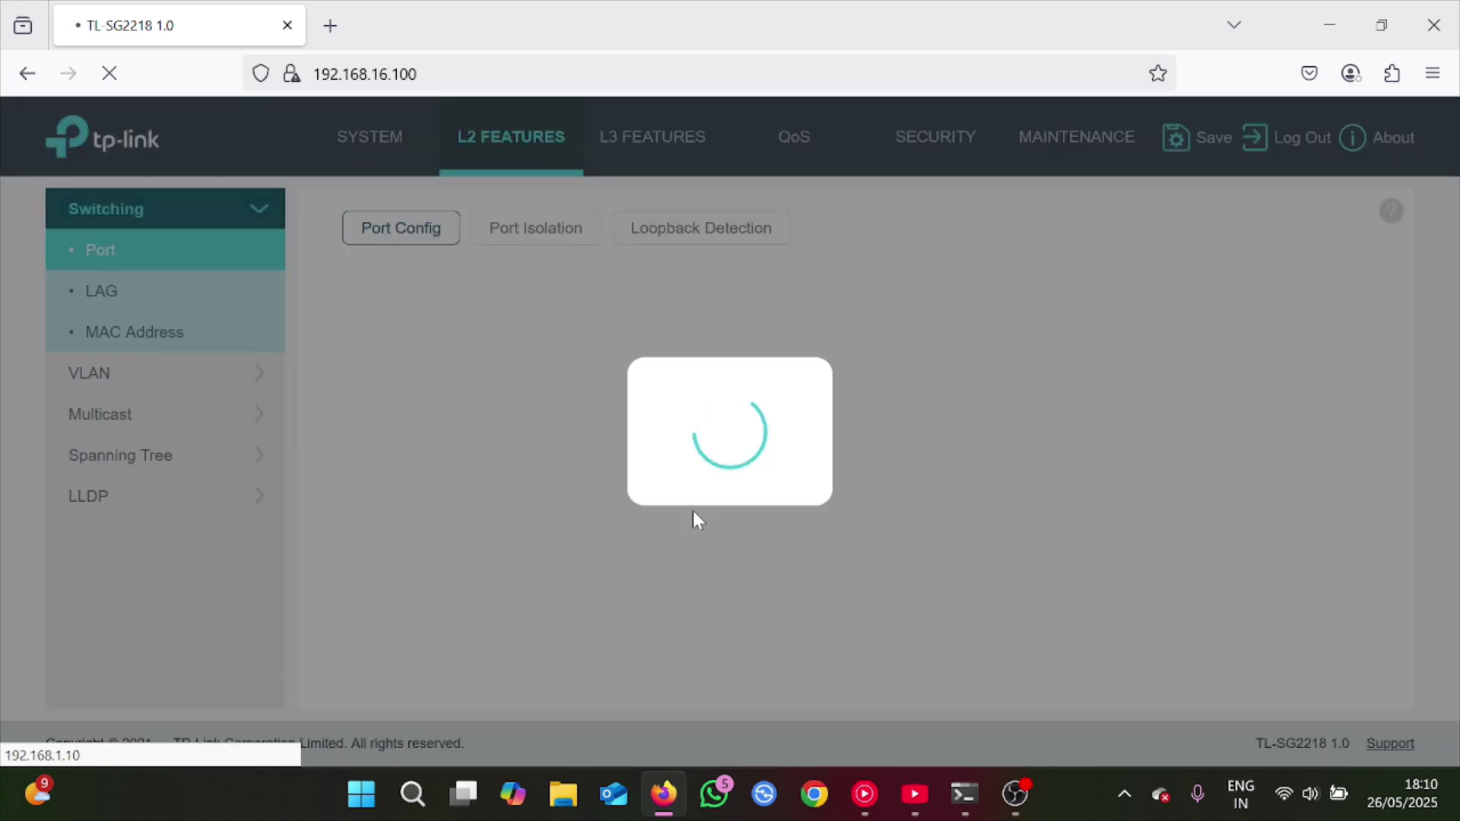
# Bring up the Ethernet adapter's Advanced TCP/IP Settings from Network Connections
pyautogui.press('super+r')
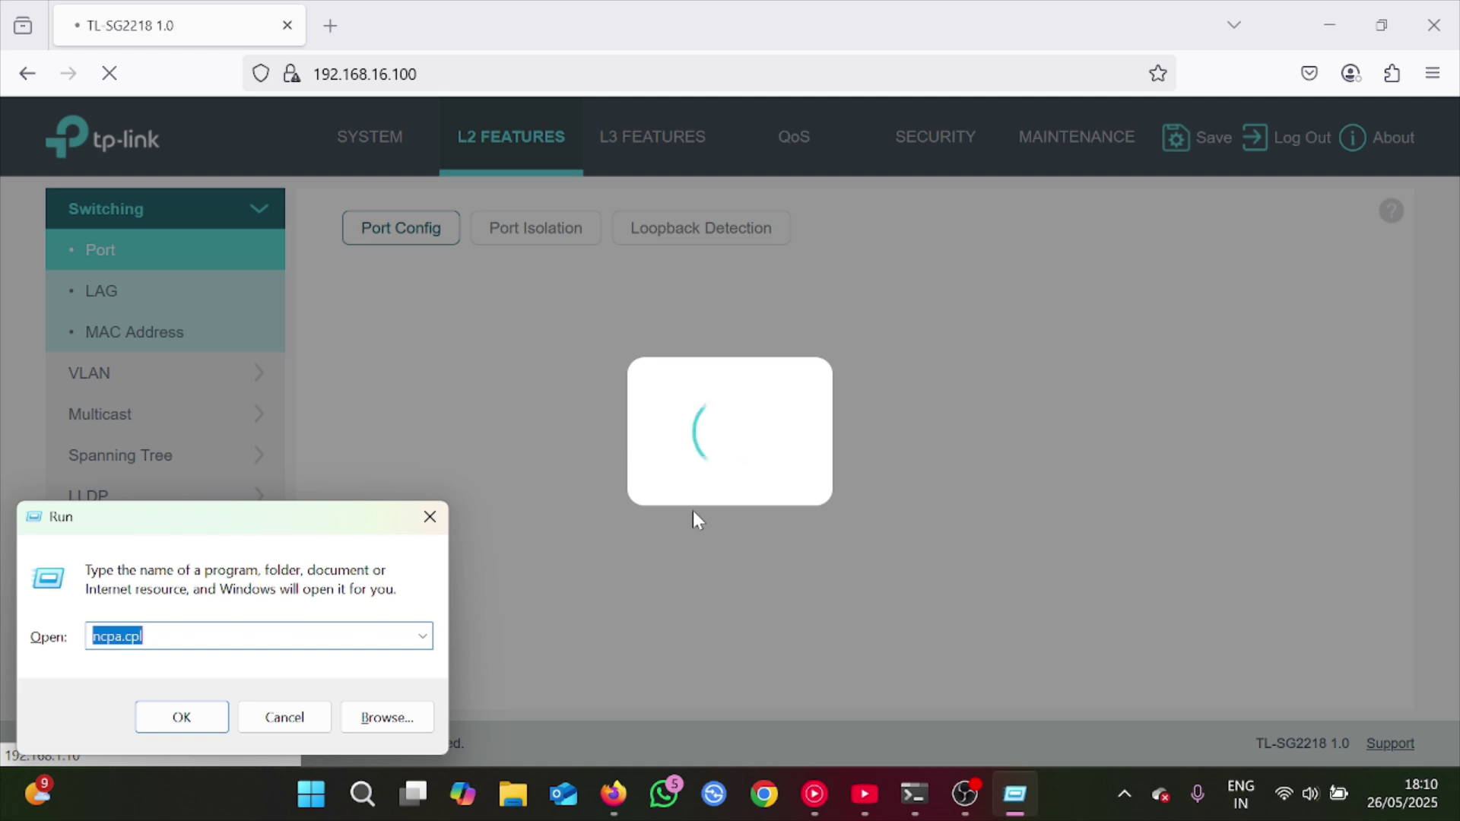
pyautogui.press('Return')
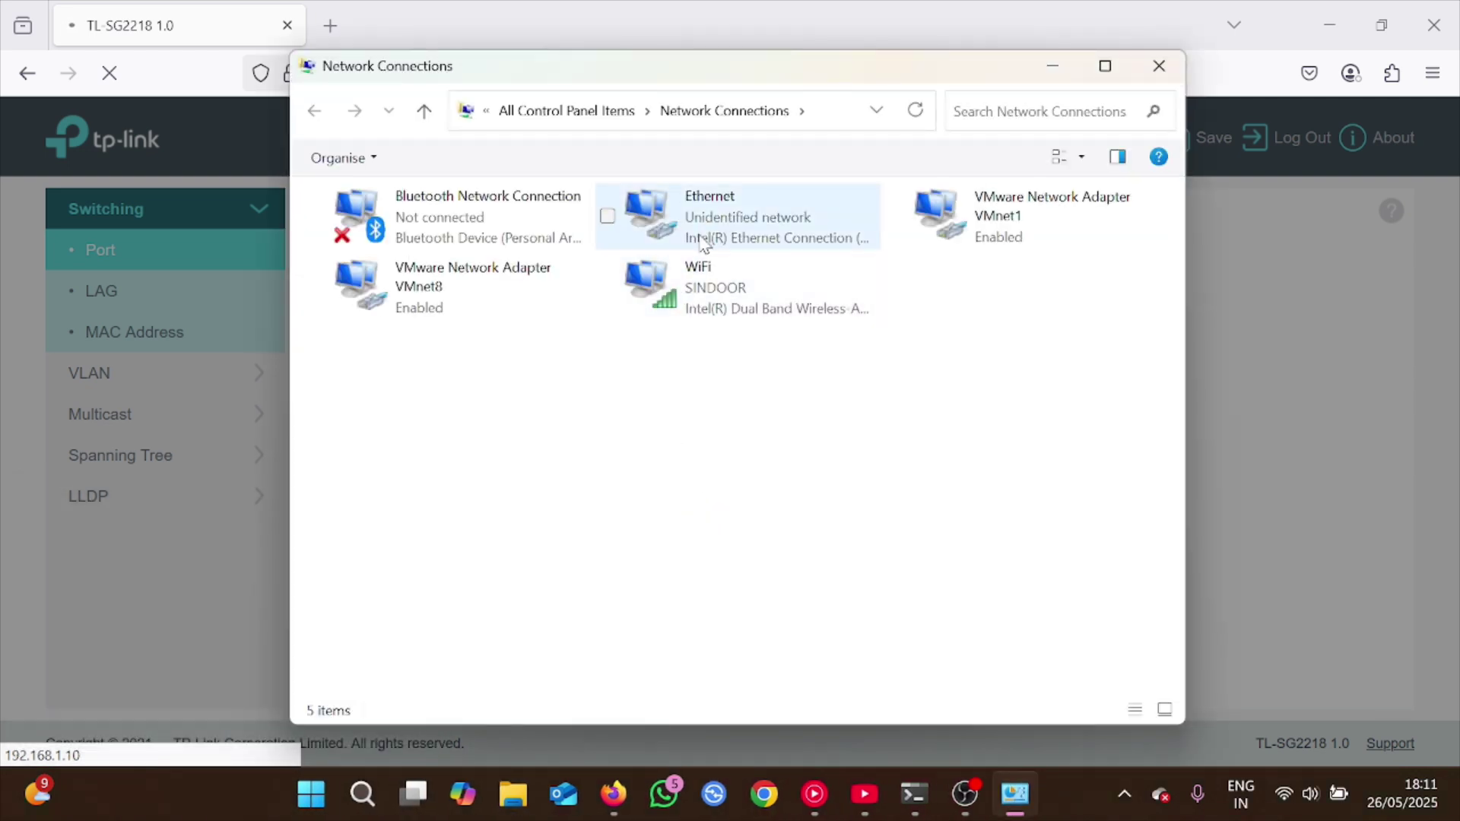
pyautogui.doubleClick(695, 240)
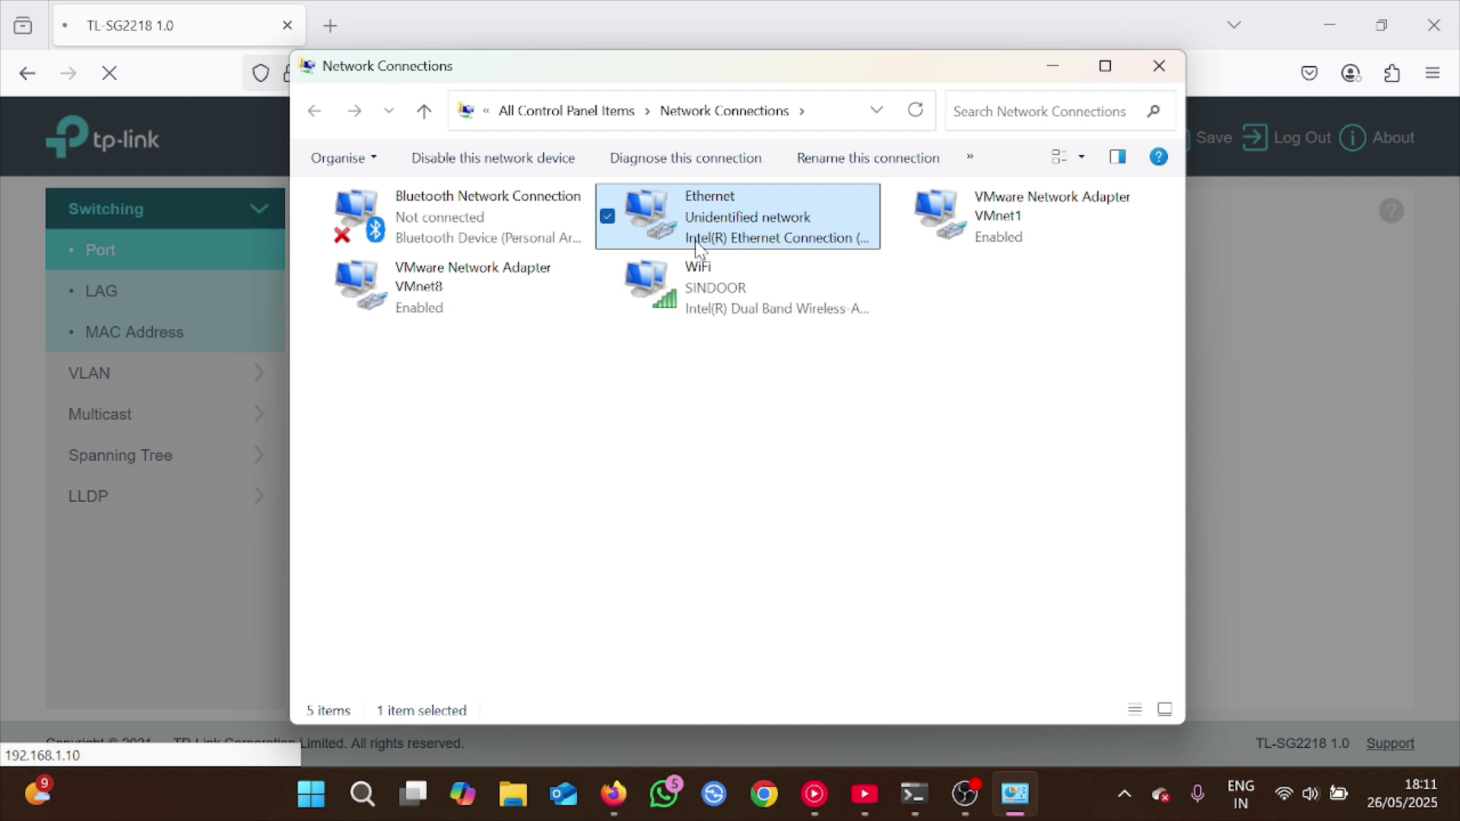
pyautogui.click(572, 584)
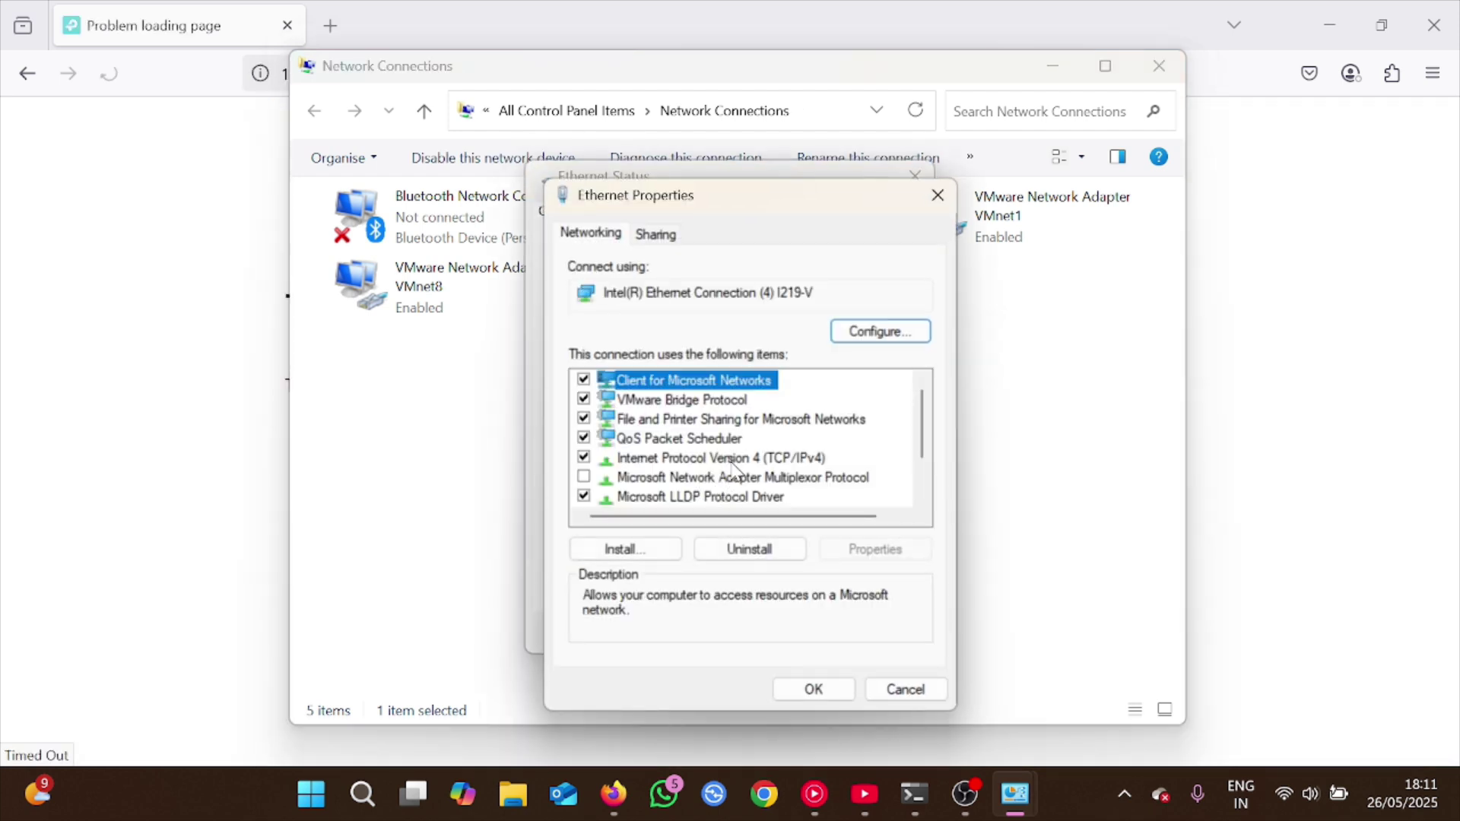
pyautogui.doubleClick(730, 458)
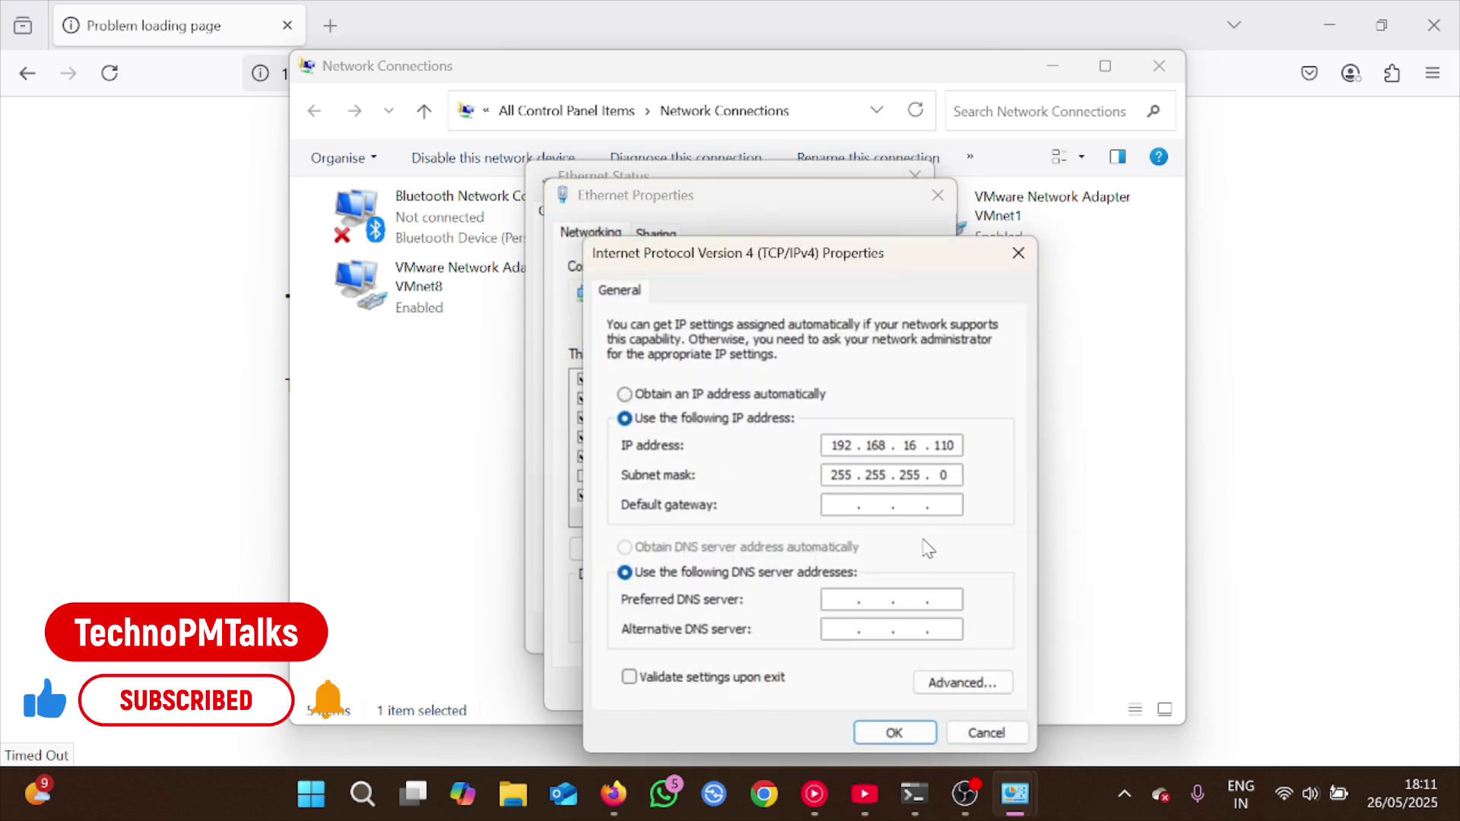
pyautogui.click(984, 682)
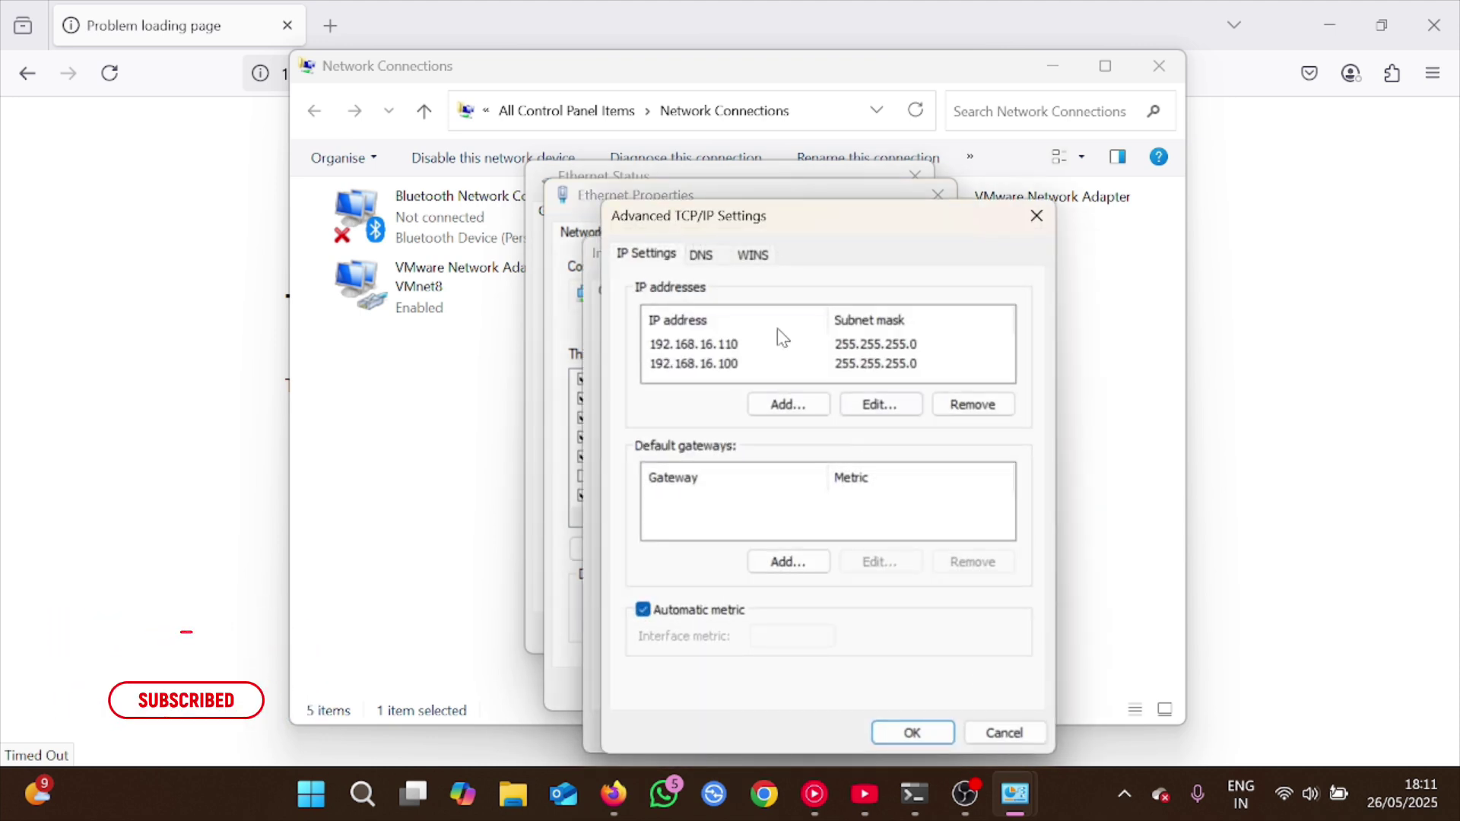
# Add an extra IP address to the adapter, confirm all dialogs, and close Ethernet Status
pyautogui.click(771, 407)
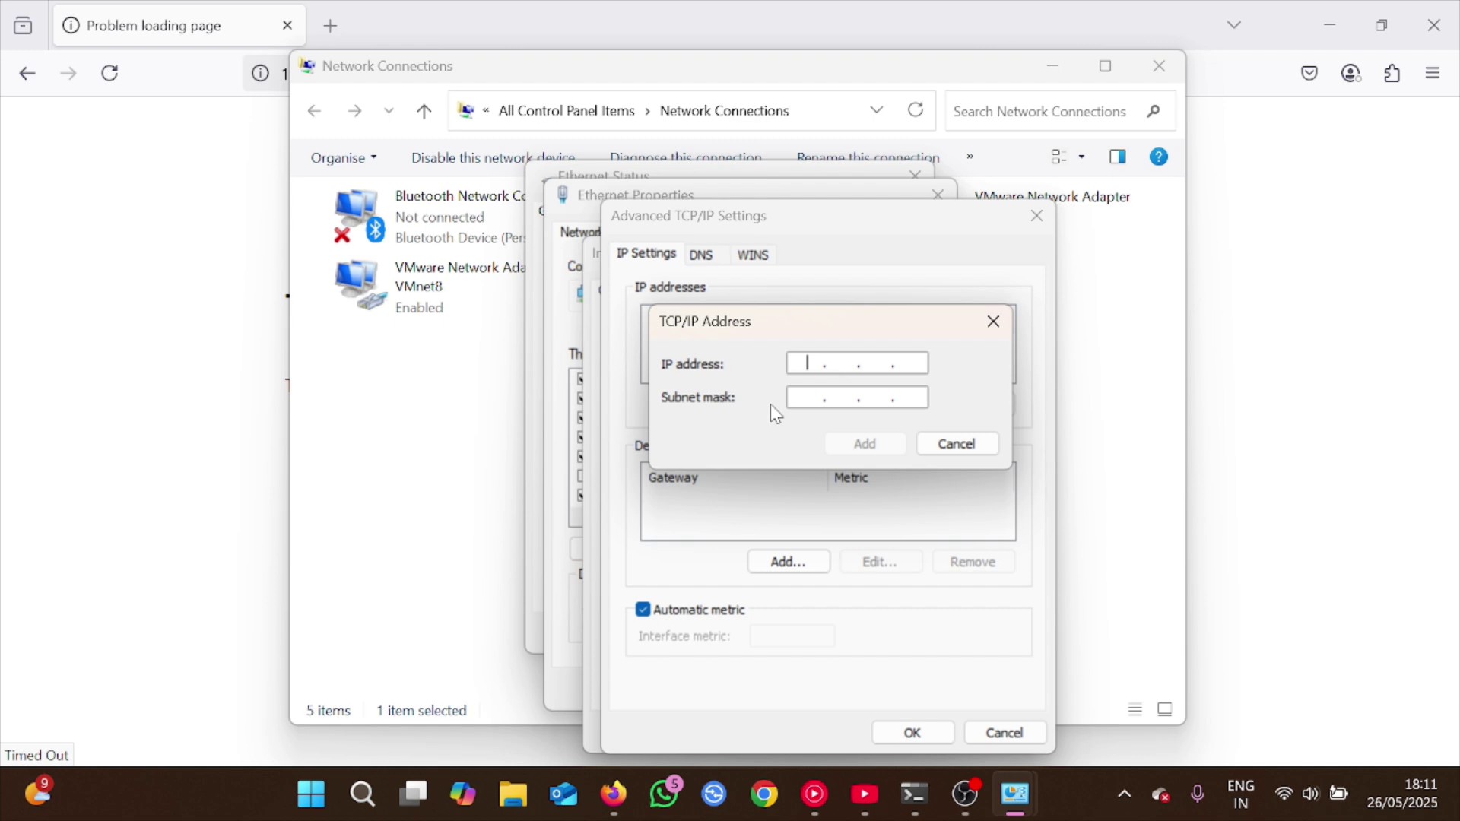
pyautogui.write('192 . 168 . 1 . 11')
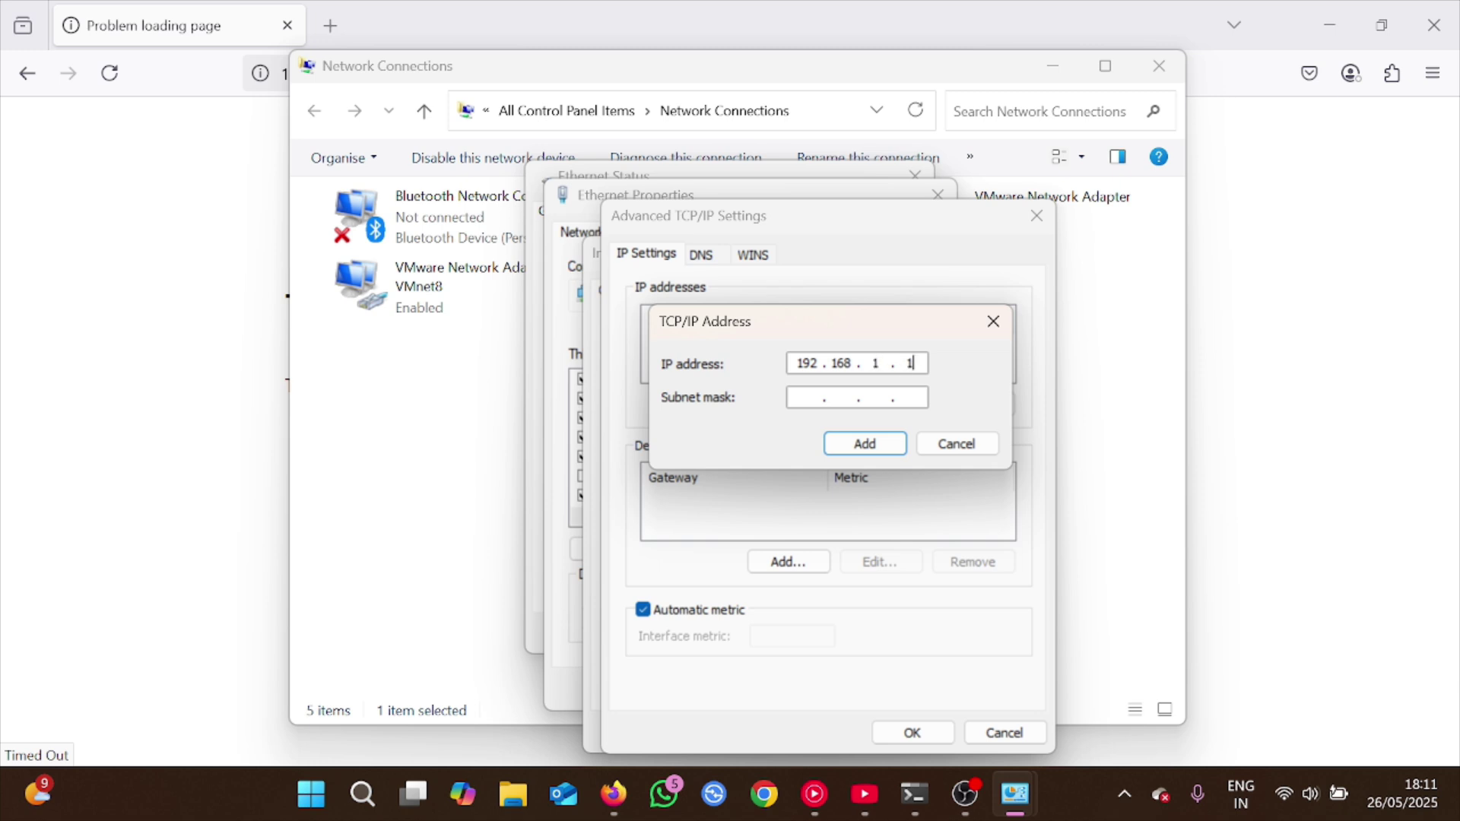
pyautogui.click(821, 394)
pyautogui.click(859, 445)
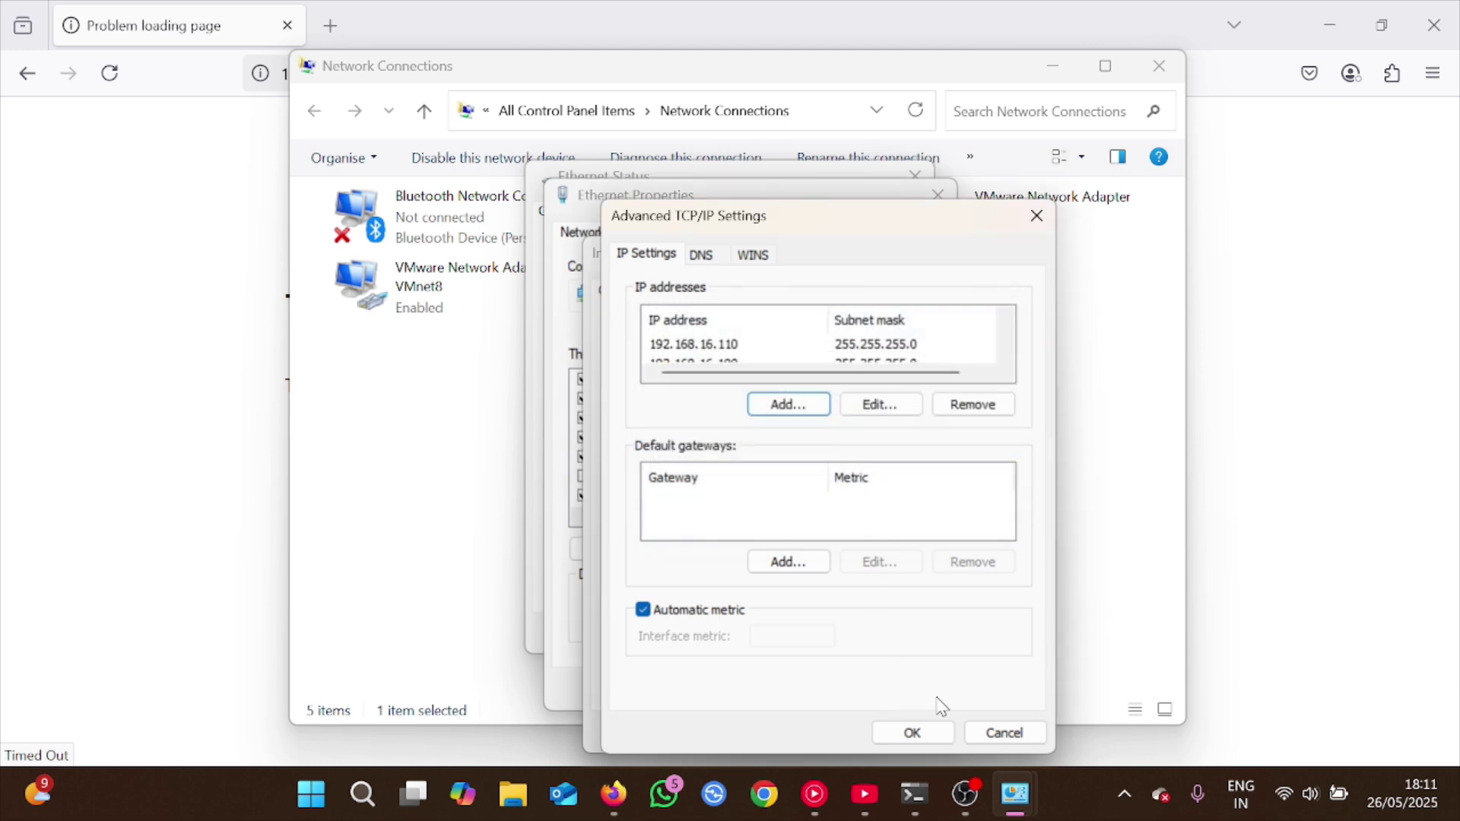
pyautogui.click(923, 730)
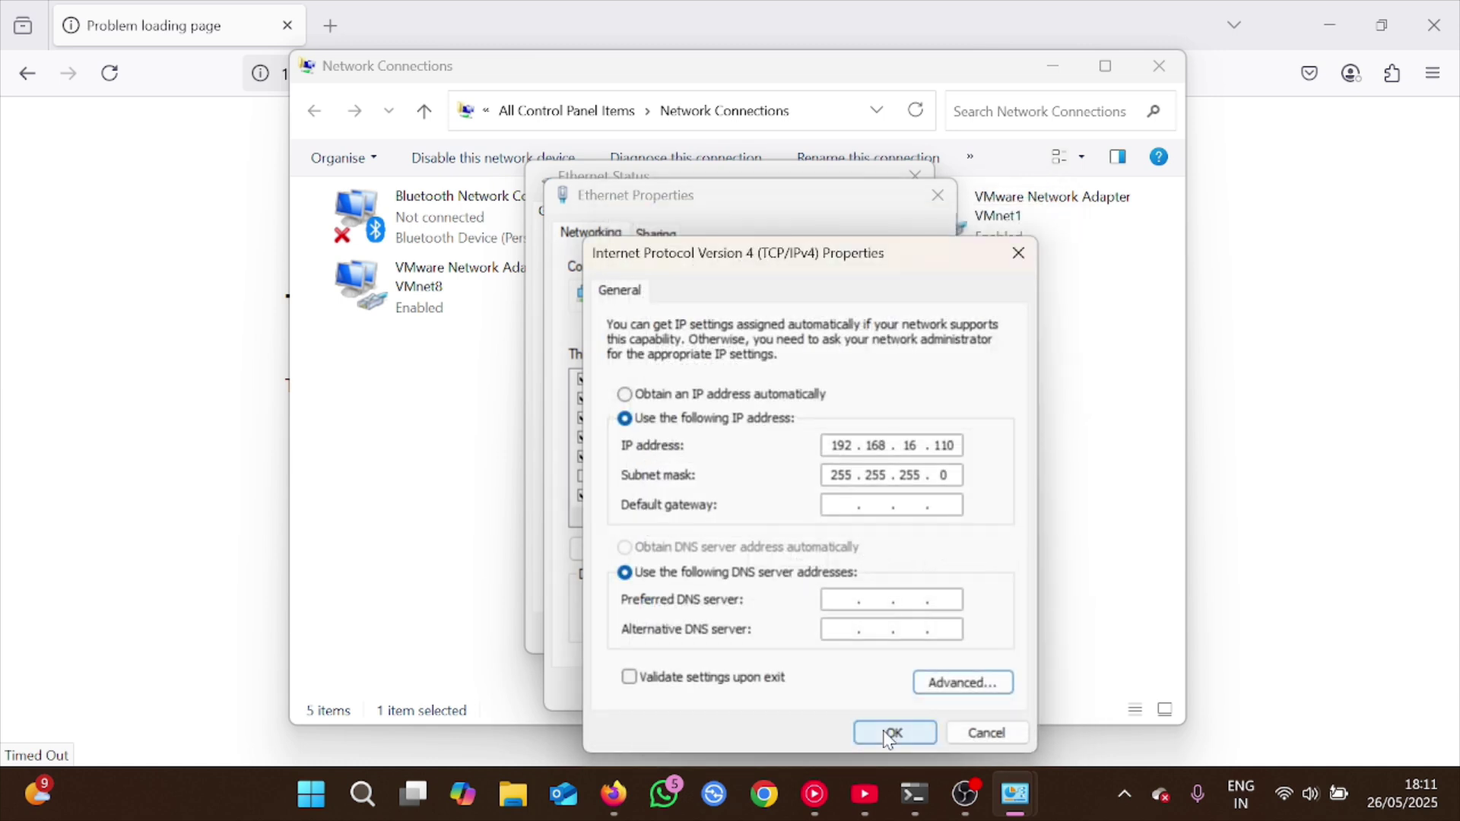
pyautogui.click(891, 732)
pyautogui.click(835, 691)
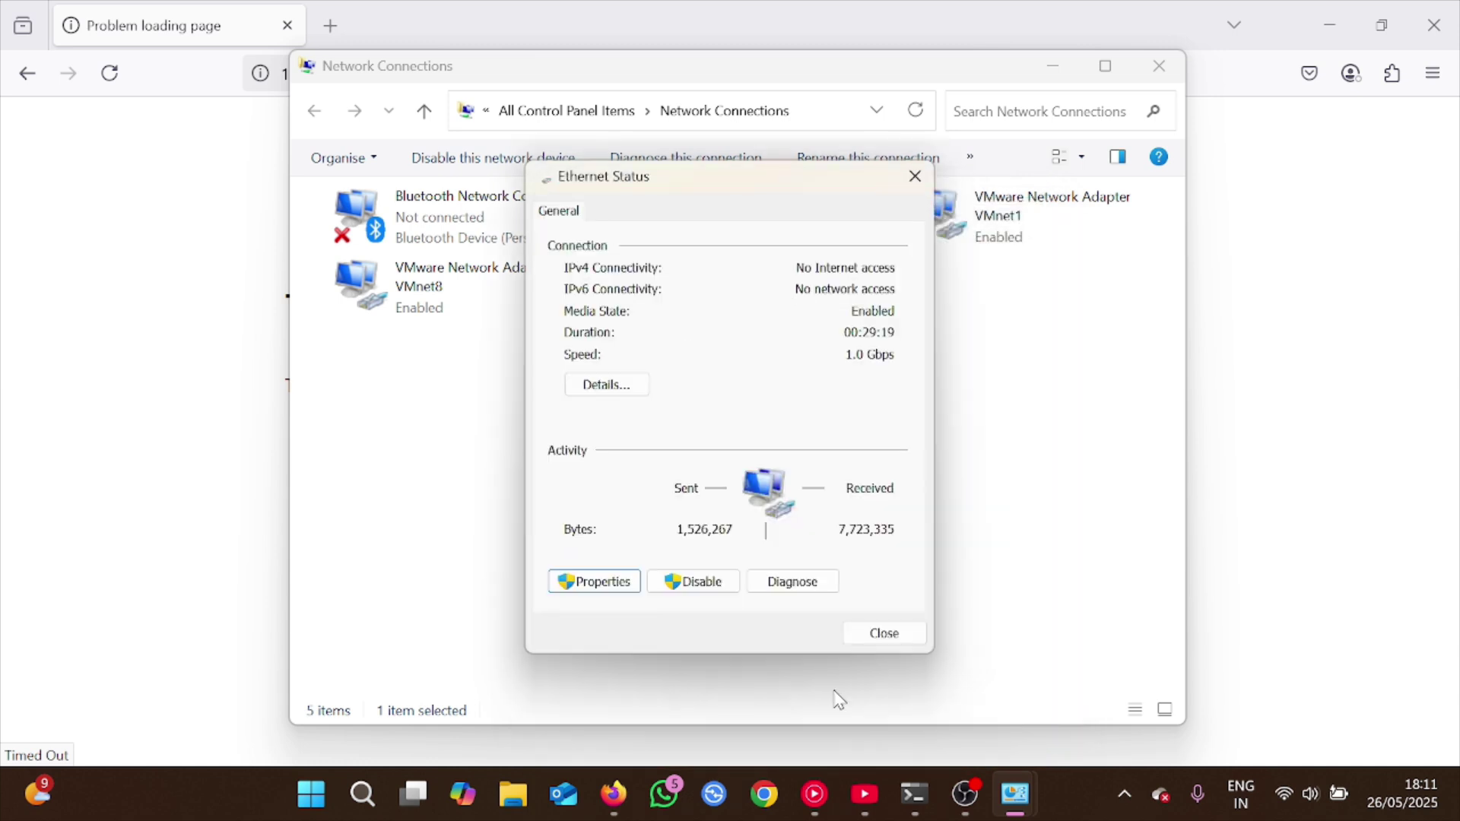
pyautogui.click(878, 634)
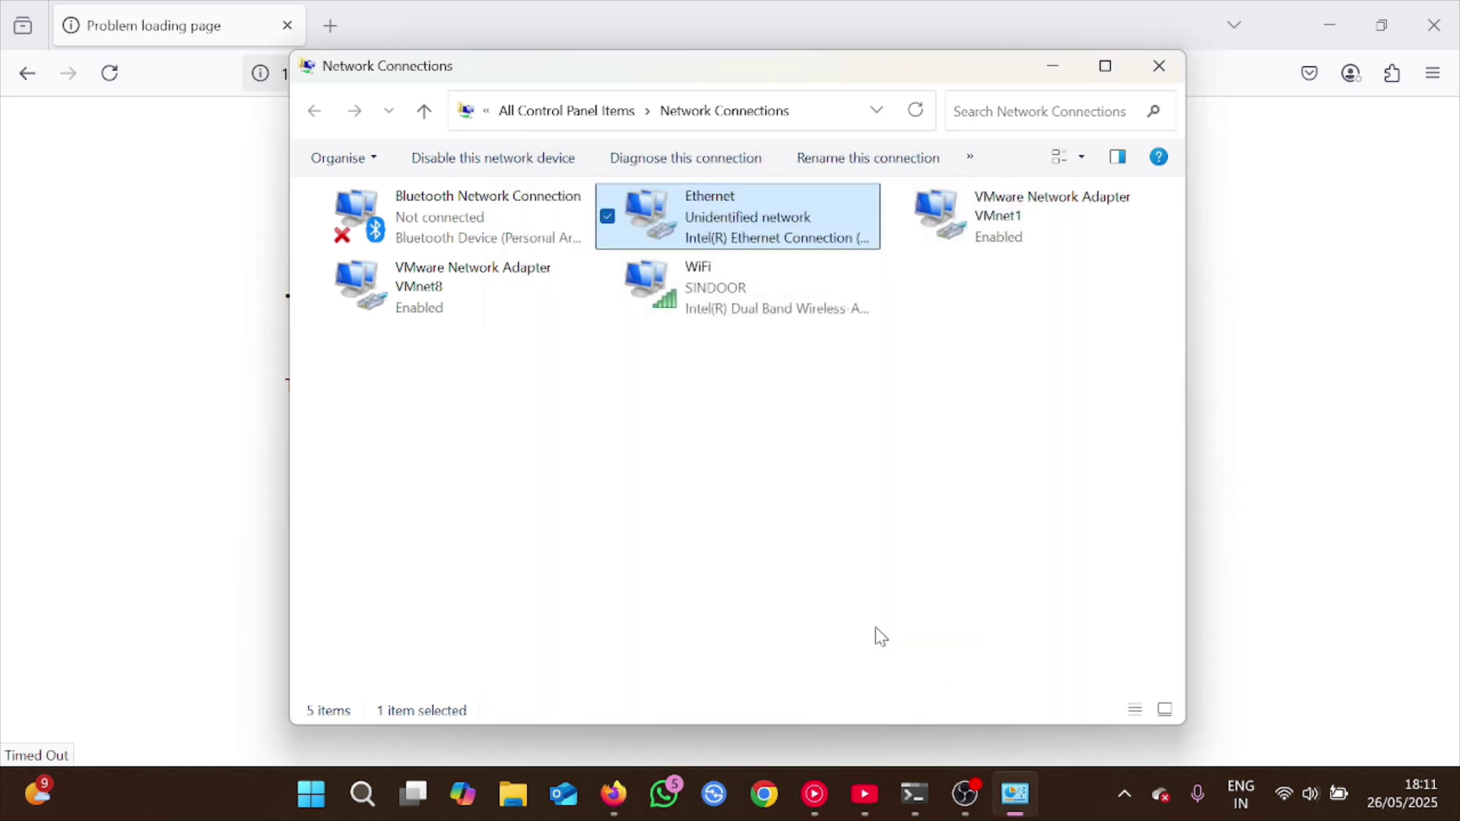
pyautogui.click(1160, 67)
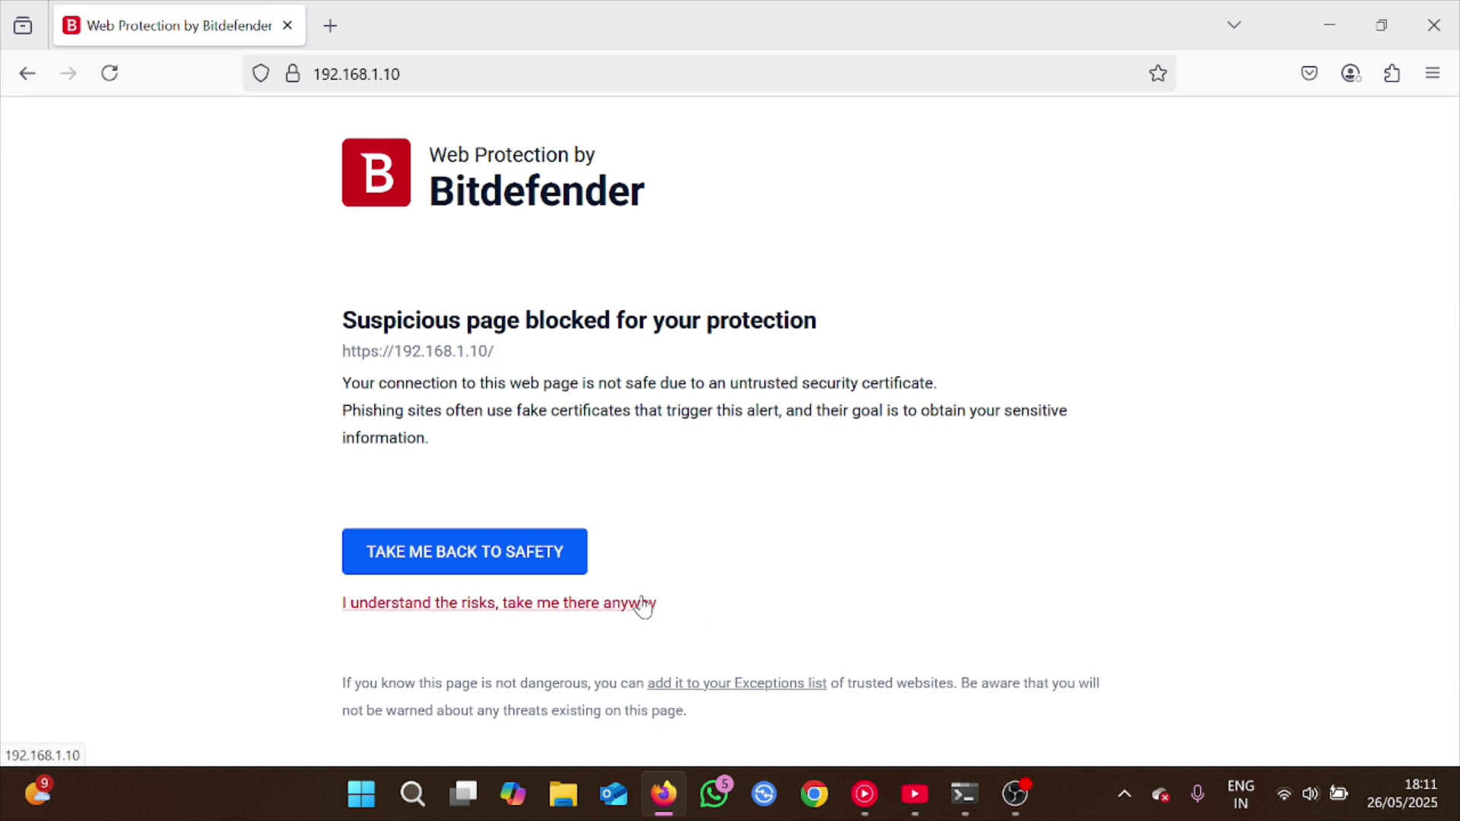
pyautogui.click(642, 604)
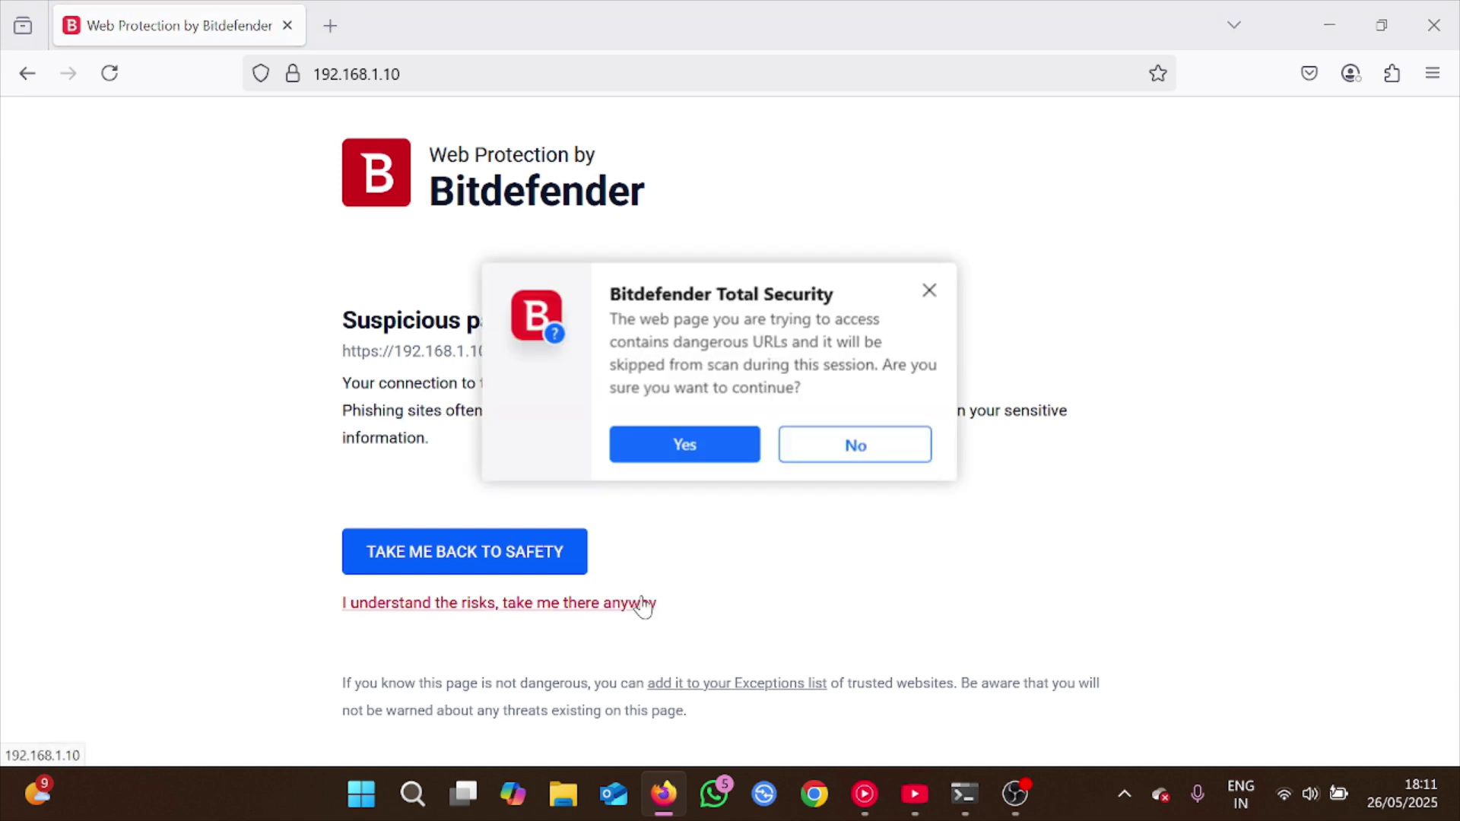
pyautogui.click(701, 454)
pyautogui.click(597, 605)
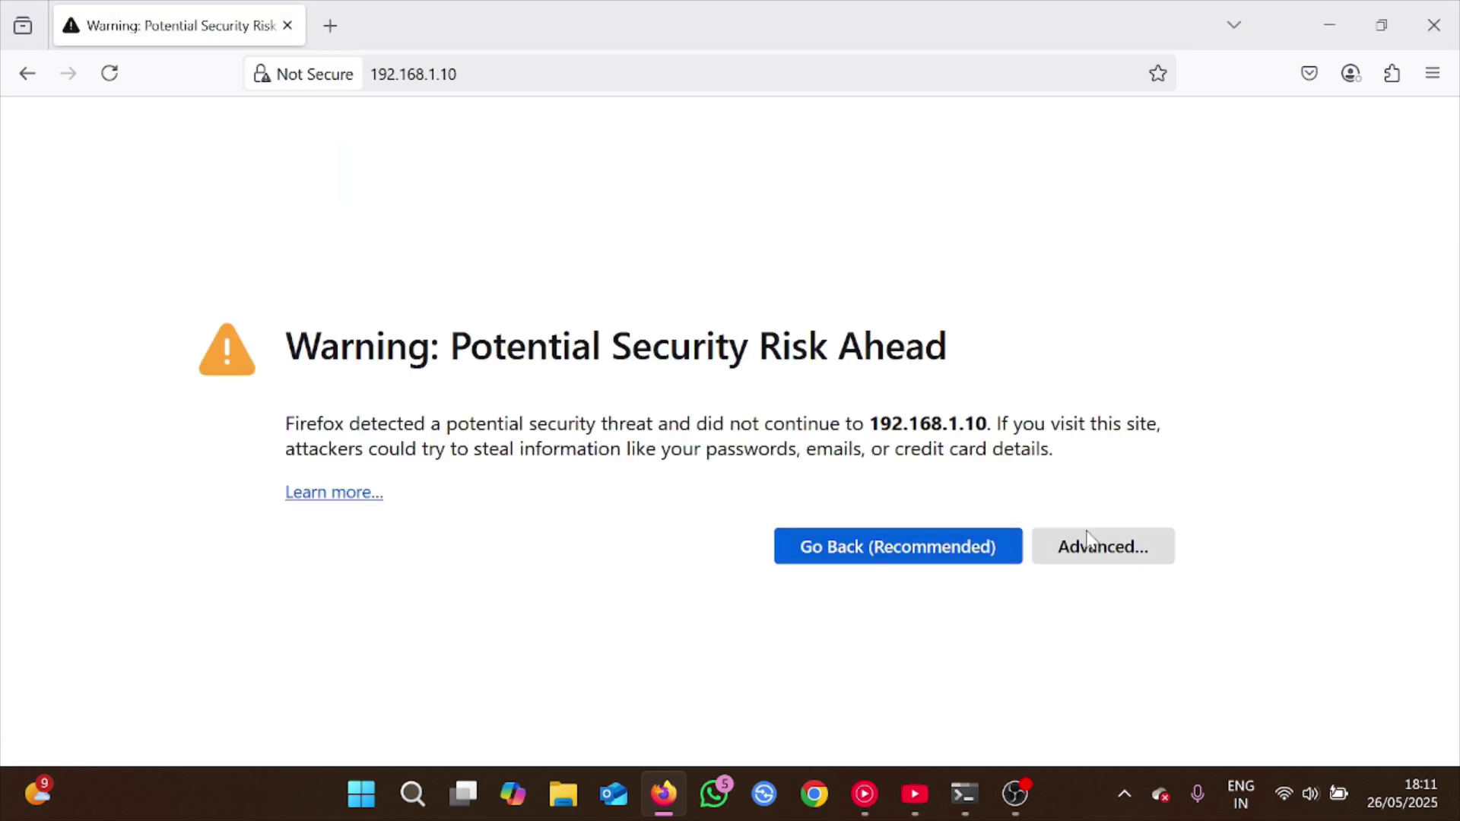
pyautogui.click(1089, 541)
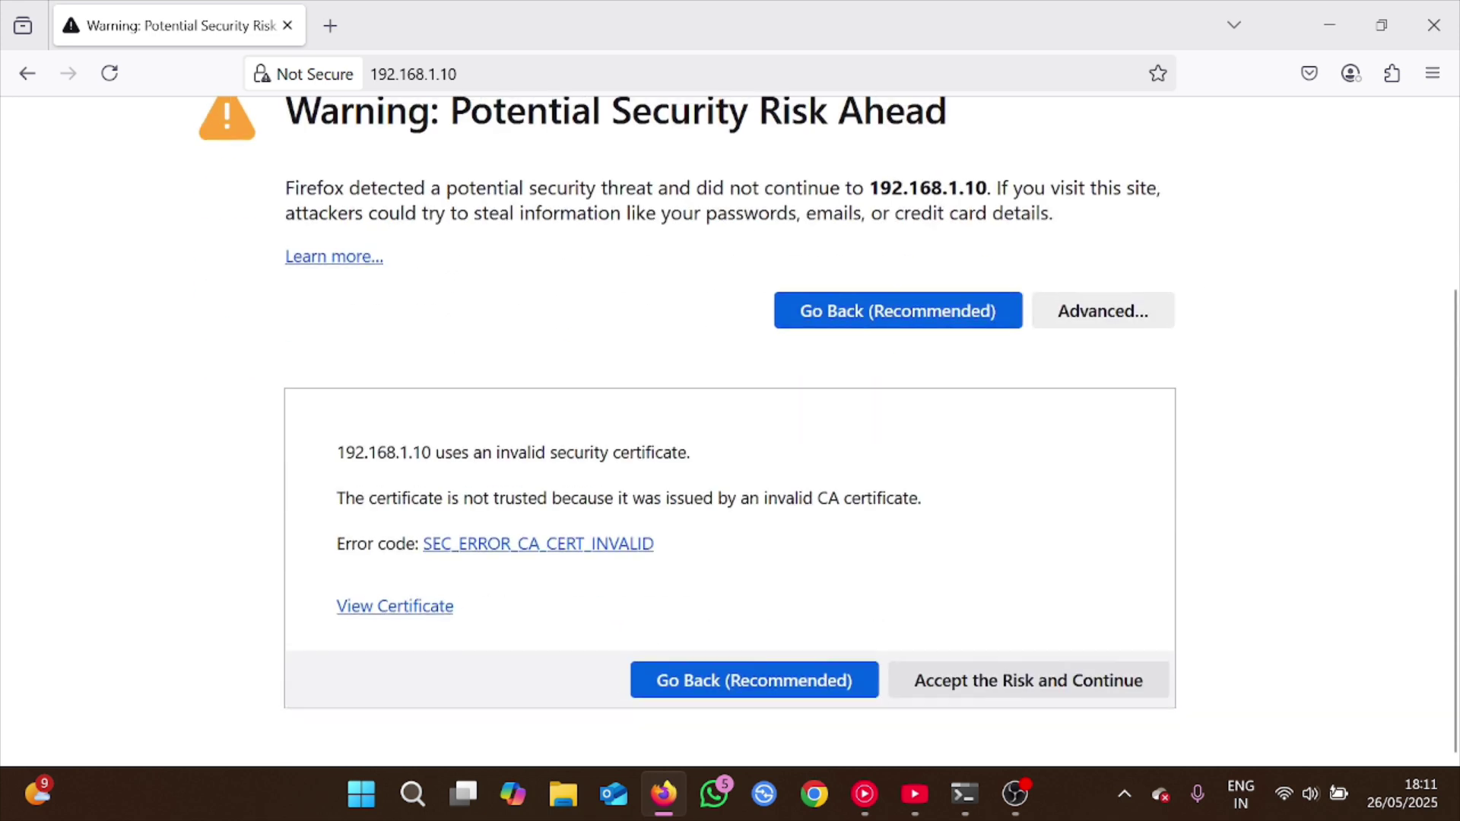
pyautogui.click(964, 687)
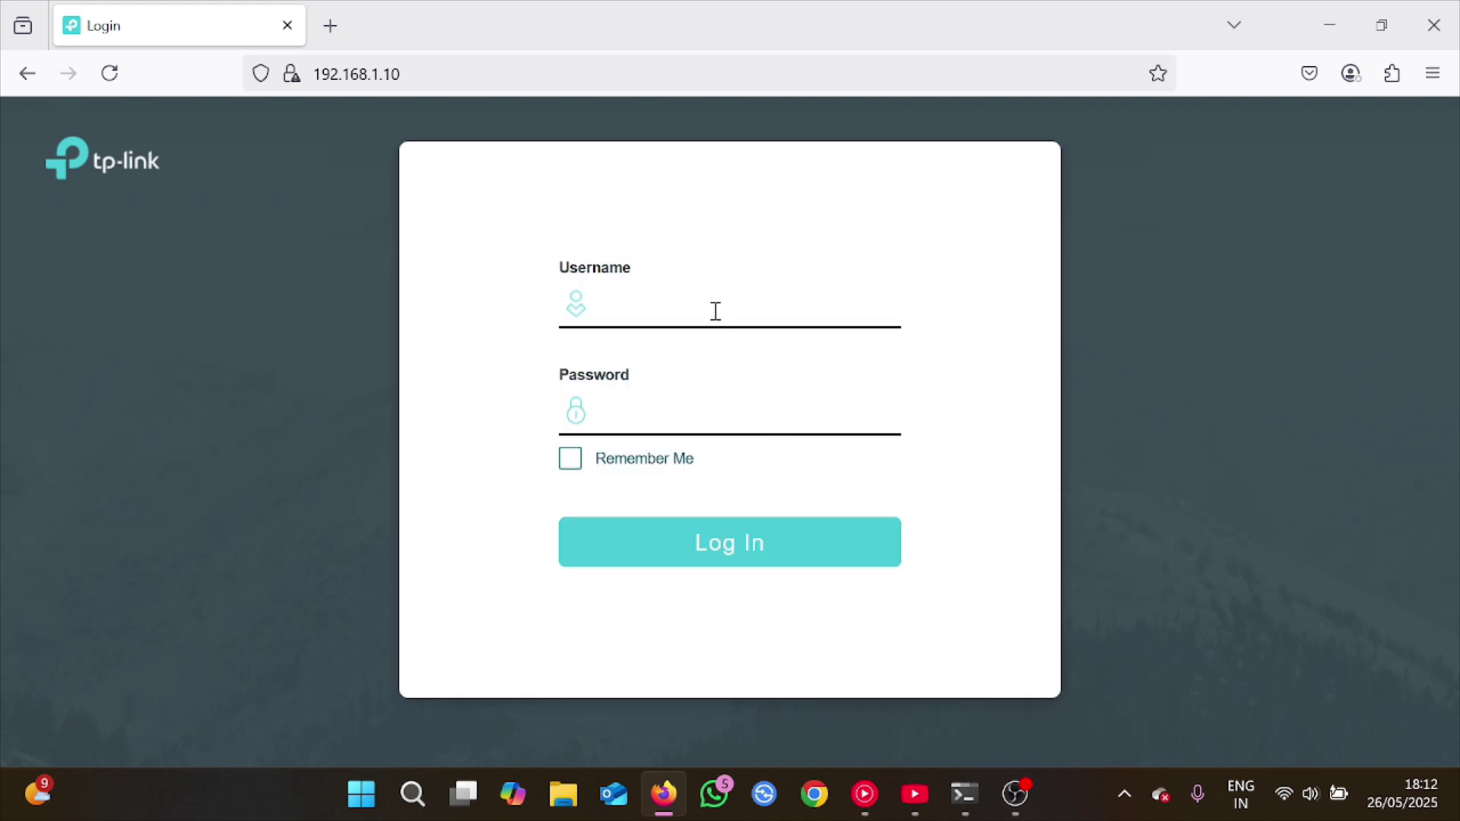
# Enter the username and password and log in to the switch at 192.168.1.10
pyautogui.click(715, 308)
pyautogui.press('Tab')
pyautogui.write('••')
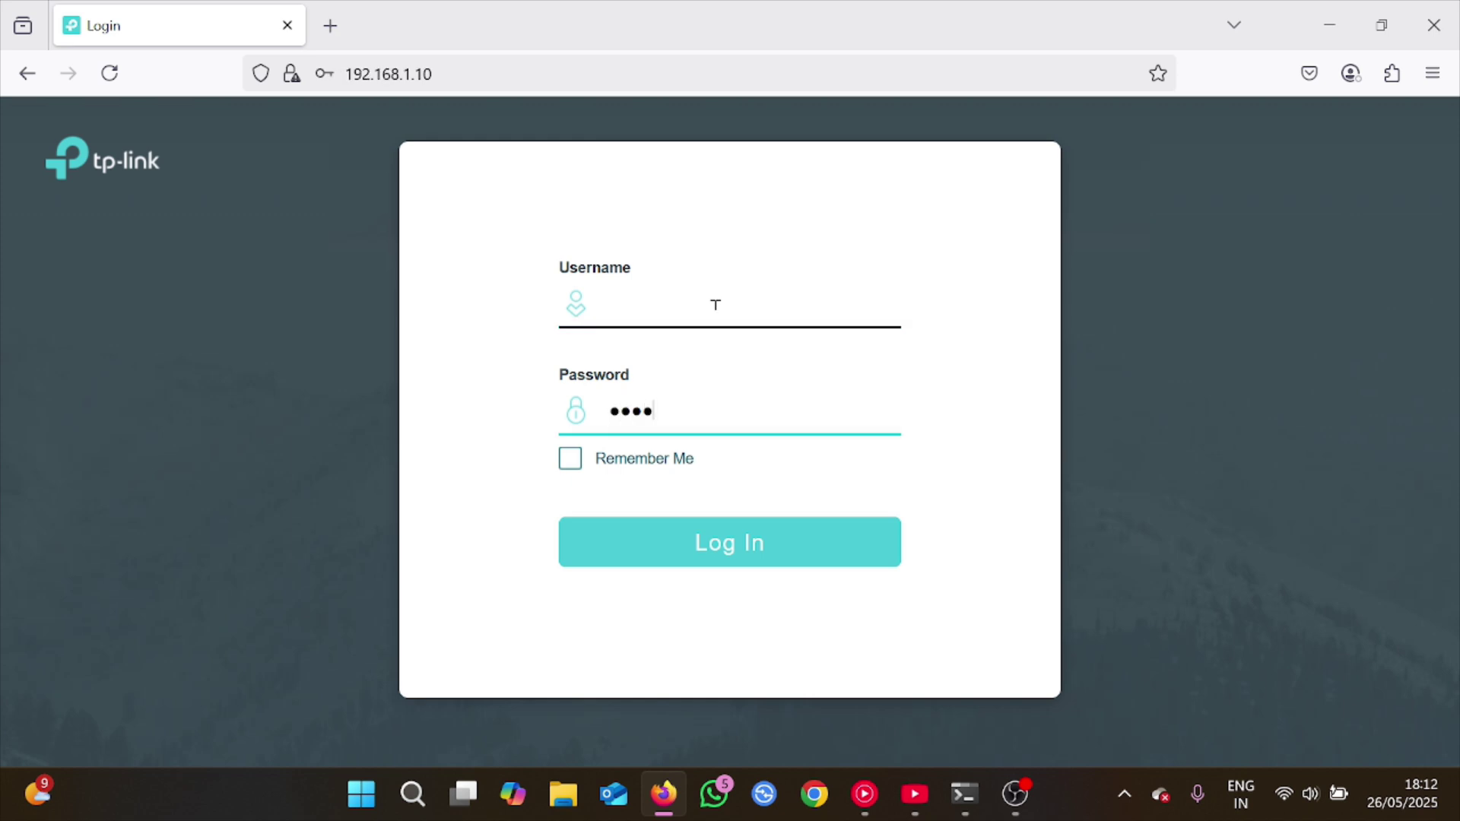
pyautogui.write('•••••••')
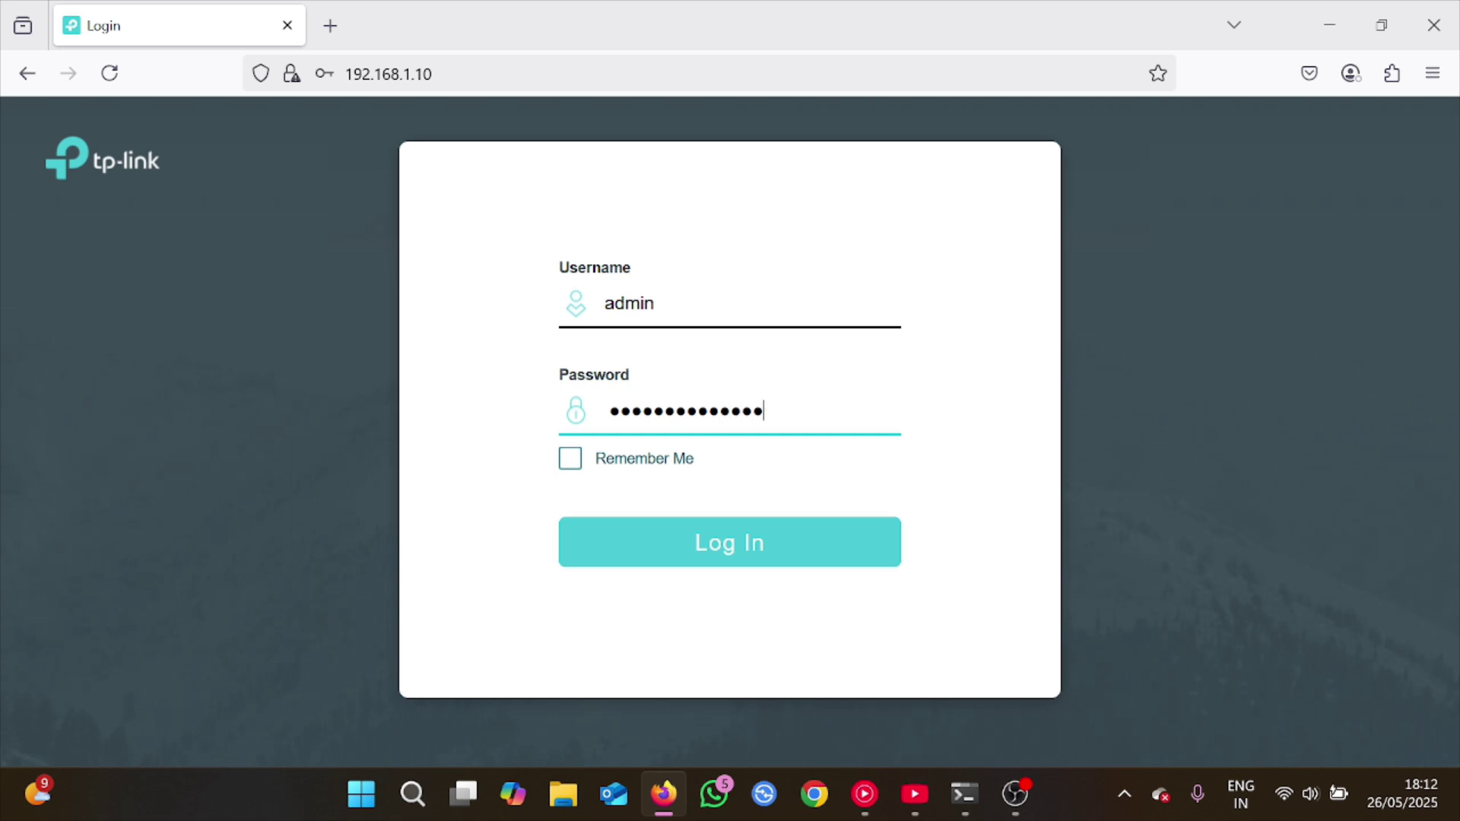
pyautogui.click(755, 559)
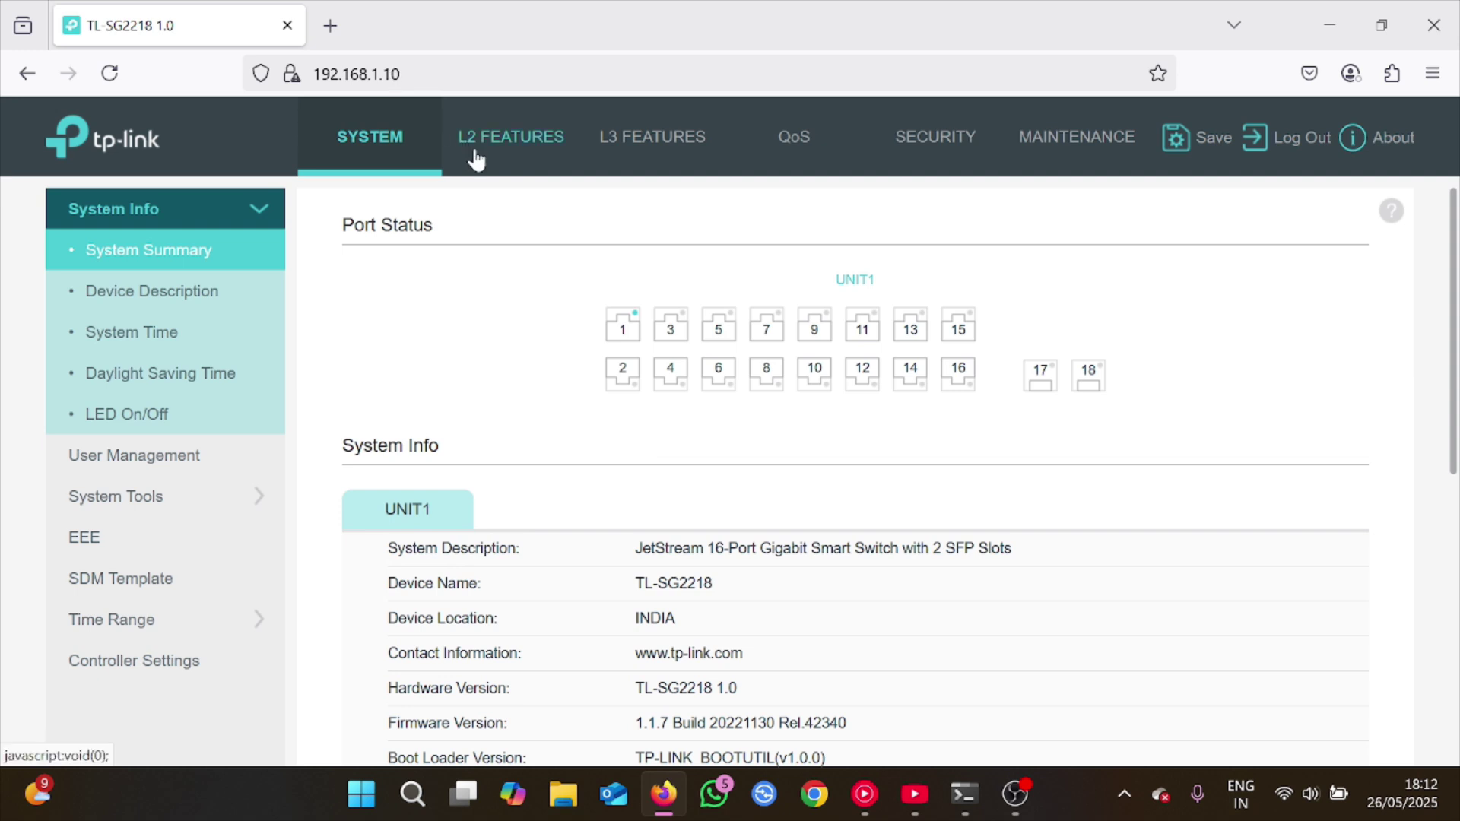
# Check the L3 Interface, Static Routing and Routing Table pages, then open Security settings
pyautogui.click(662, 138)
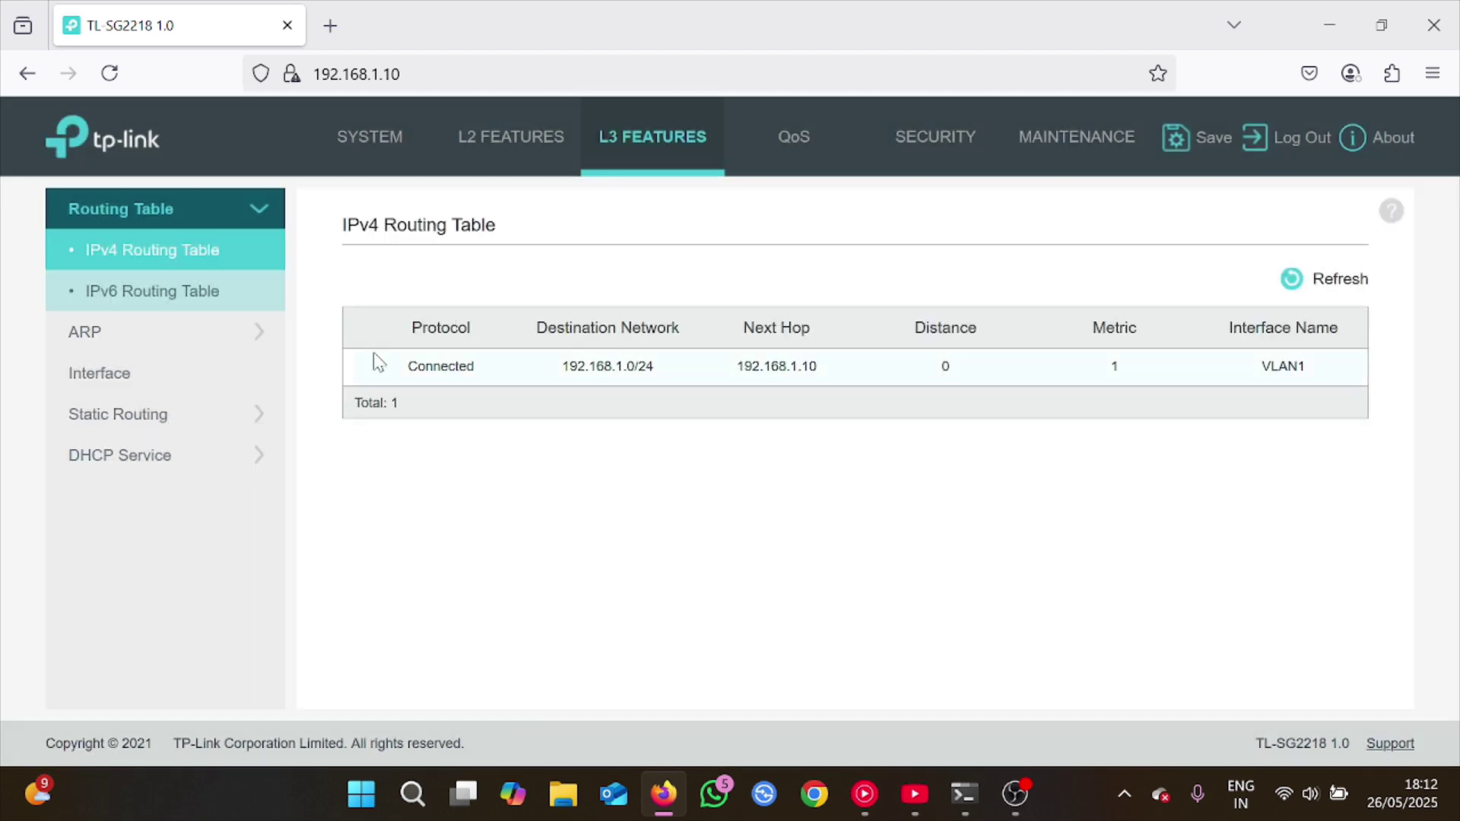
pyautogui.click(187, 385)
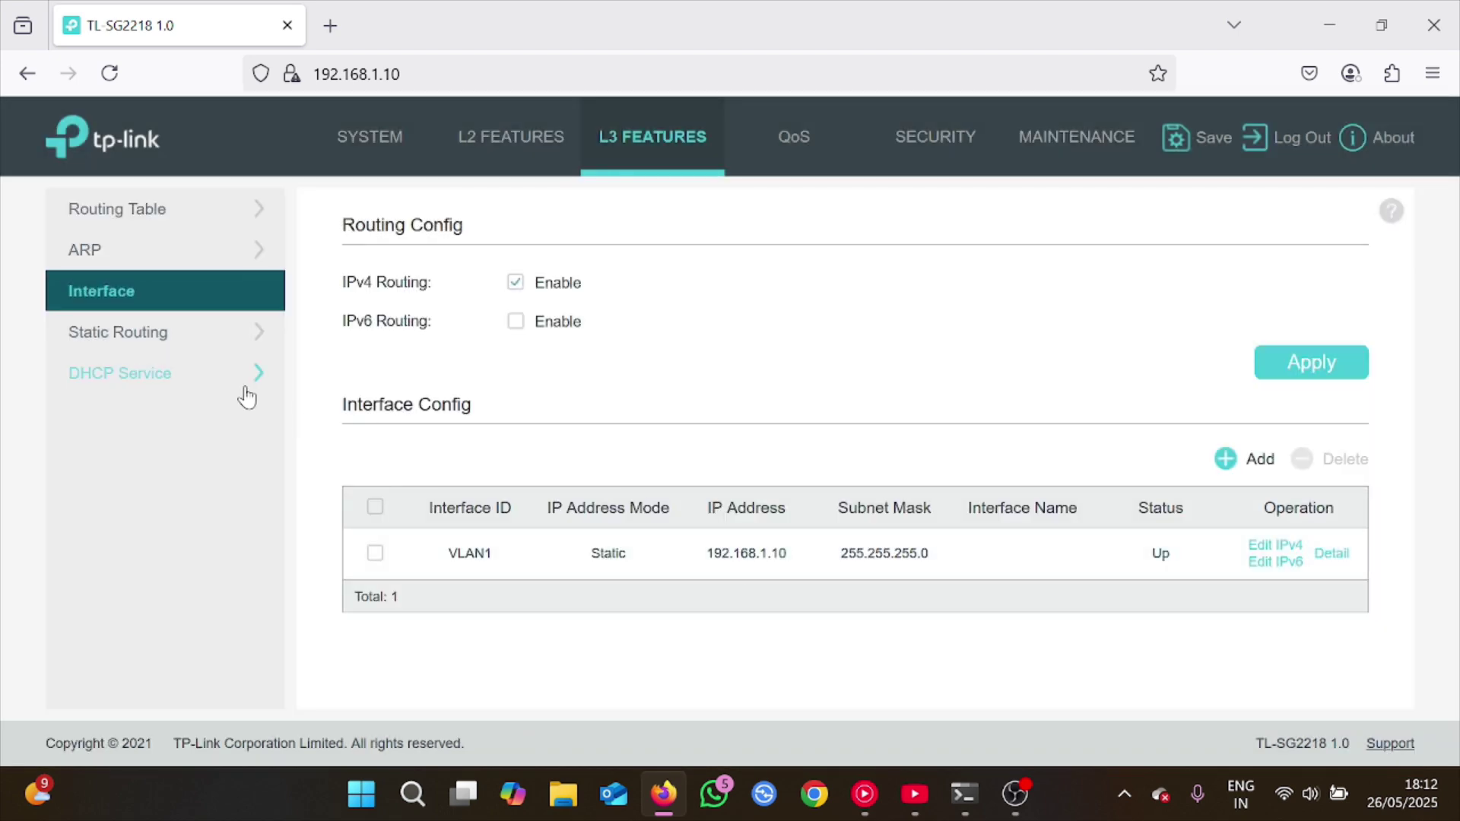
pyautogui.click(180, 339)
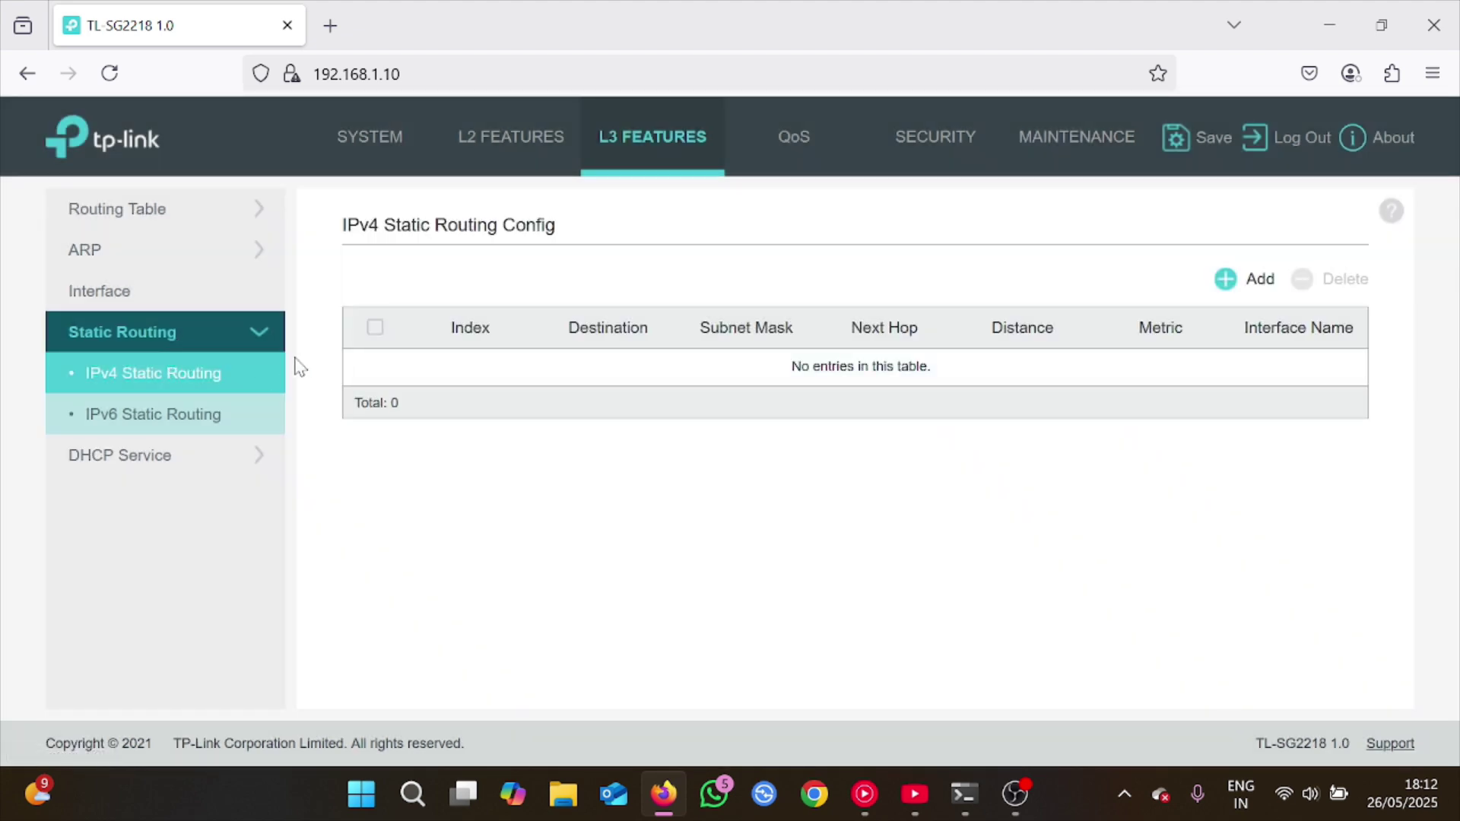
pyautogui.click(173, 213)
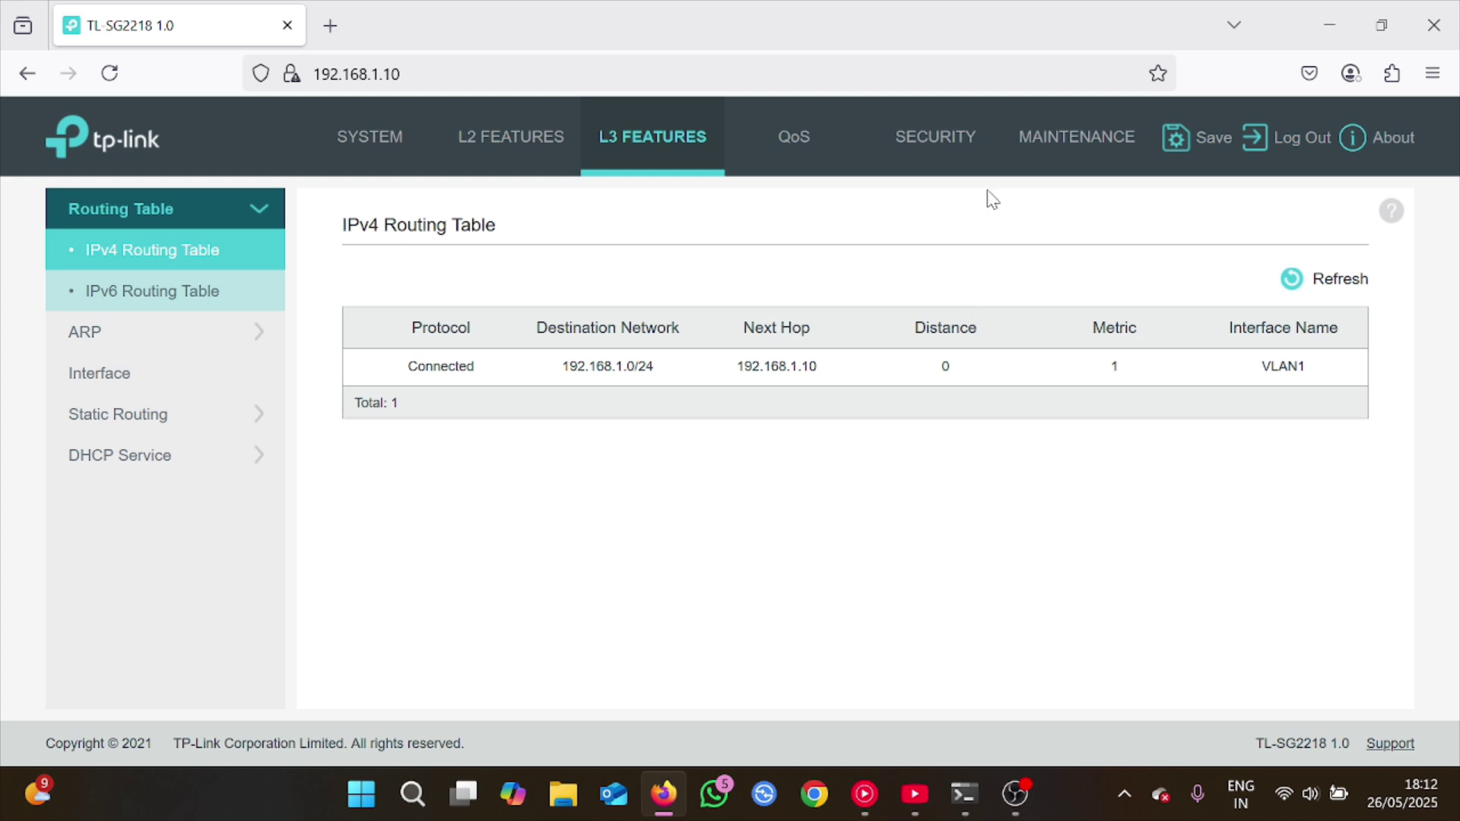
pyautogui.click(958, 138)
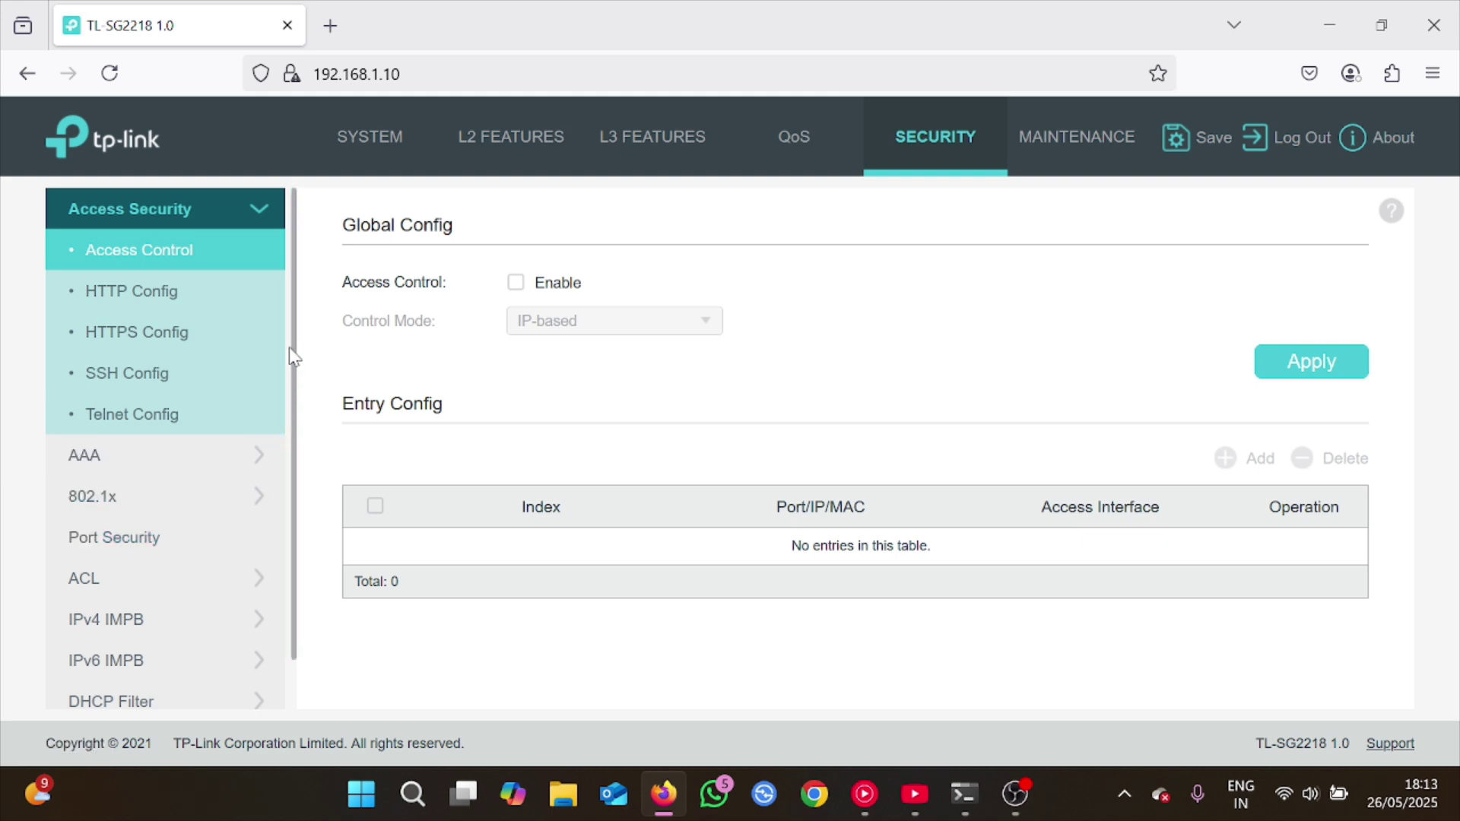
# Look over the Port Security table, then go to the Maintenance CPU Monitor page
pyautogui.scroll(-2, 280, 521)
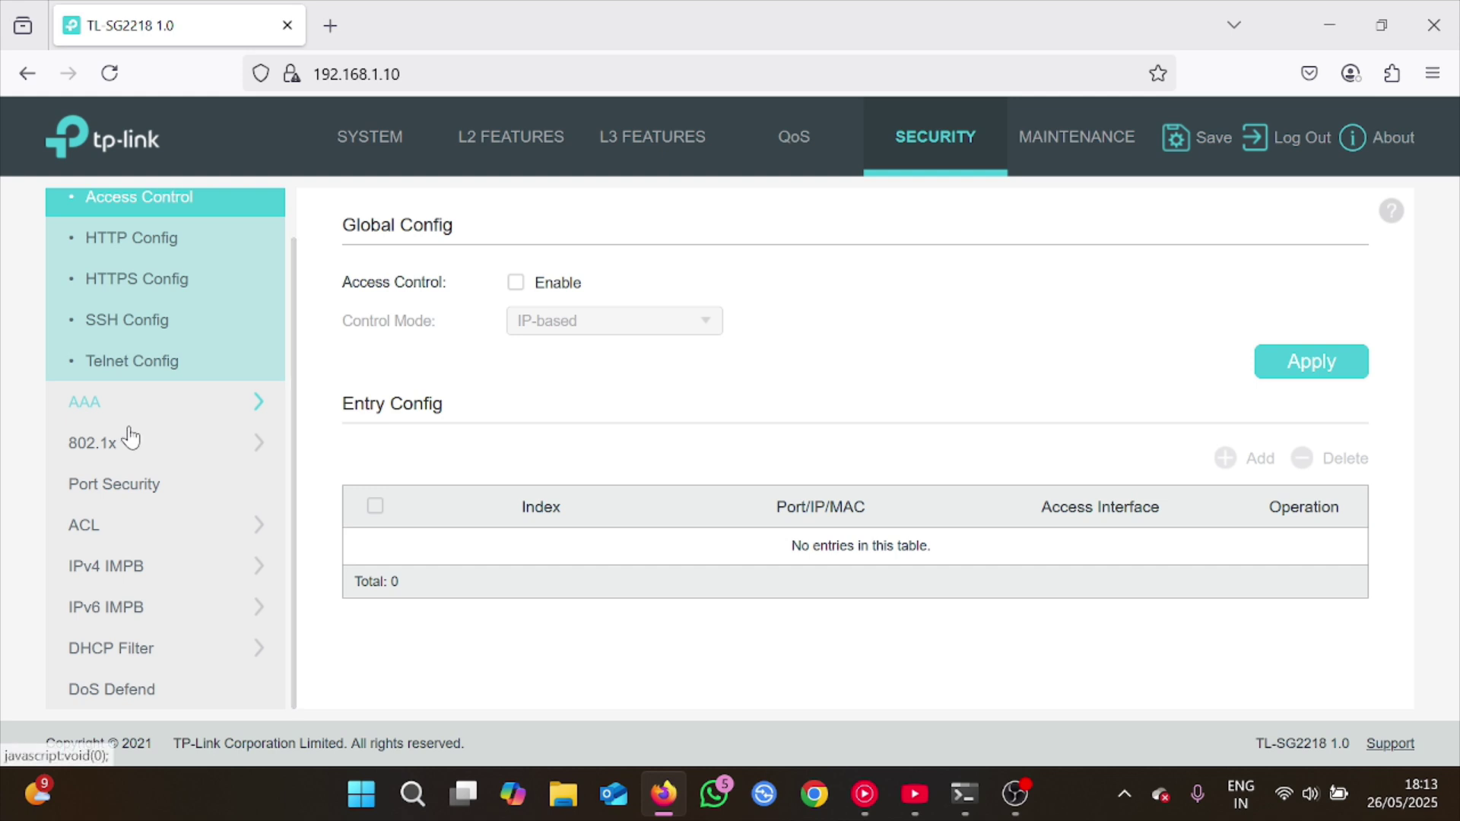
pyautogui.click(122, 494)
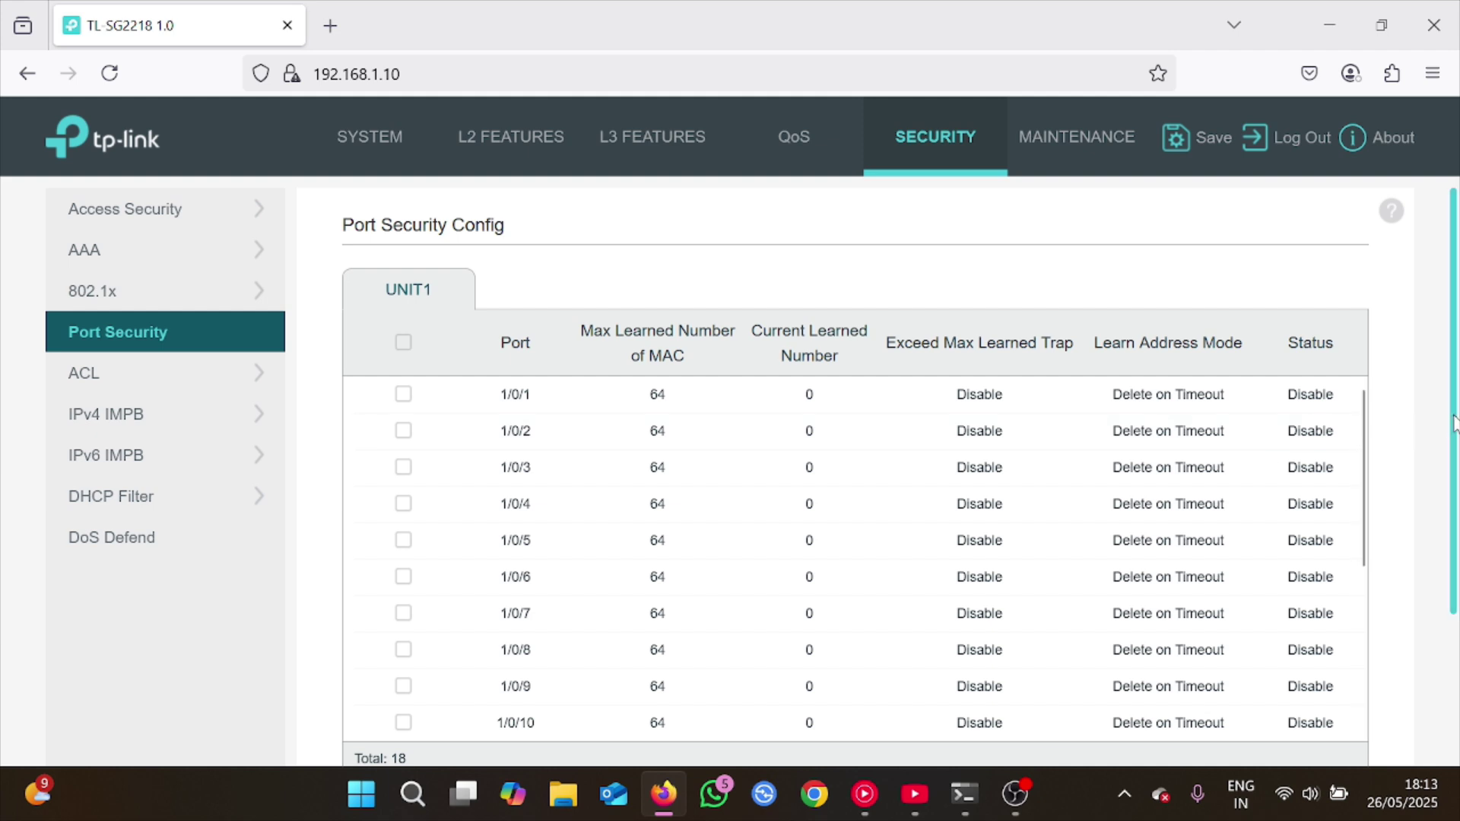
pyautogui.scroll(-3, 1453, 426)
pyautogui.scroll(3, 1452, 377)
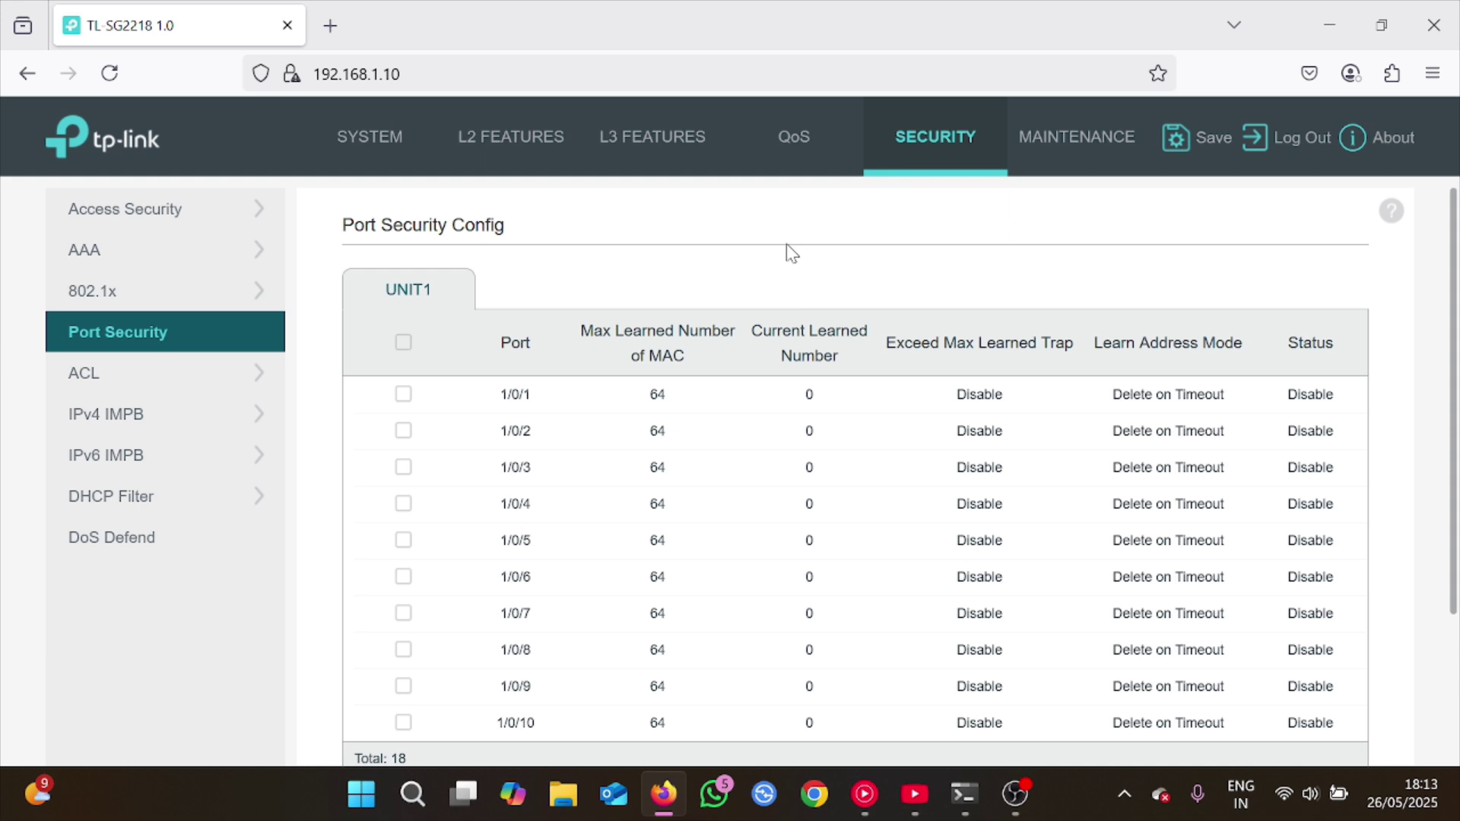
pyautogui.click(373, 145)
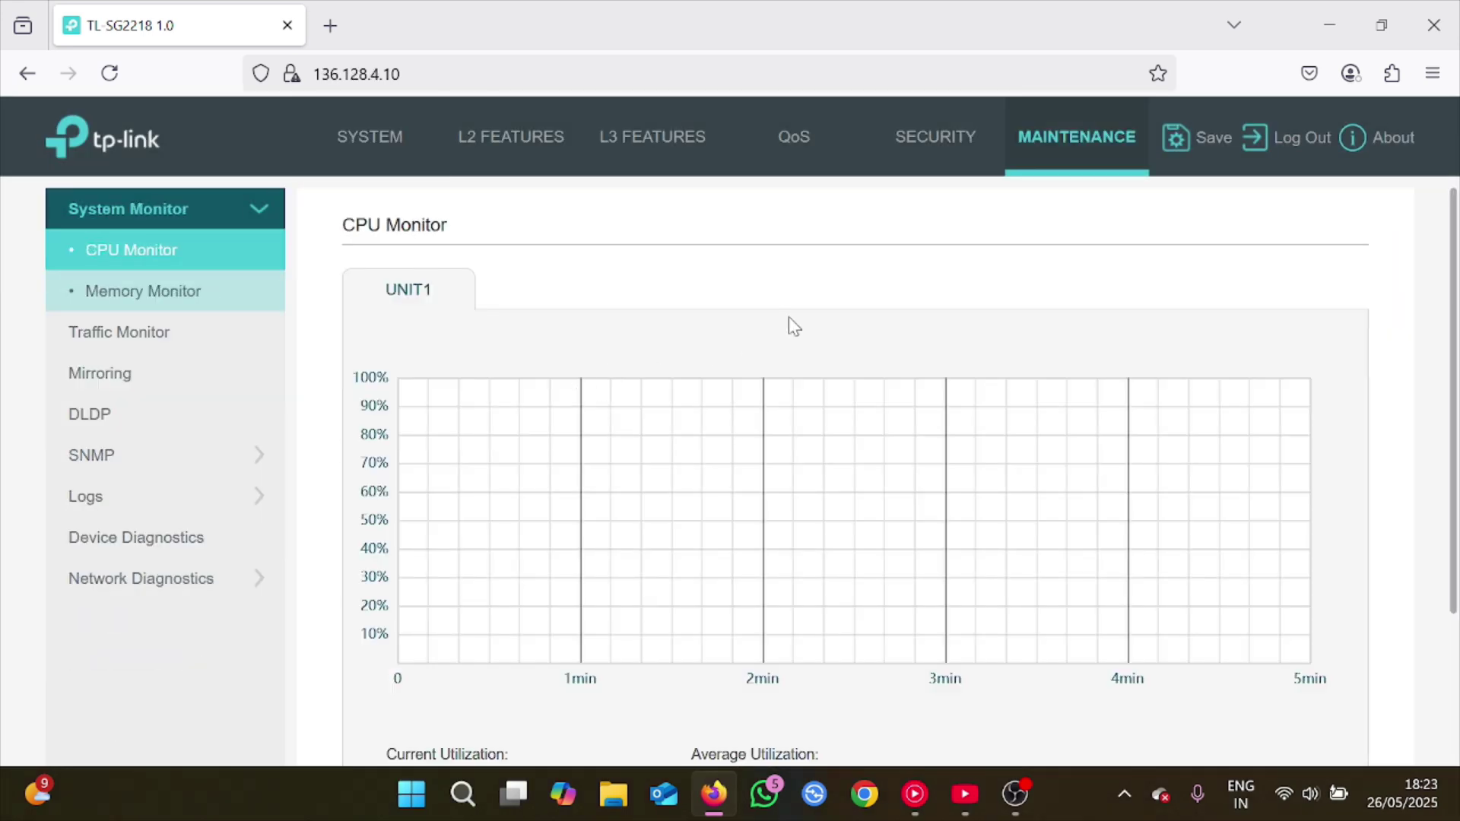
# Save the configuration file, confirming Yes in the save prompt
pyautogui.click(1205, 143)
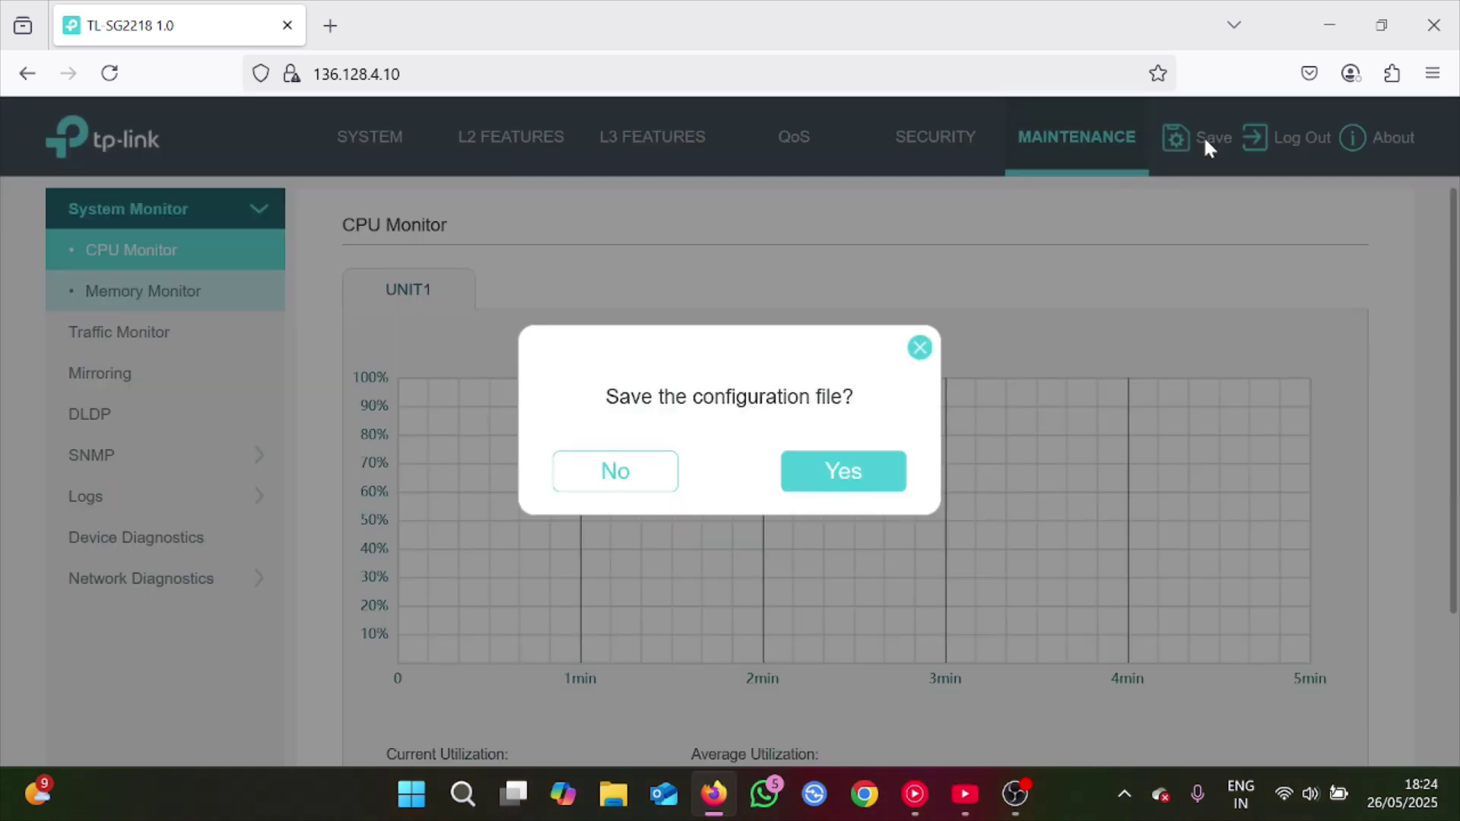
pyautogui.click(814, 480)
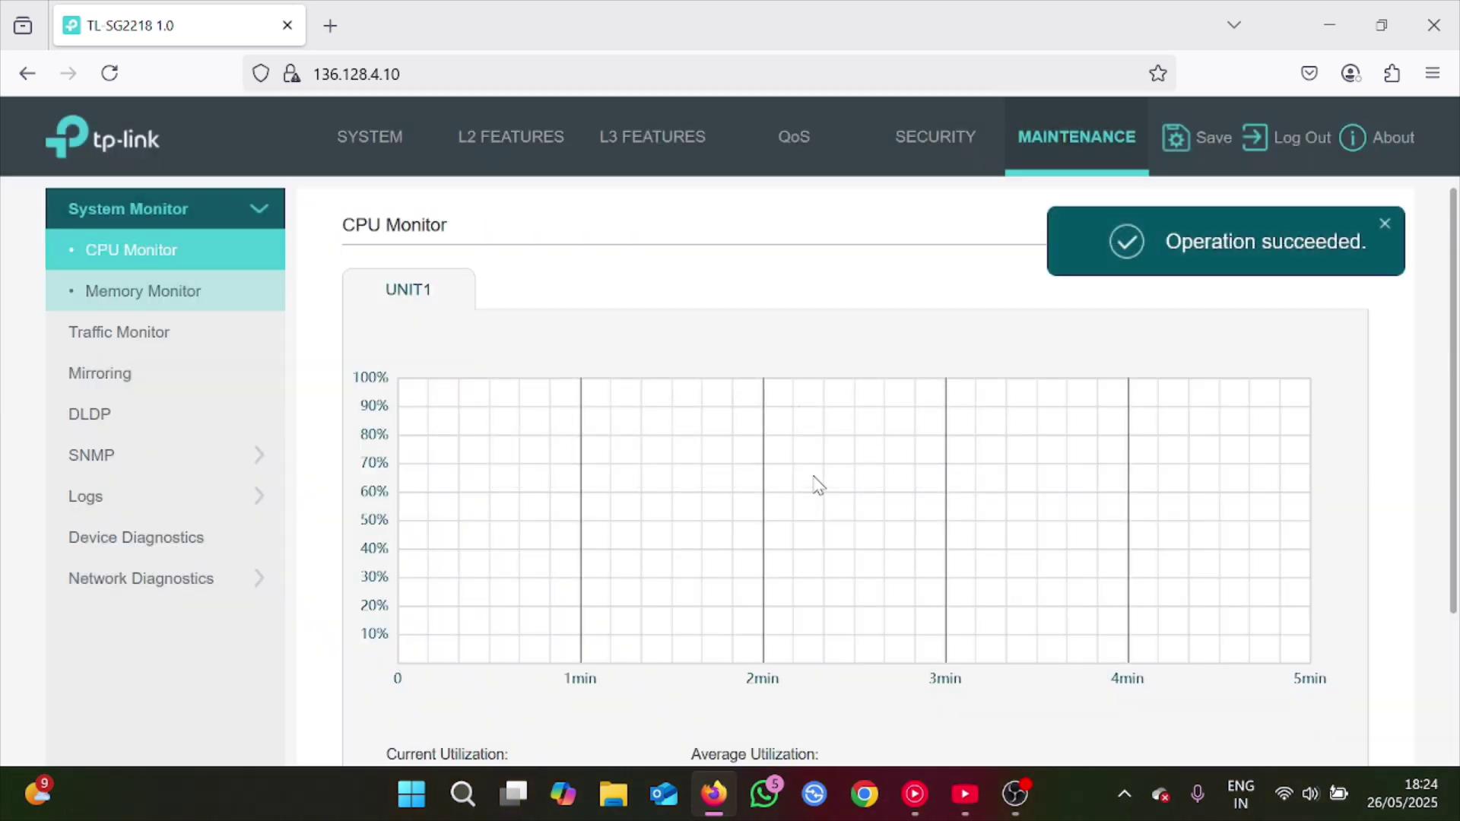